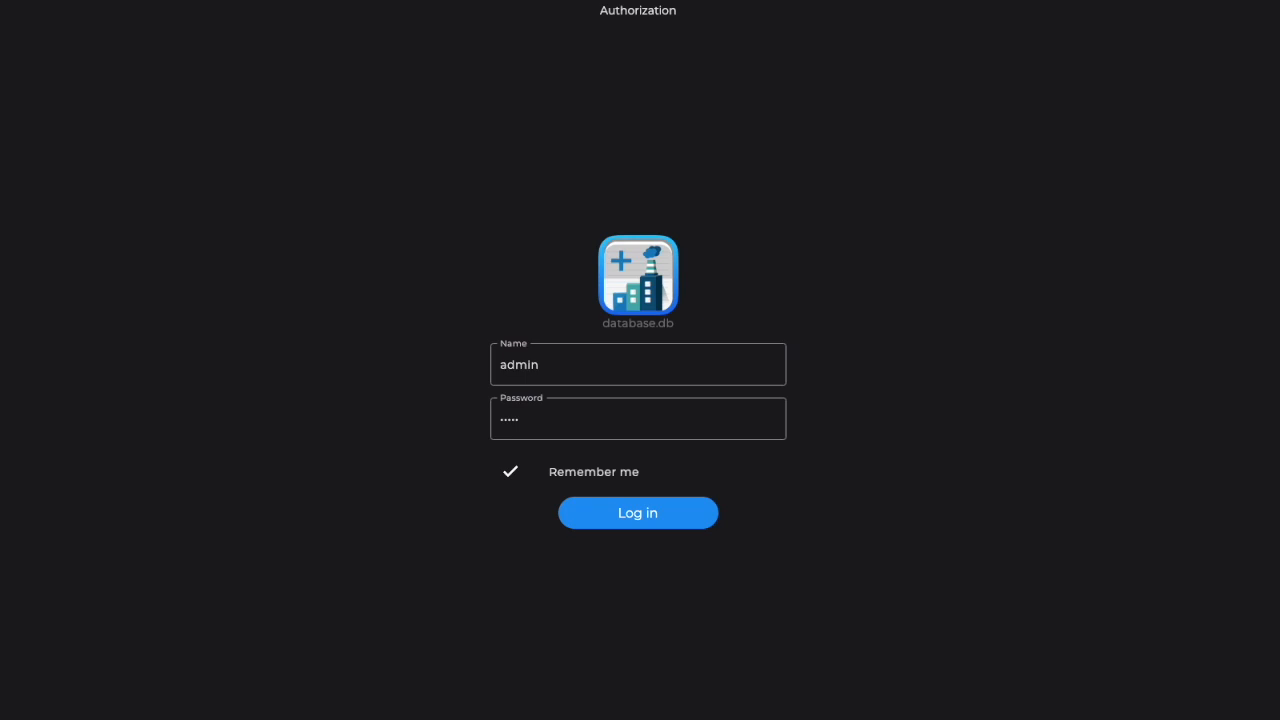
Step: Log in with the prefilled credentials and create a local database named demo
{"action": "left_click", "coordinate": [631, 517]}
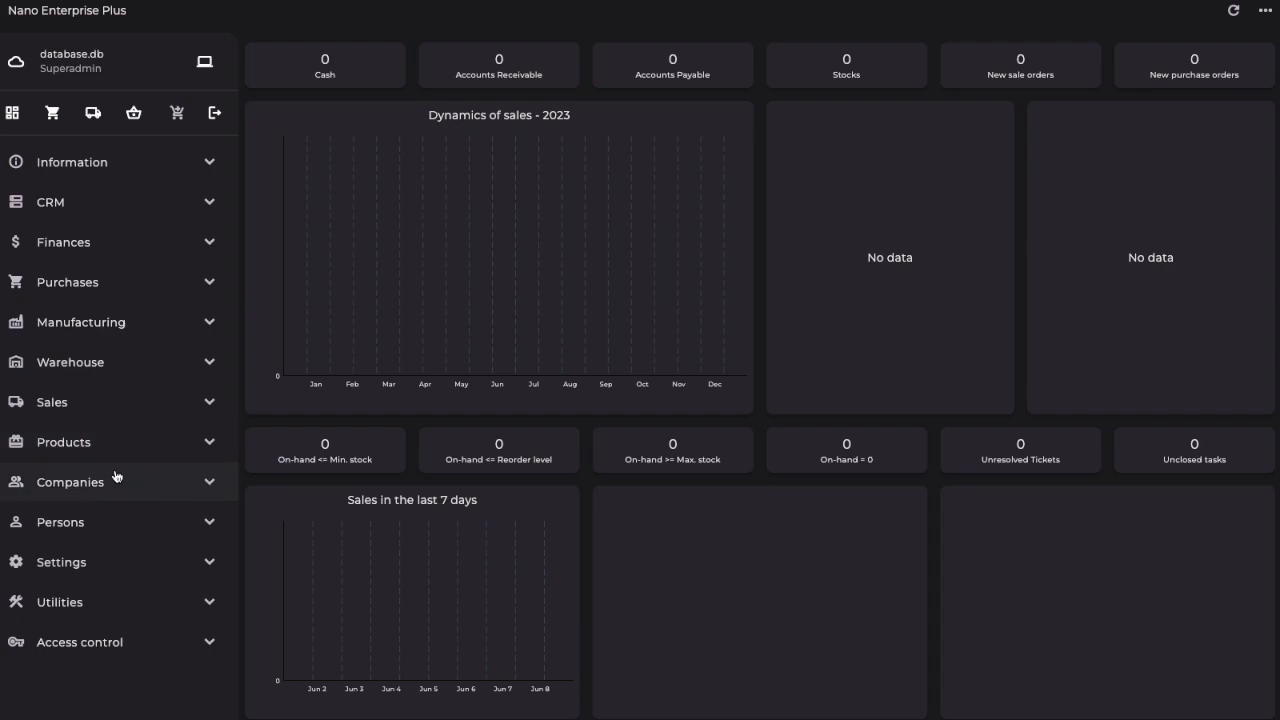
{"action": "left_click", "coordinate": [71, 610]}
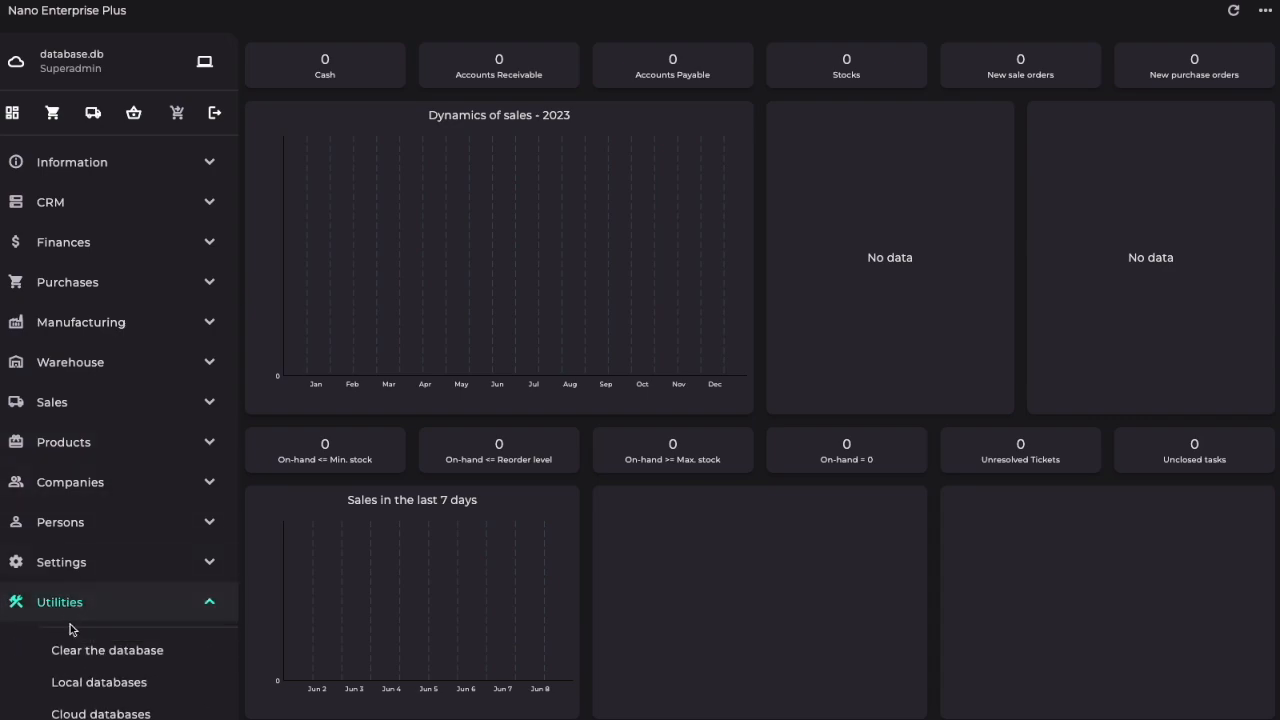
{"action": "left_click", "coordinate": [92, 684]}
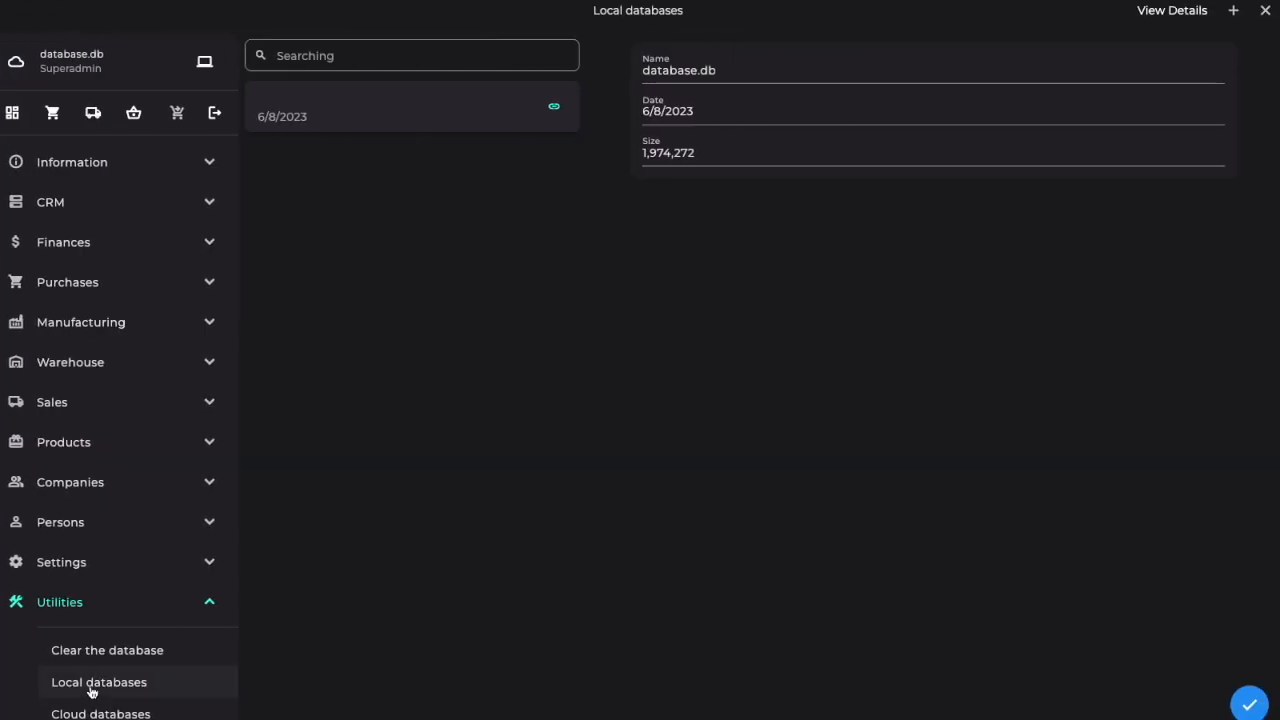
{"action": "left_click", "coordinate": [1234, 11]}
{"action": "type", "text": "demo"}
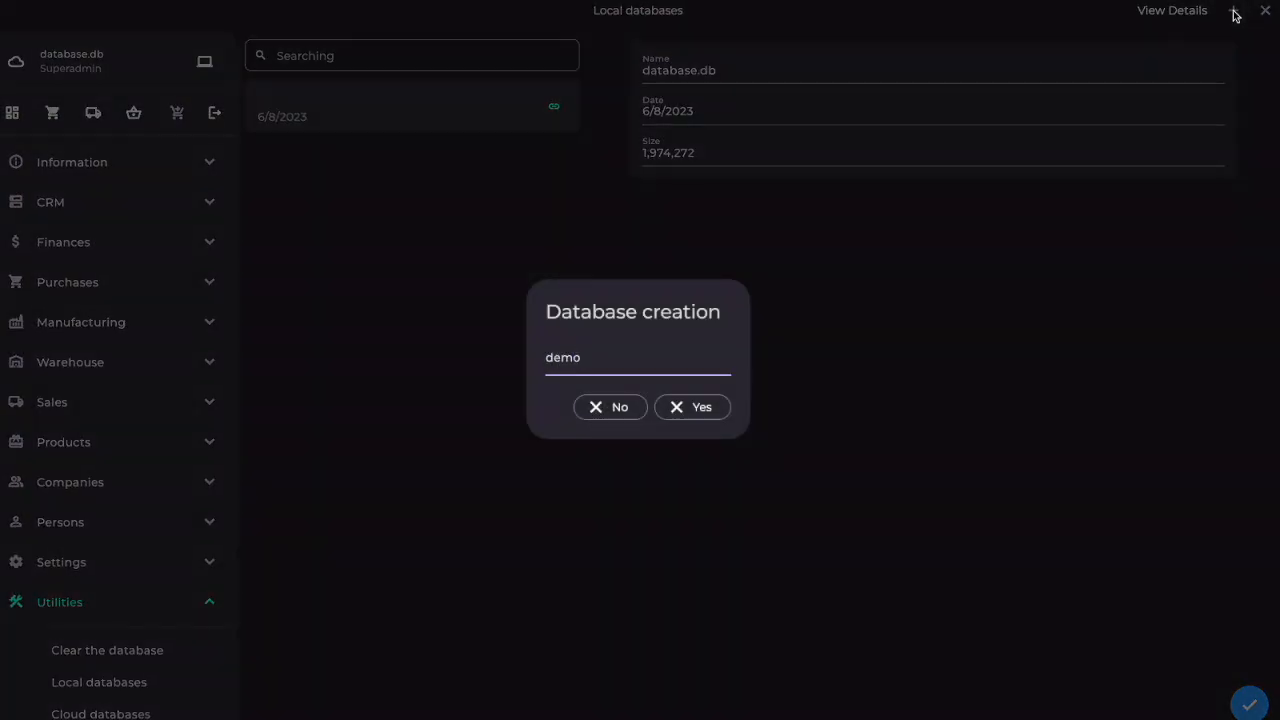
{"action": "left_click", "coordinate": [700, 407]}
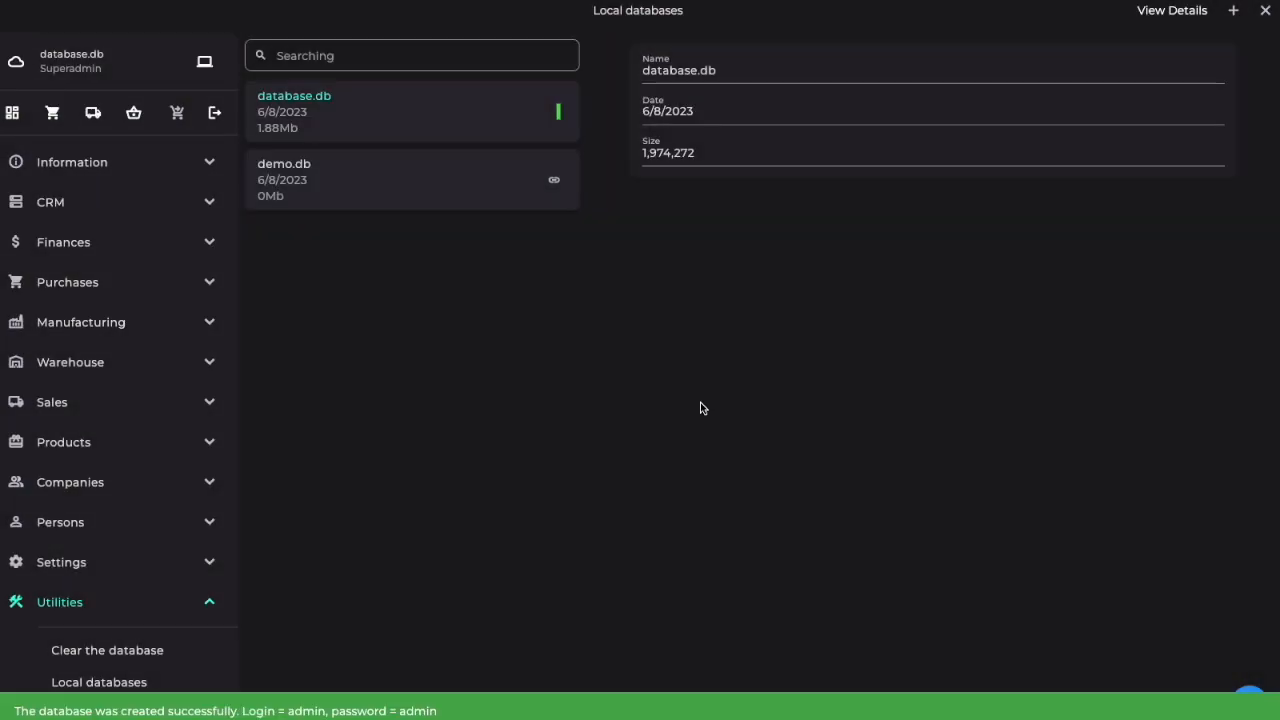
Step: Connect to the demo.db local database and log in to it
{"action": "left_click", "coordinate": [556, 185]}
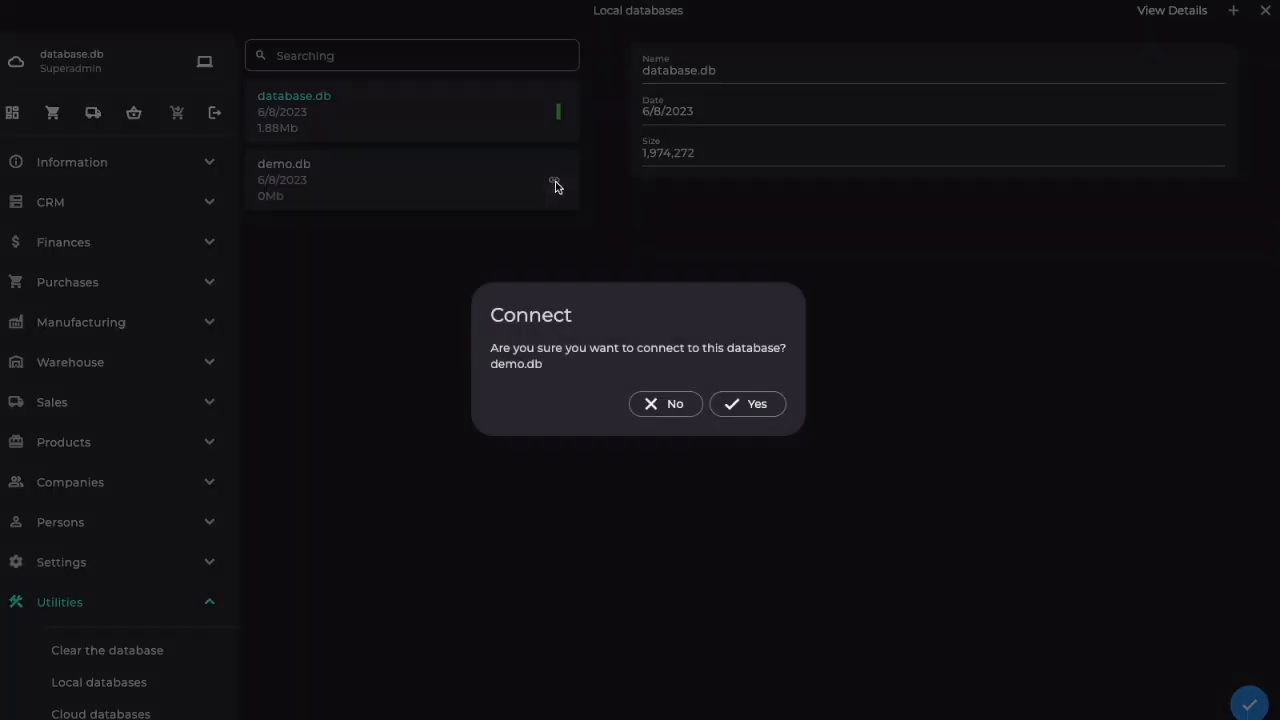
{"action": "left_click", "coordinate": [741, 410]}
{"action": "left_click", "coordinate": [632, 514]}
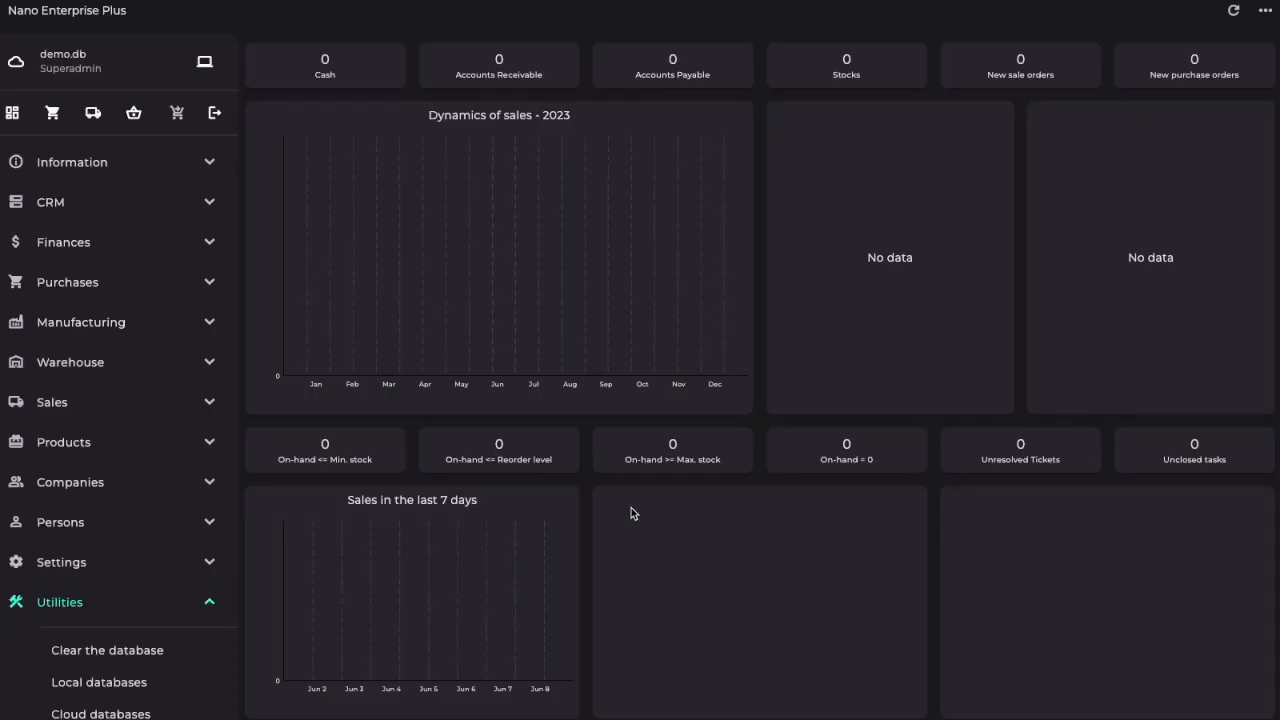
Step: Replace the contents of demo.db with the demo database and open the dashboard
{"action": "left_click", "coordinate": [98, 655]}
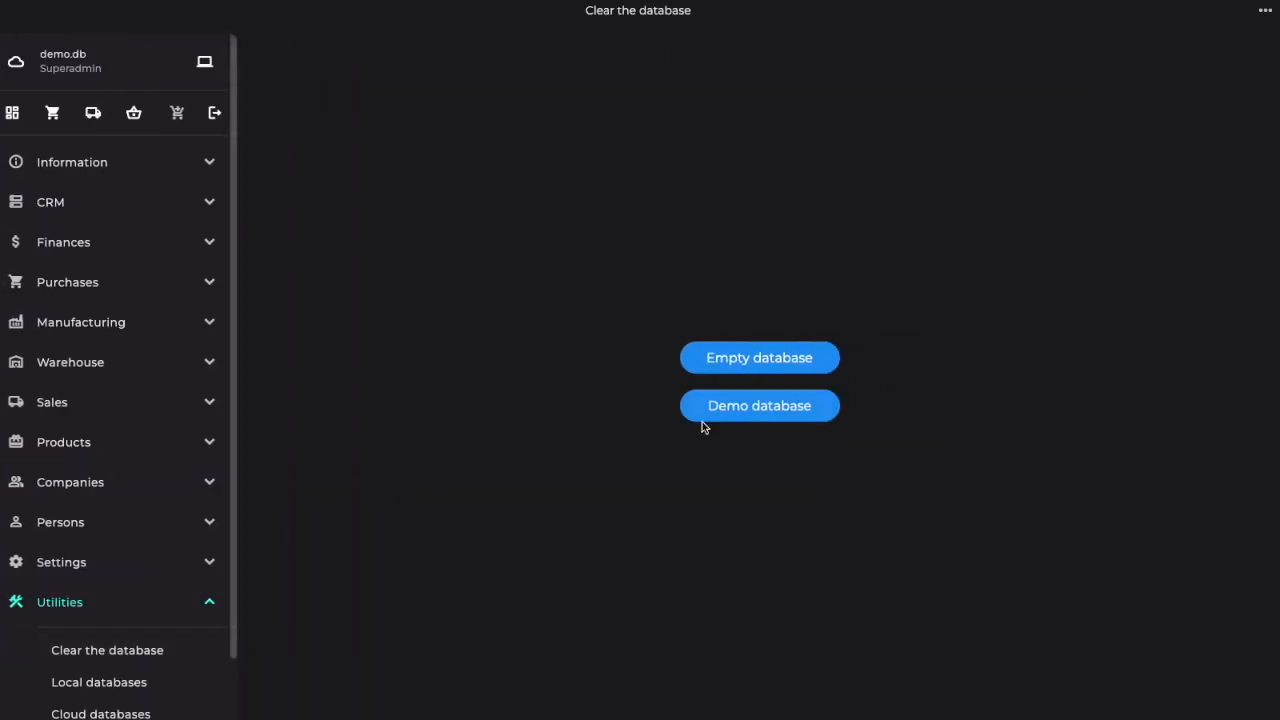
{"action": "left_click", "coordinate": [753, 413]}
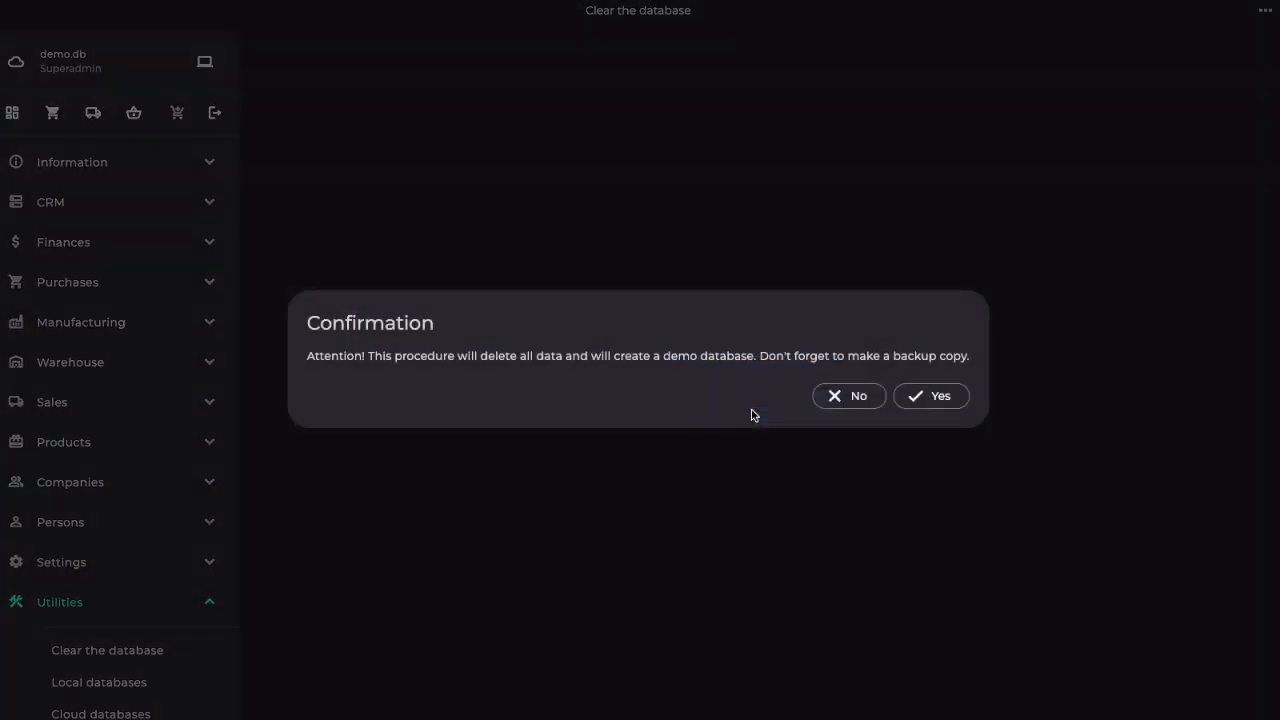
{"action": "left_click", "coordinate": [940, 396]}
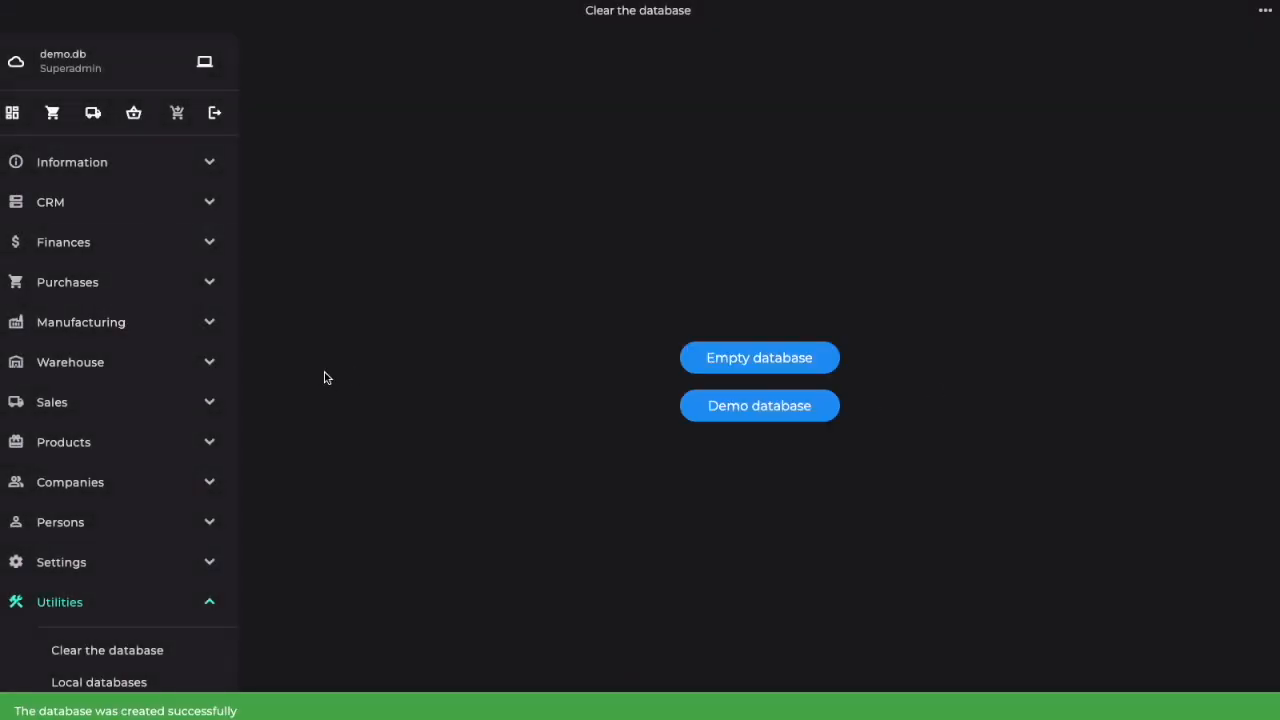
{"action": "left_click", "coordinate": [12, 112]}
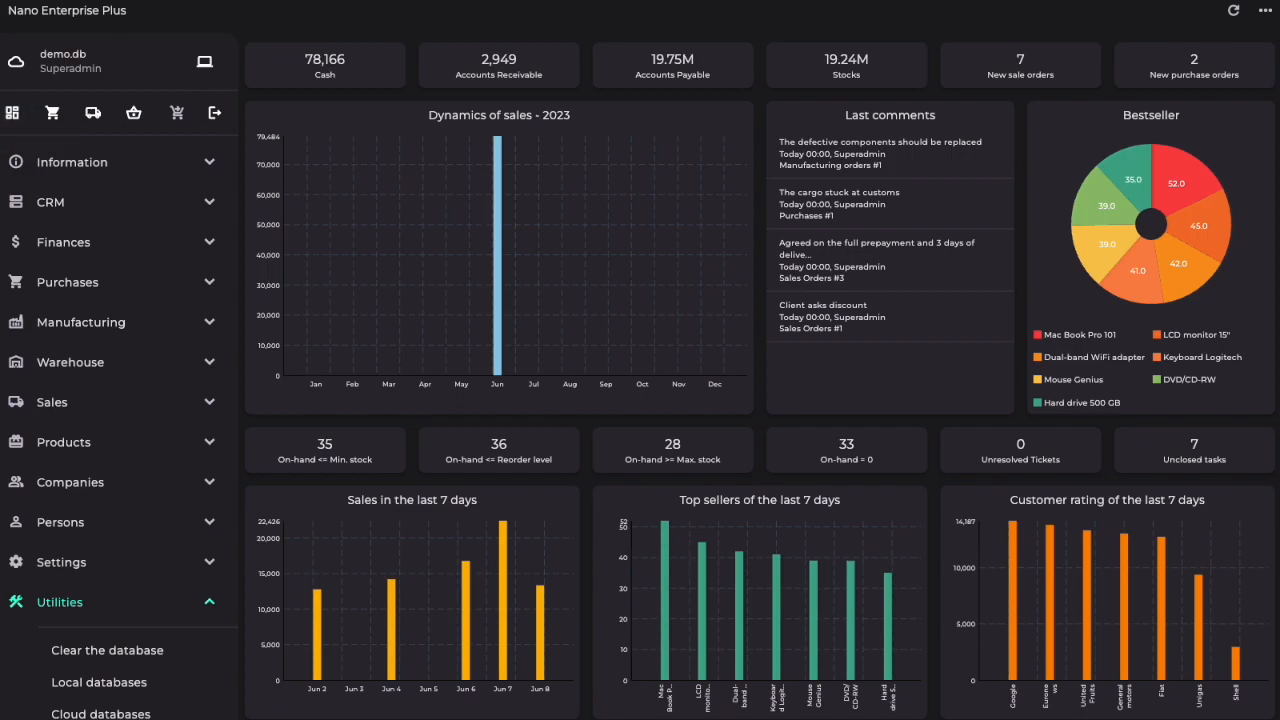
Step: Read the documentation topics on the application block diagram and the principle of operation
{"action": "left_click", "coordinate": [70, 164]}
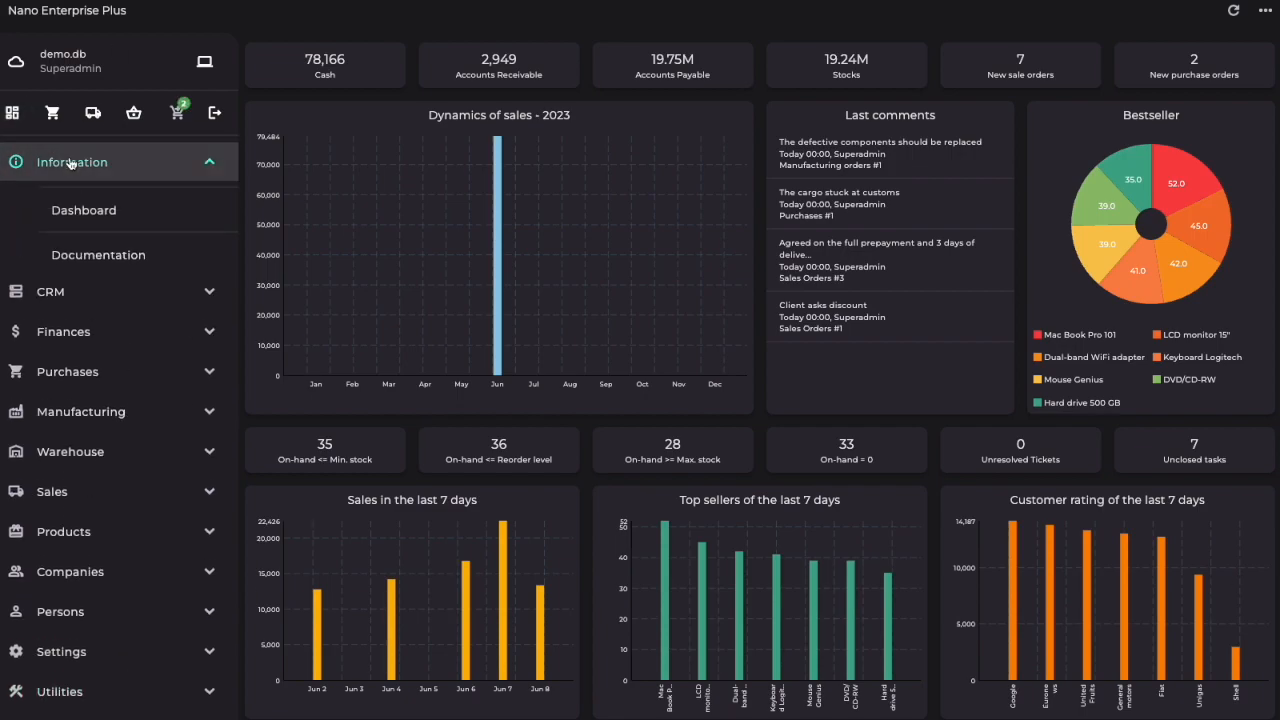
{"action": "left_click", "coordinate": [95, 256]}
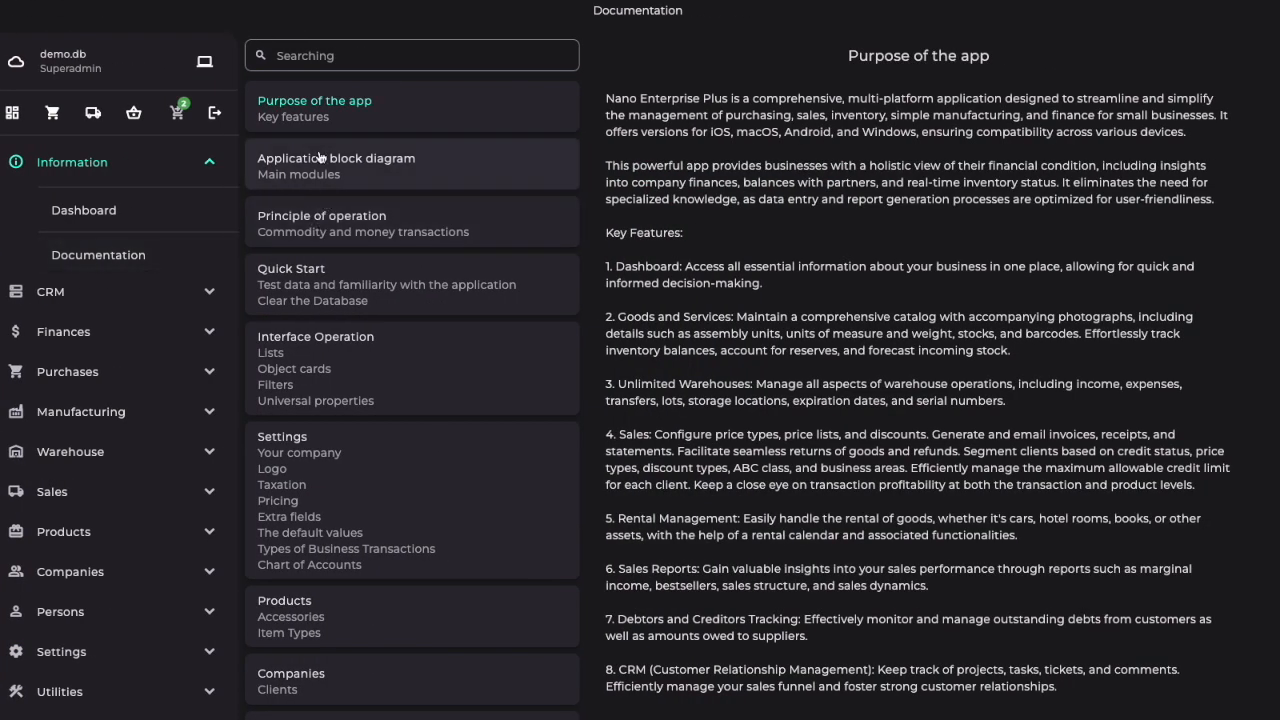
{"action": "left_click", "coordinate": [308, 160]}
{"action": "left_click", "coordinate": [313, 237]}
{"action": "left_click", "coordinate": [72, 164]}
Step: Look through the CRM section's projects, tasks and sales funnel
{"action": "left_click", "coordinate": [50, 204]}
{"action": "left_click", "coordinate": [78, 251]}
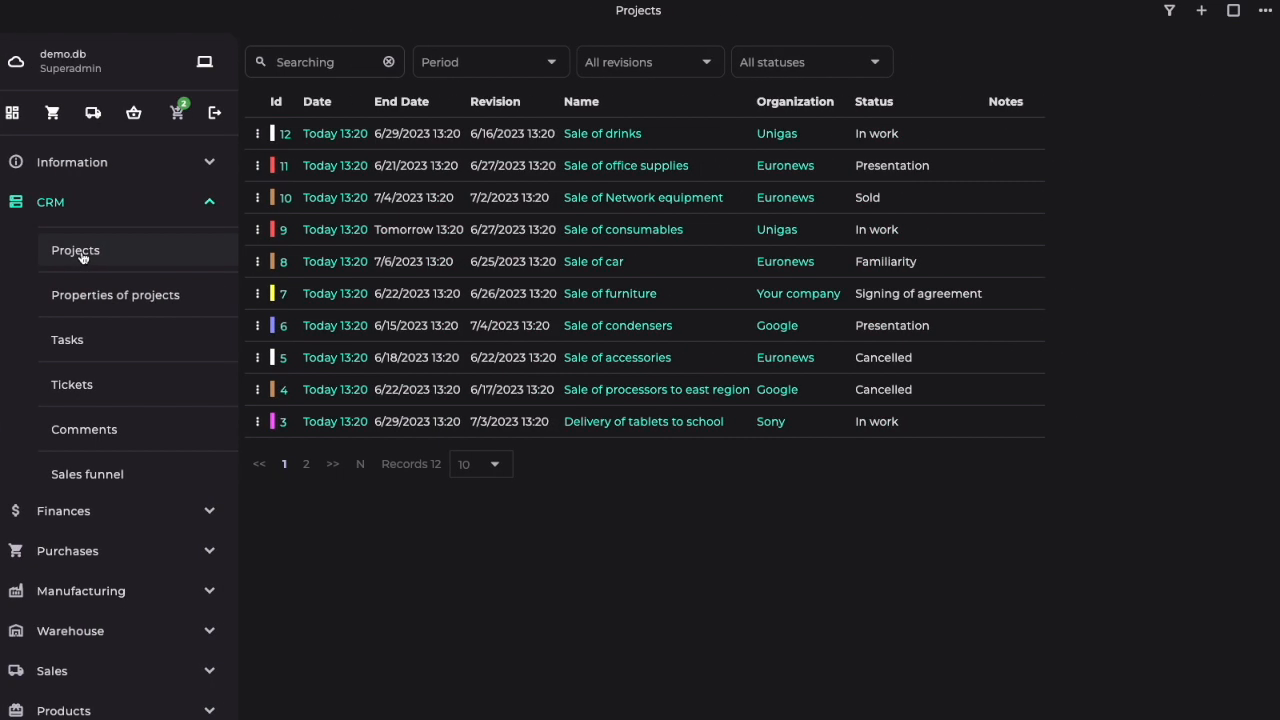
{"action": "left_click", "coordinate": [68, 342]}
{"action": "left_click", "coordinate": [103, 482]}
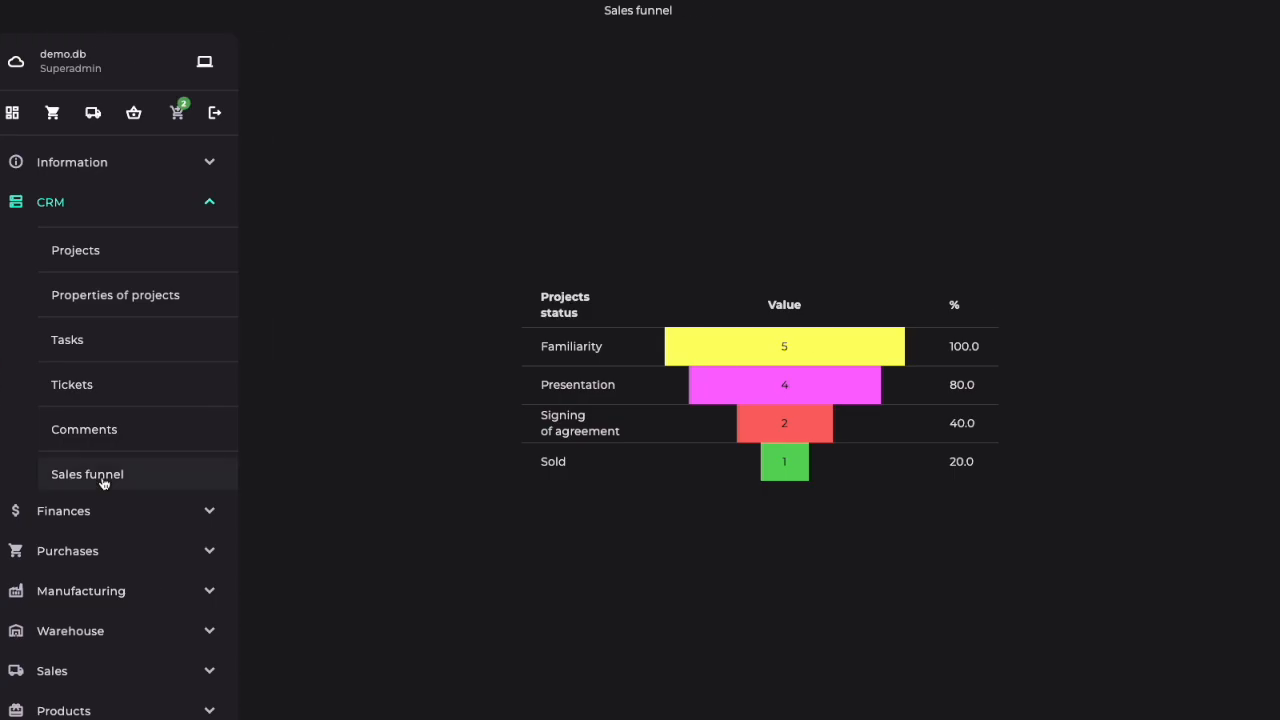
{"action": "left_click", "coordinate": [60, 208]}
Step: View the list of all financial transactions and the bank accounts turnover report
{"action": "left_click", "coordinate": [68, 250]}
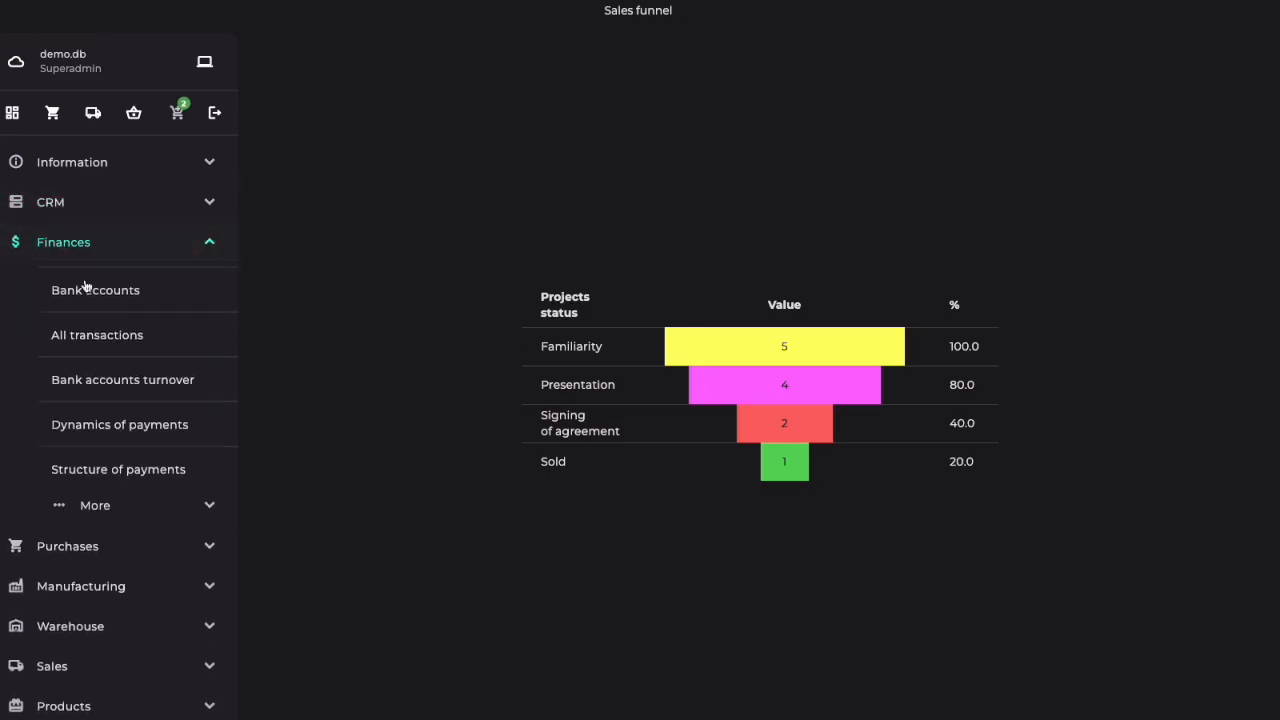
{"action": "left_click", "coordinate": [99, 342]}
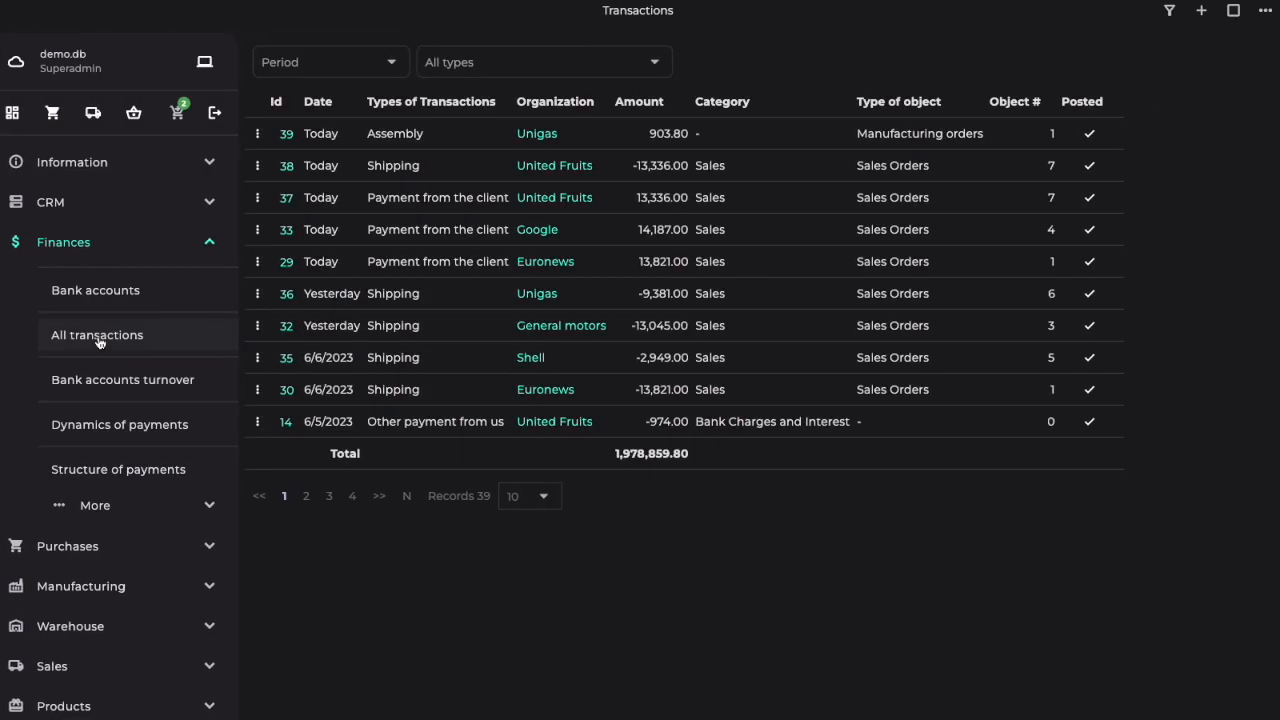
{"action": "left_click", "coordinate": [150, 397]}
Step: View the general ledger and accounts turnover, and read through the accounts tree down to the expenses
{"action": "left_click", "coordinate": [118, 505]}
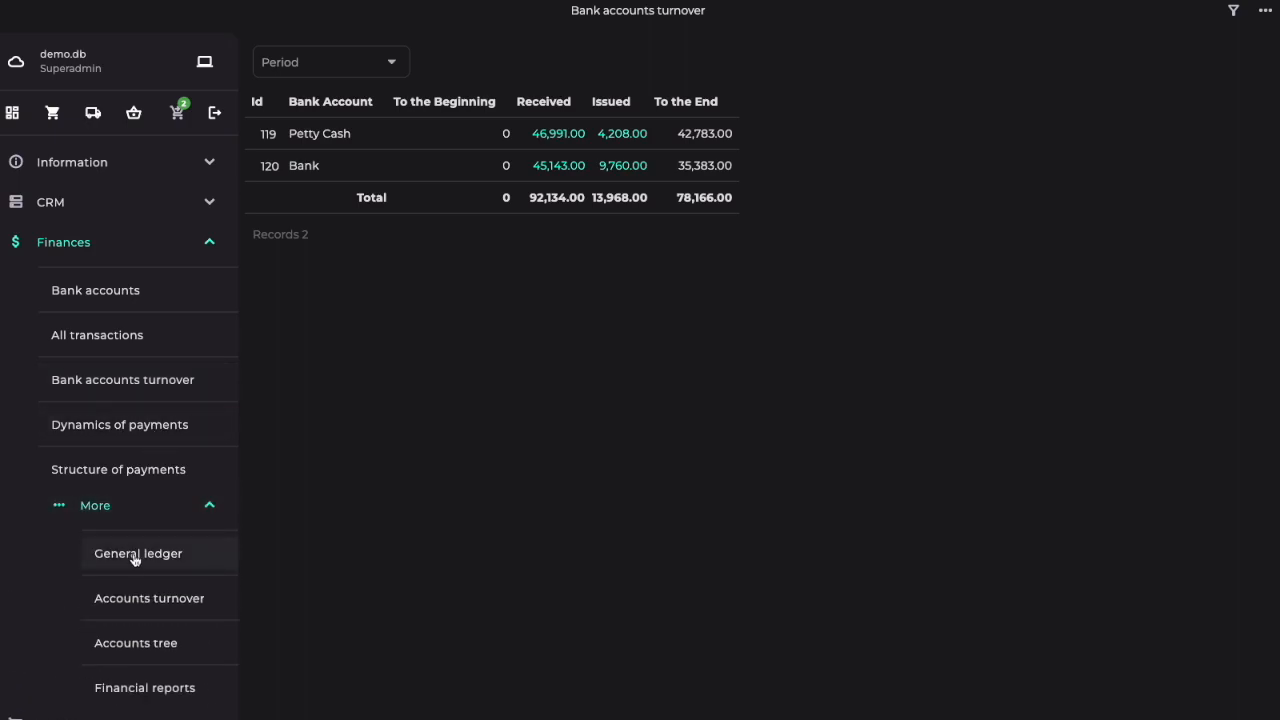
{"action": "left_click", "coordinate": [137, 563]}
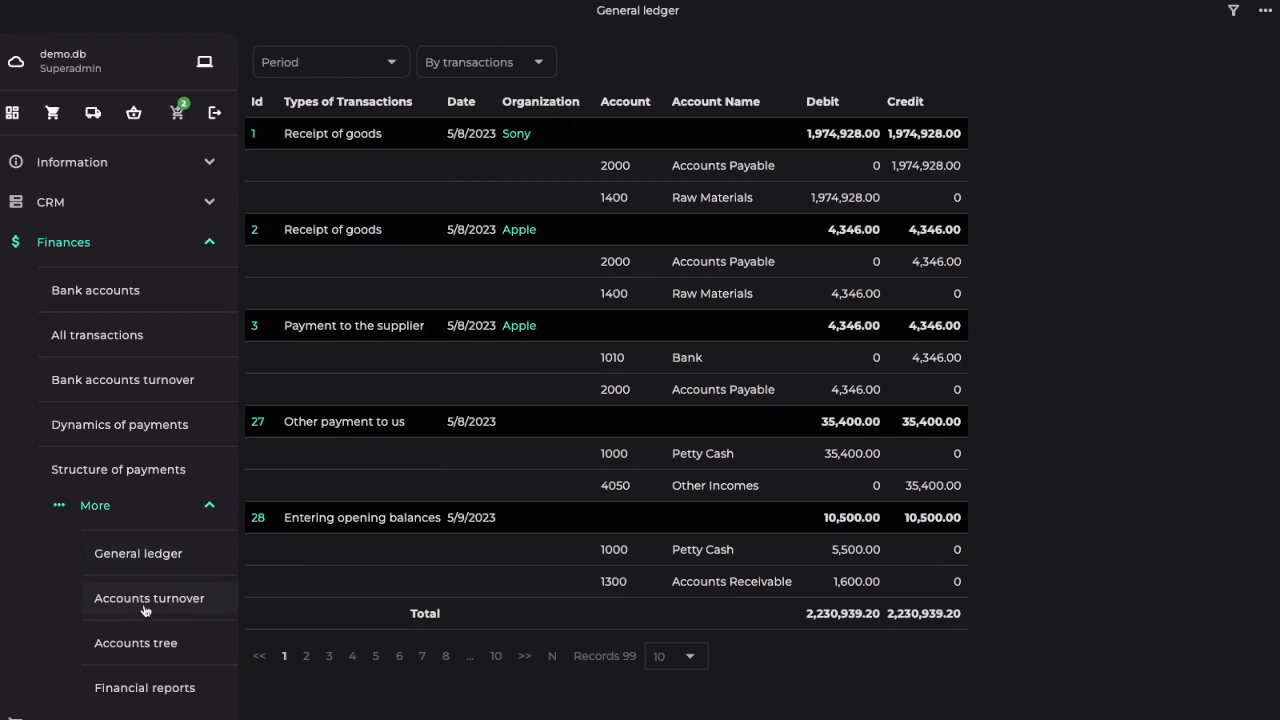
{"action": "left_click", "coordinate": [145, 600]}
{"action": "left_click", "coordinate": [143, 646]}
{"action": "scroll", "coordinate": [420, 470], "scroll_direction": "down", "scroll_amount": 3}
{"action": "scroll", "coordinate": [421, 470], "scroll_direction": "down", "scroll_amount": 10}
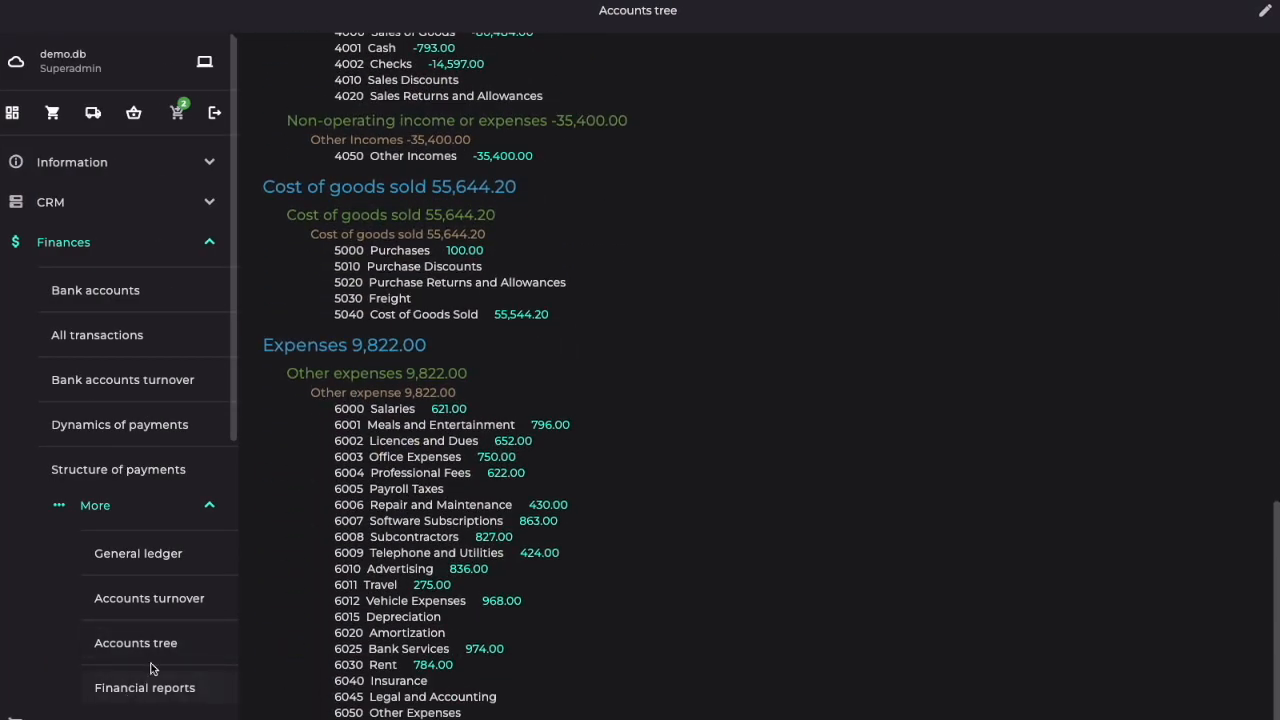
Step: Review the Trial Balance and the Balance Sheet, including its ratios, in the financial reports
{"action": "left_click", "coordinate": [158, 686]}
{"action": "scroll", "coordinate": [166, 606], "scroll_direction": "down", "scroll_amount": 3}
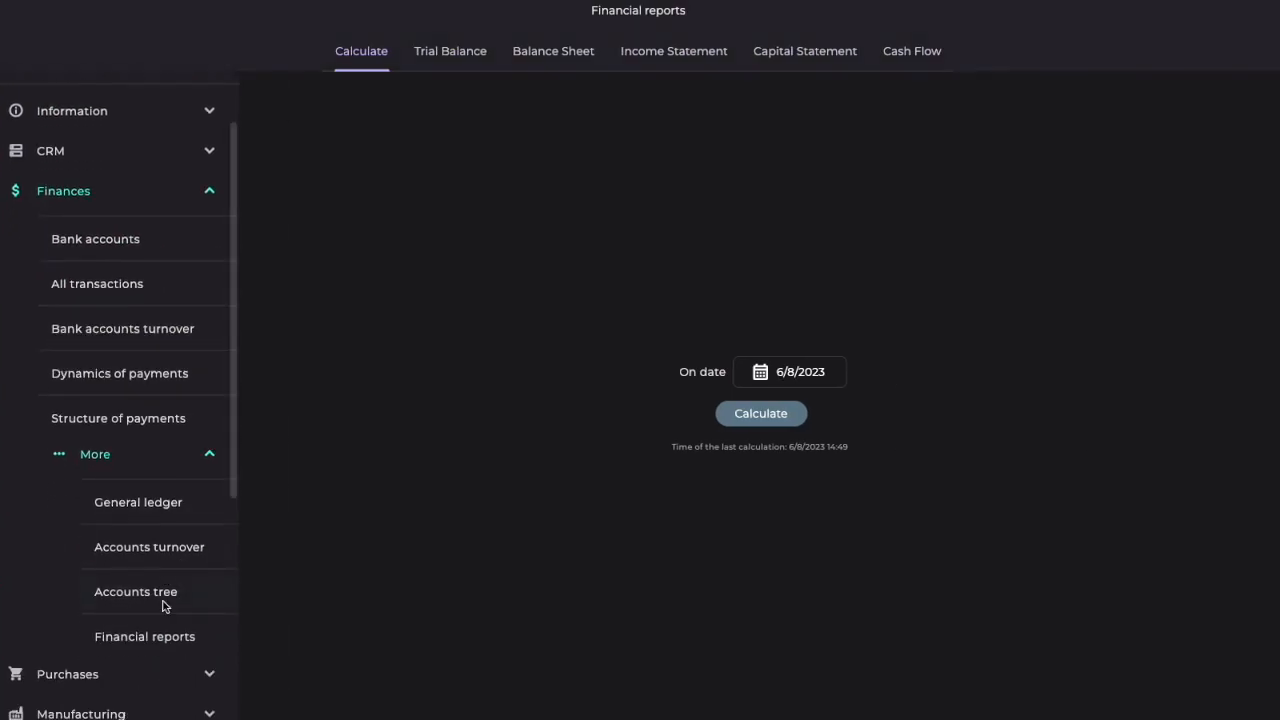
{"action": "left_click", "coordinate": [465, 52]}
{"action": "scroll", "coordinate": [600, 251], "scroll_direction": "down", "scroll_amount": 5}
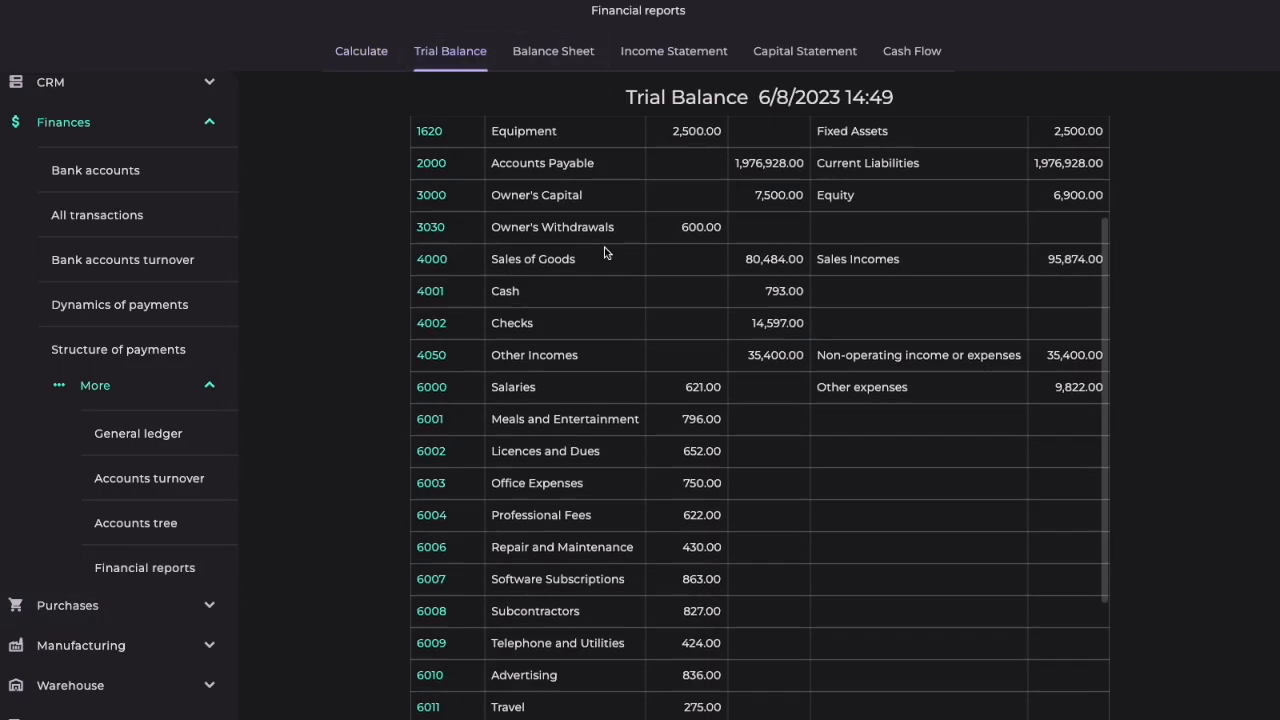
{"action": "scroll", "coordinate": [608, 331], "scroll_direction": "up", "scroll_amount": 5}
{"action": "left_click", "coordinate": [546, 63]}
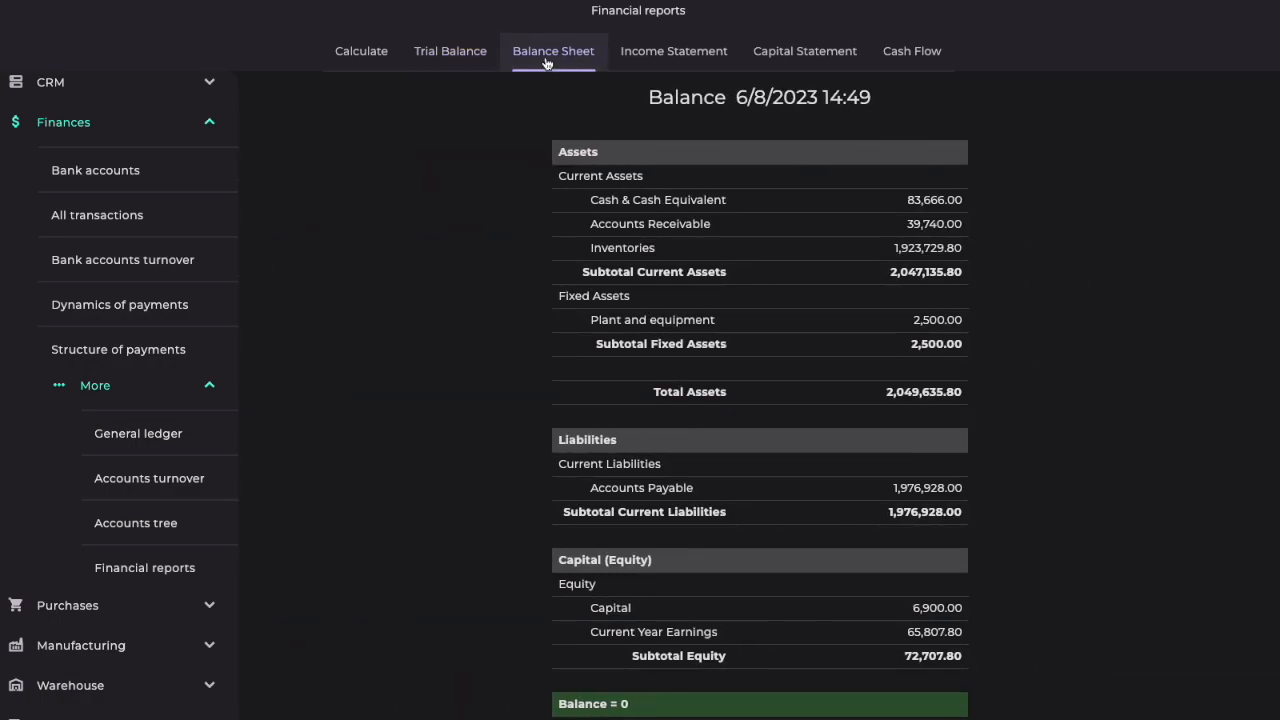
{"action": "scroll", "coordinate": [709, 238], "scroll_direction": "down", "scroll_amount": 1}
{"action": "scroll", "coordinate": [709, 238], "scroll_direction": "down", "scroll_amount": 2}
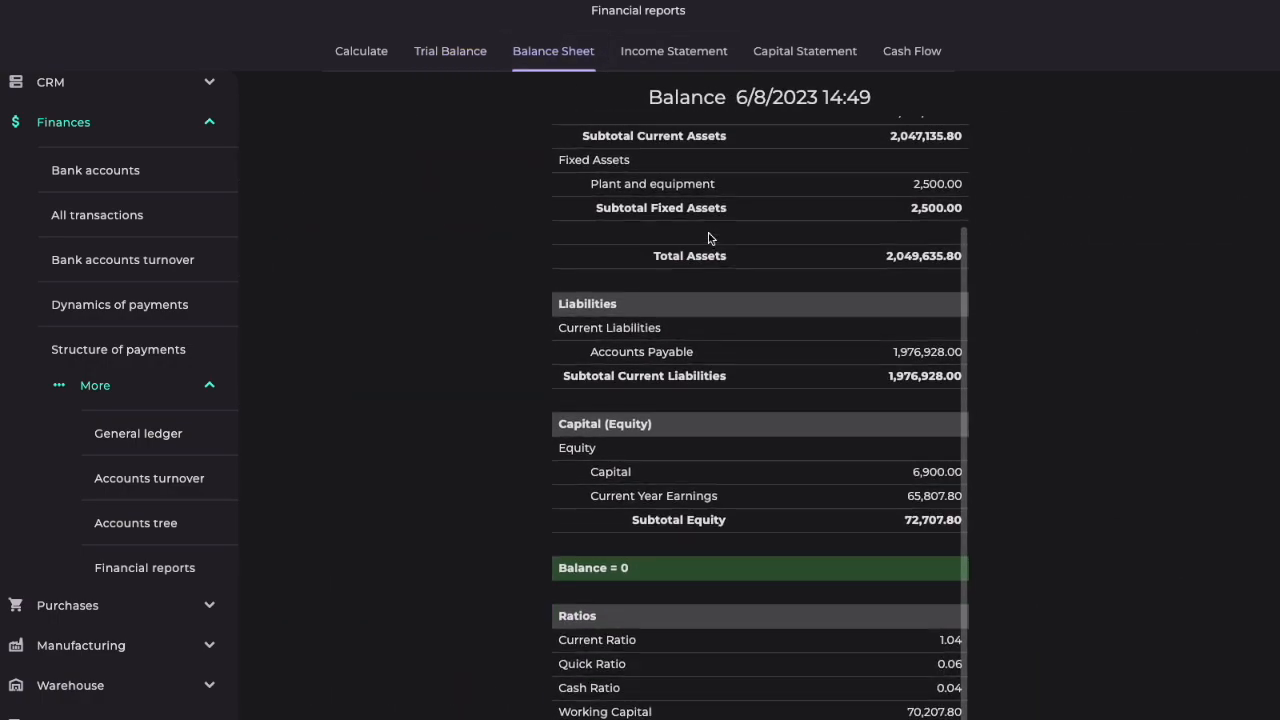
Step: View the Income Statement, Capital Statement and Cash Flow financial reports
{"action": "left_click", "coordinate": [694, 57]}
{"action": "left_click", "coordinate": [770, 58]}
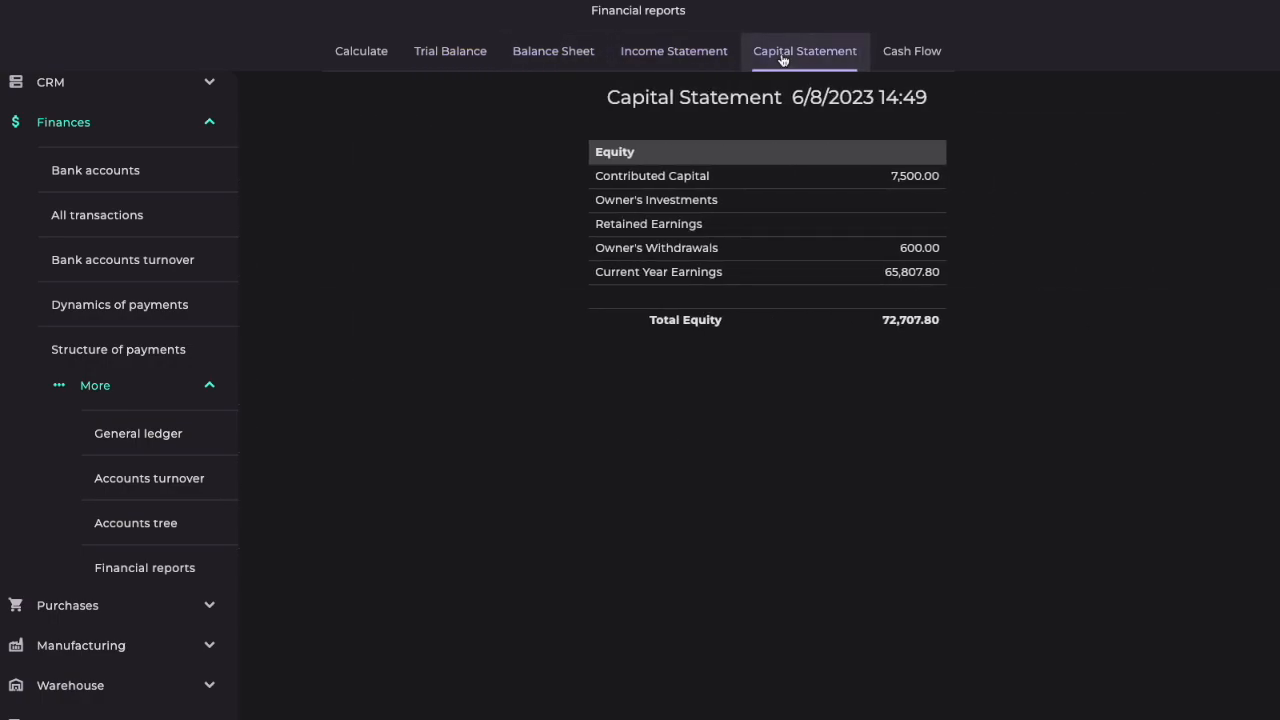
{"action": "left_click", "coordinate": [897, 55]}
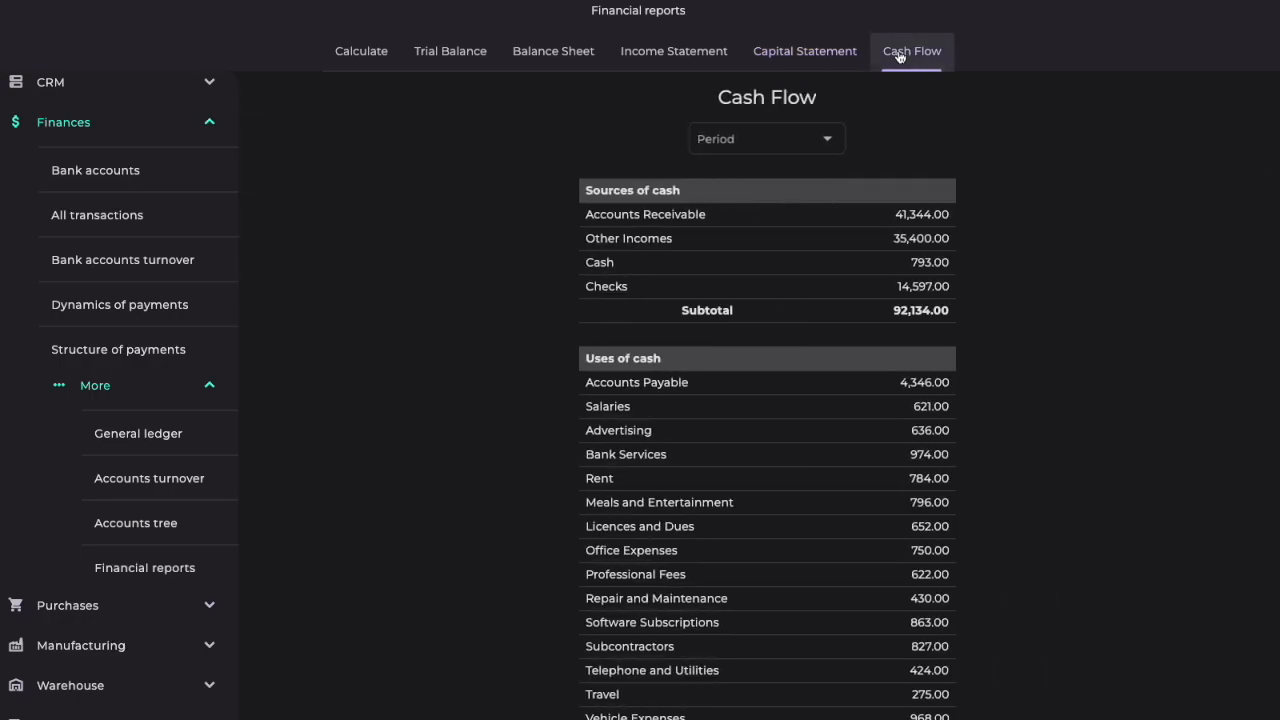
{"action": "left_click", "coordinate": [80, 125]}
Step: View the list of purchases and the Shortages of stock deficiency report
{"action": "left_click", "coordinate": [78, 330]}
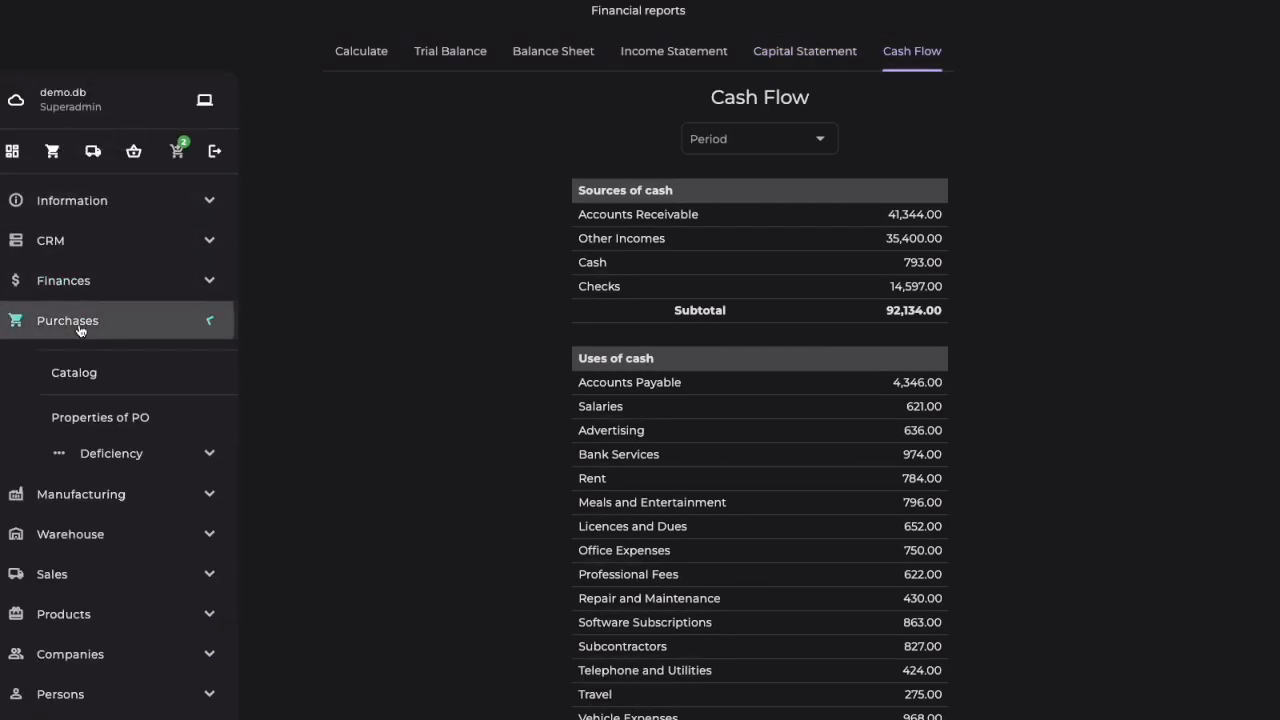
{"action": "left_click", "coordinate": [110, 455]}
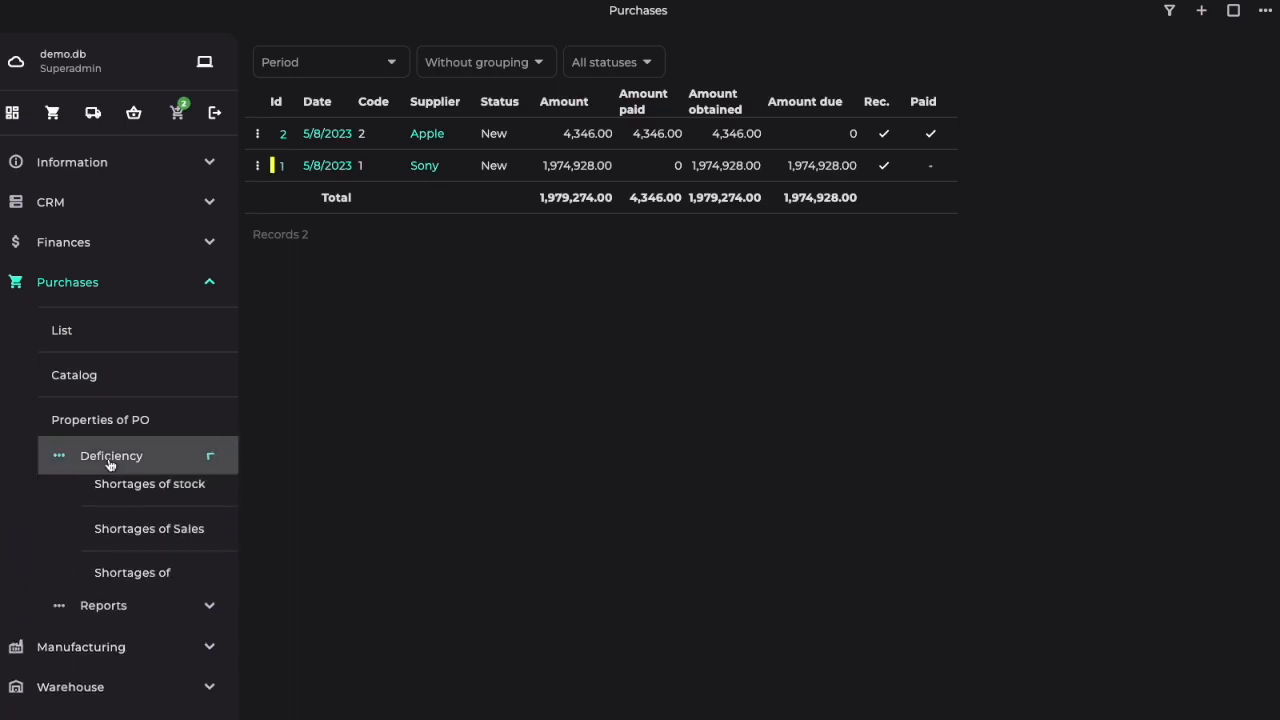
{"action": "left_click", "coordinate": [136, 505]}
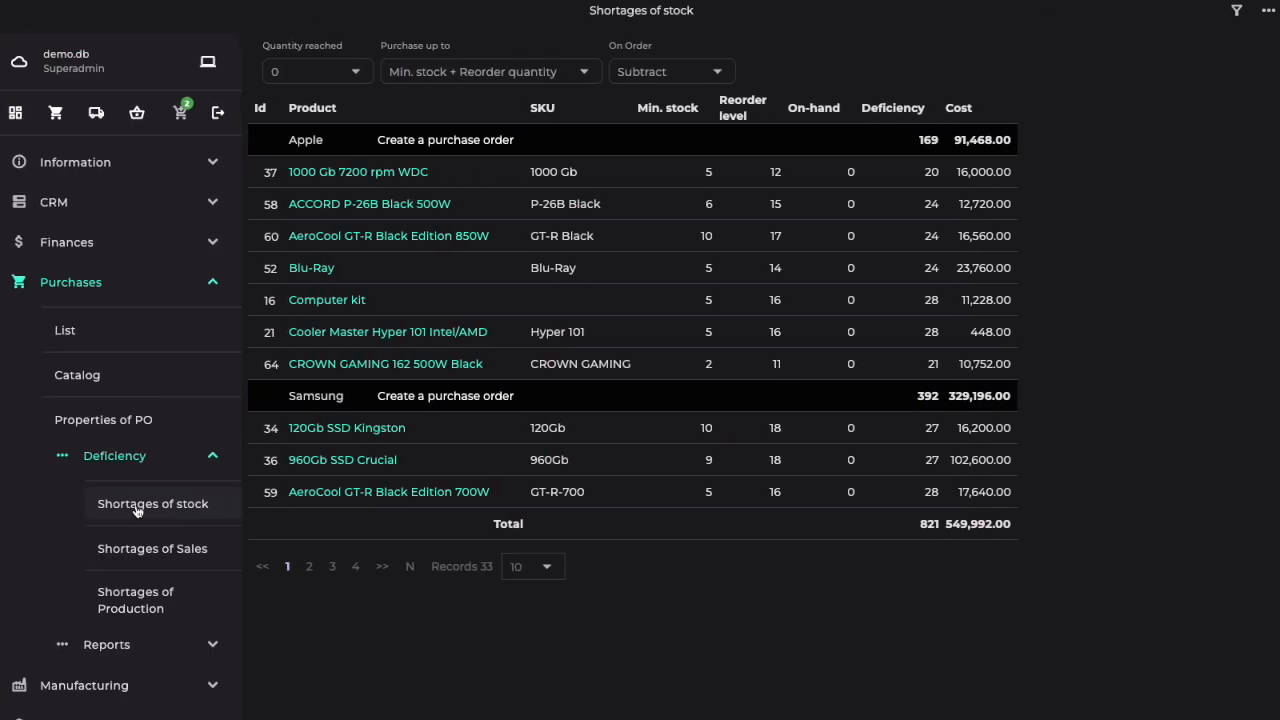
{"action": "left_click", "coordinate": [110, 455]}
{"action": "left_click", "coordinate": [75, 284]}
Step: View the warehouse's inventory items, stock movement and inventory turnover
{"action": "left_click", "coordinate": [76, 362]}
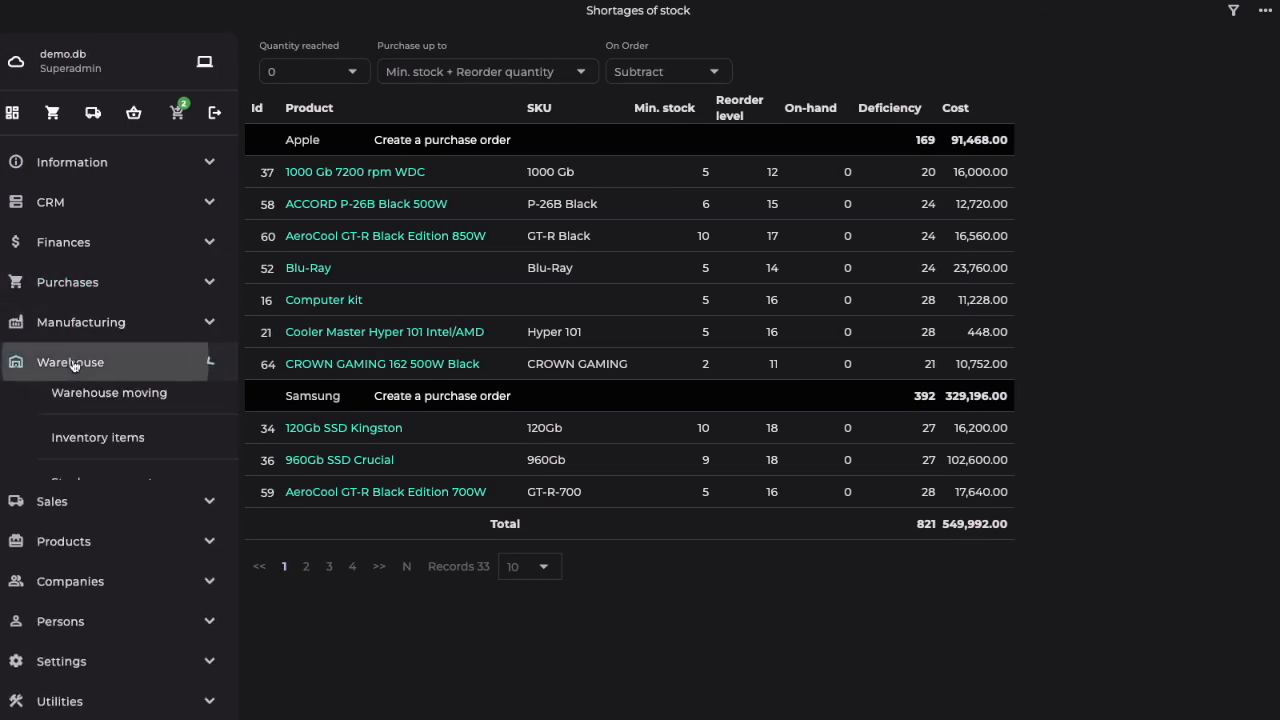
{"action": "left_click", "coordinate": [98, 546]}
{"action": "left_click", "coordinate": [101, 589]}
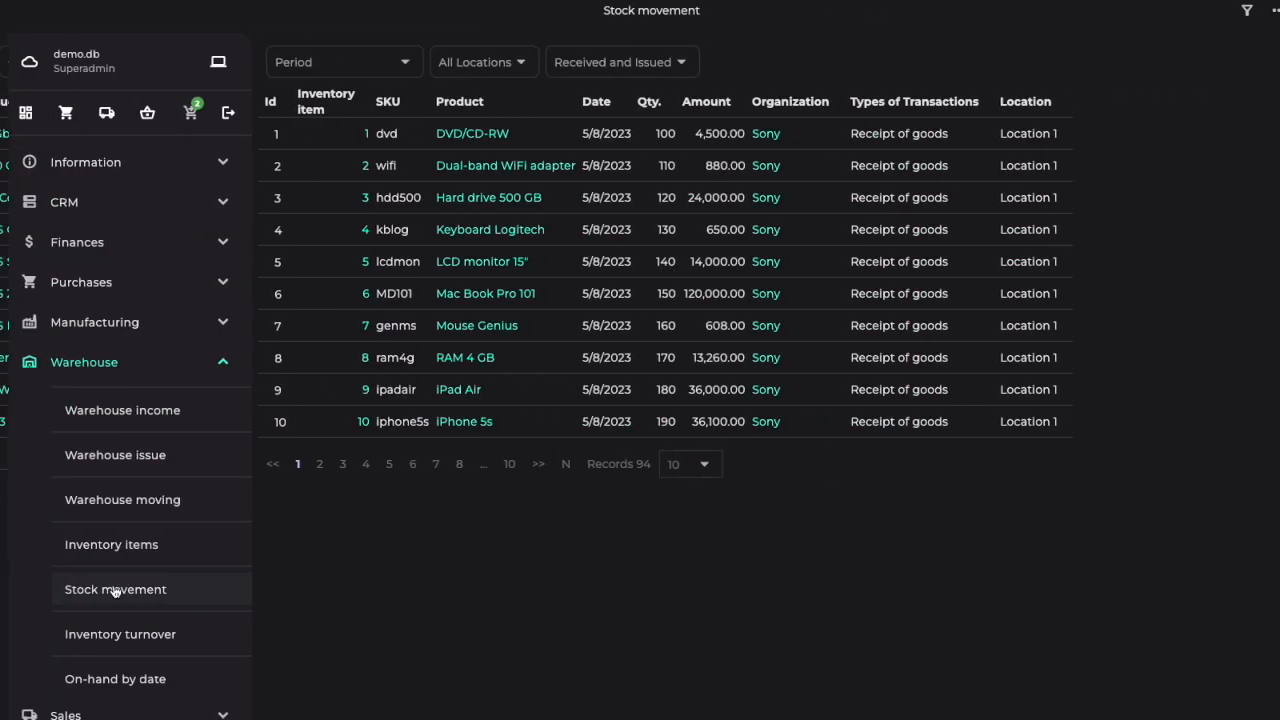
{"action": "left_click", "coordinate": [113, 635]}
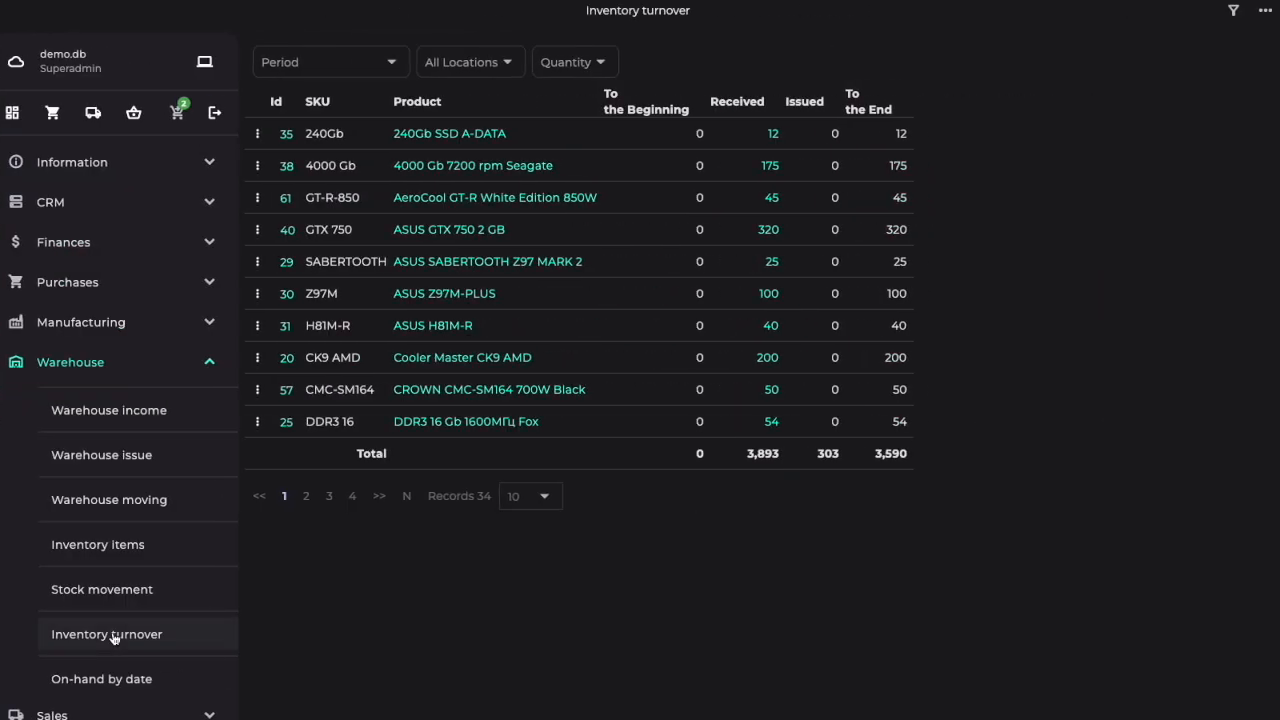
{"action": "left_click", "coordinate": [86, 363]}
Step: Open the sales orders list and group the orders by clients
{"action": "left_click", "coordinate": [52, 405]}
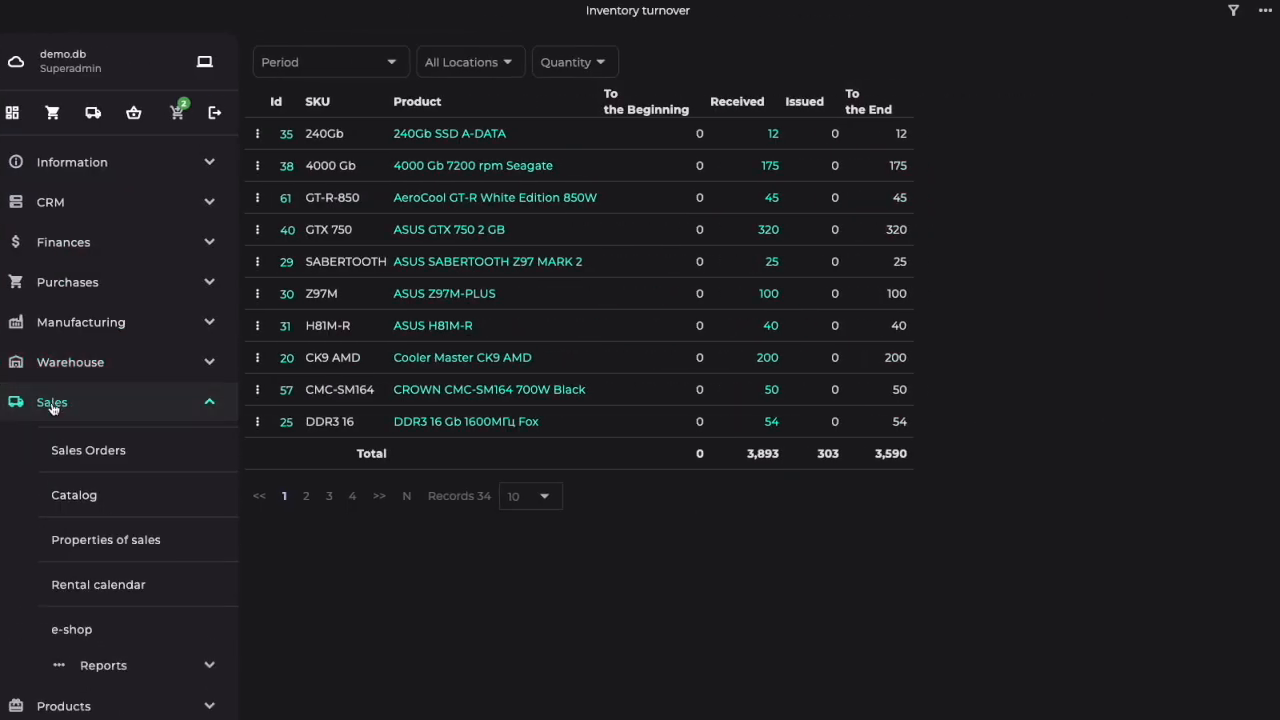
{"action": "left_click", "coordinate": [74, 455]}
{"action": "left_click", "coordinate": [530, 61]}
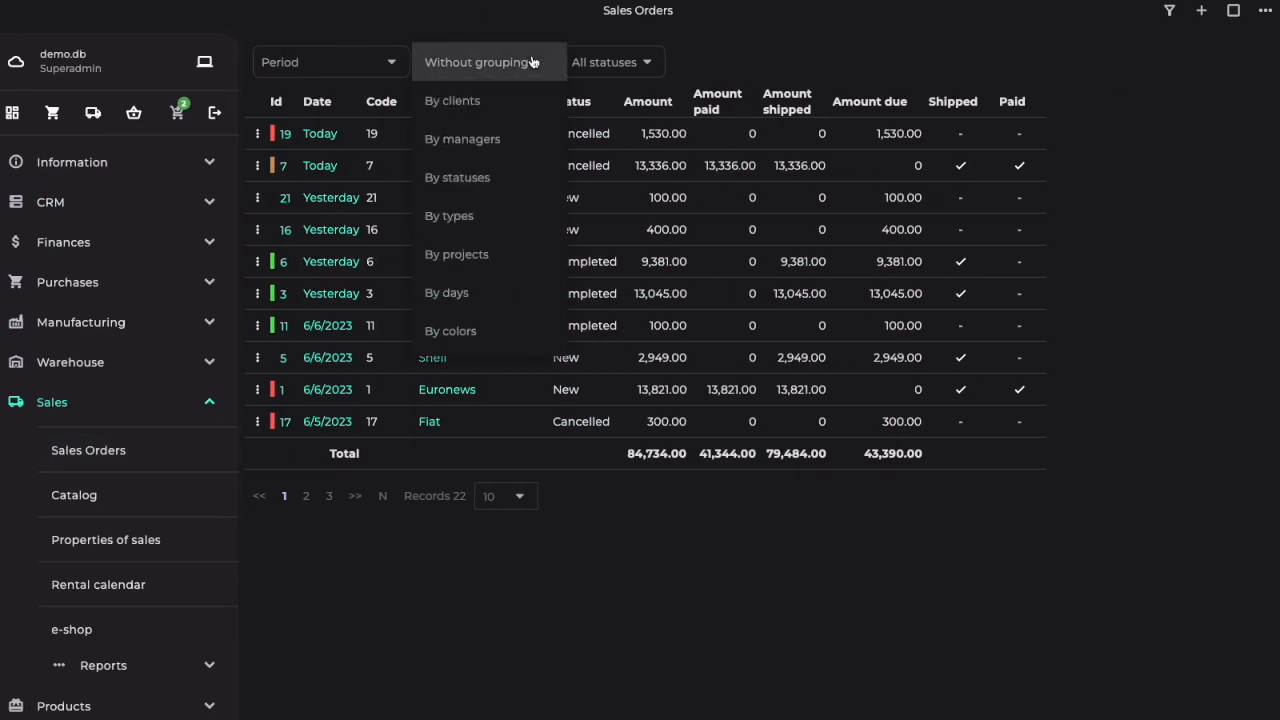
{"action": "left_click", "coordinate": [485, 97]}
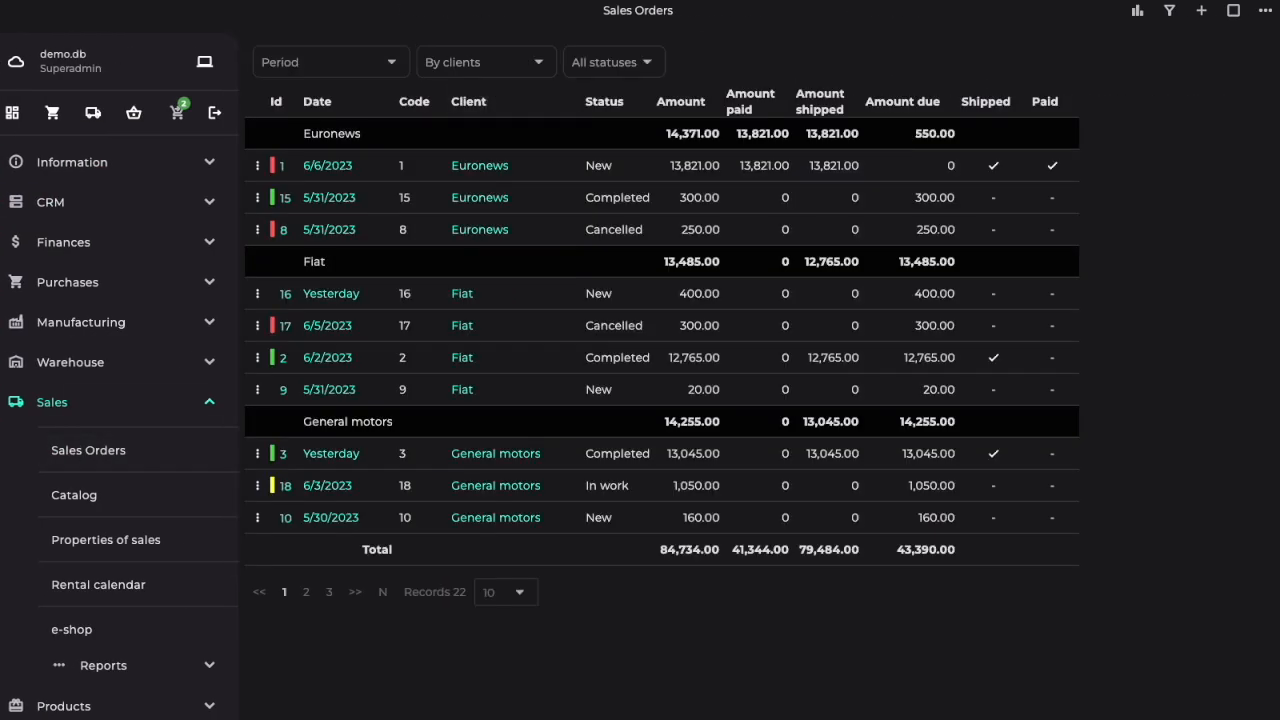
Step: View the chart of the sales orders grouped by clients and the rental calendar
{"action": "left_click", "coordinate": [1137, 10]}
{"action": "left_click", "coordinate": [18, 12]}
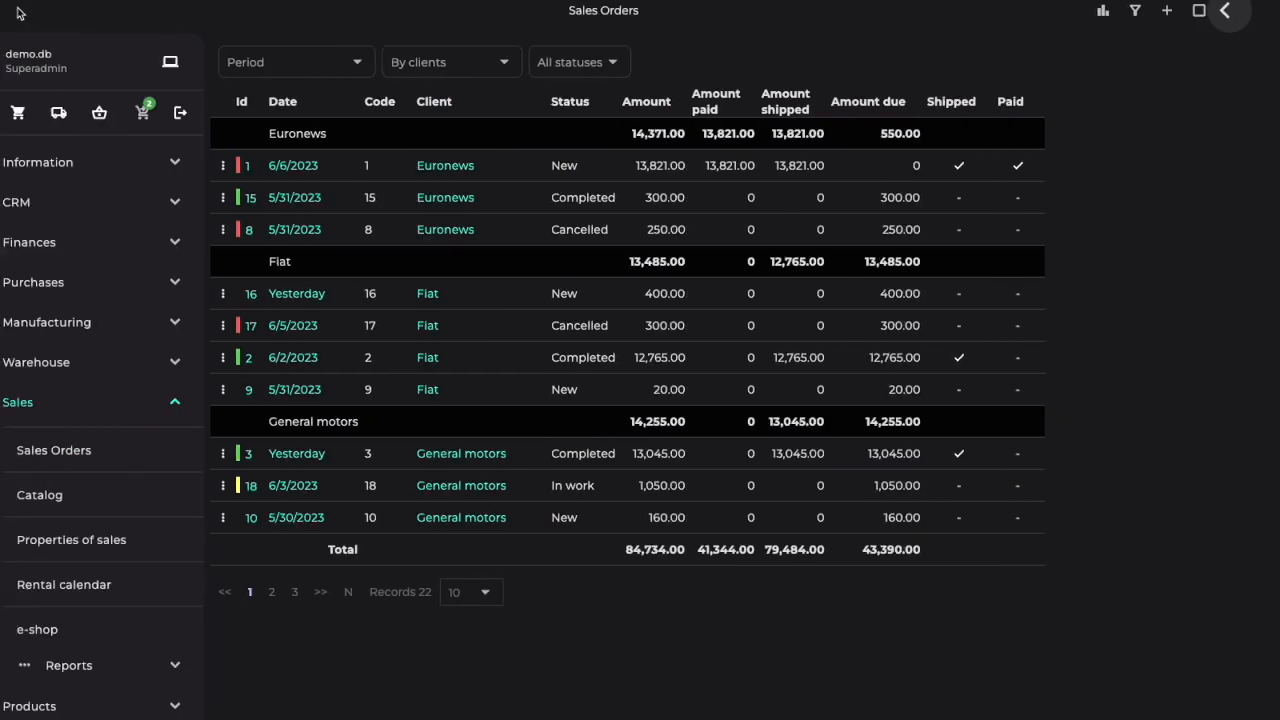
{"action": "left_click", "coordinate": [107, 585]}
Step: Open the e-shop and add the 1000 Gb 7200 rpm WDC drive to the cart
{"action": "left_click", "coordinate": [86, 634]}
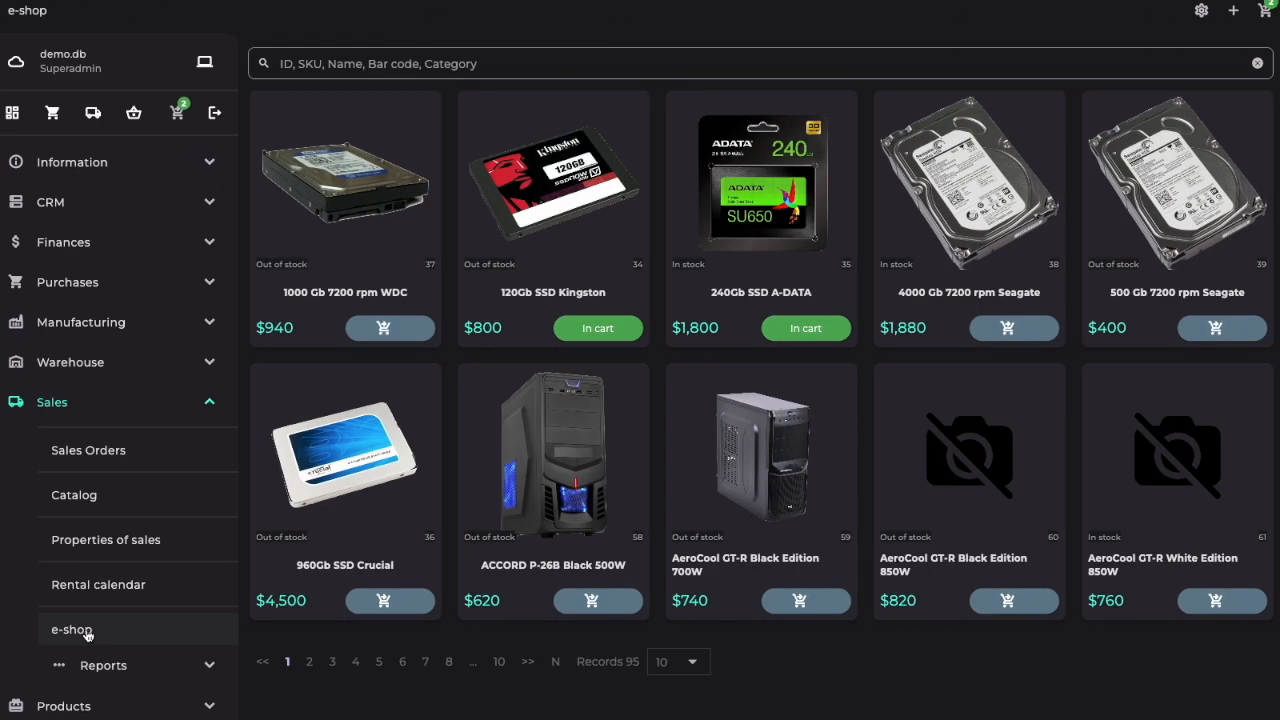
{"action": "left_click", "coordinate": [392, 332]}
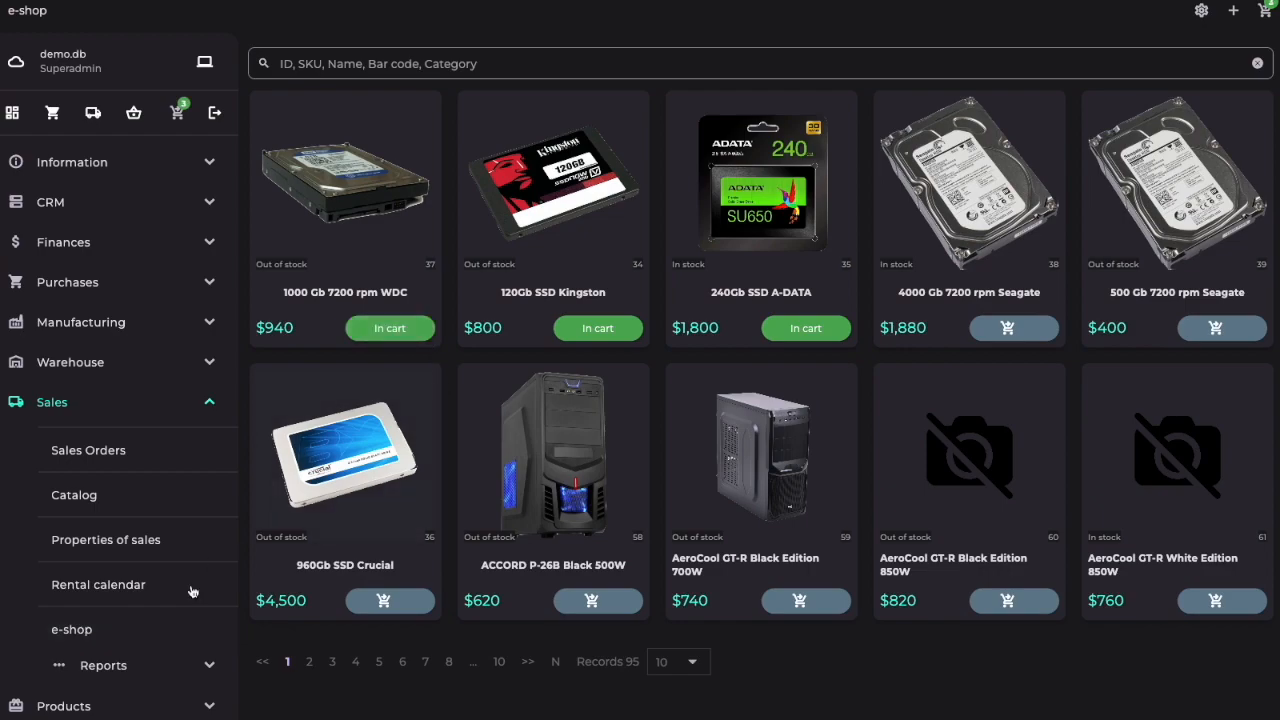
Step: View the Revenue margin sales report and its chart
{"action": "left_click", "coordinate": [100, 667]}
{"action": "scroll", "coordinate": [100, 666], "scroll_direction": "down", "scroll_amount": 3}
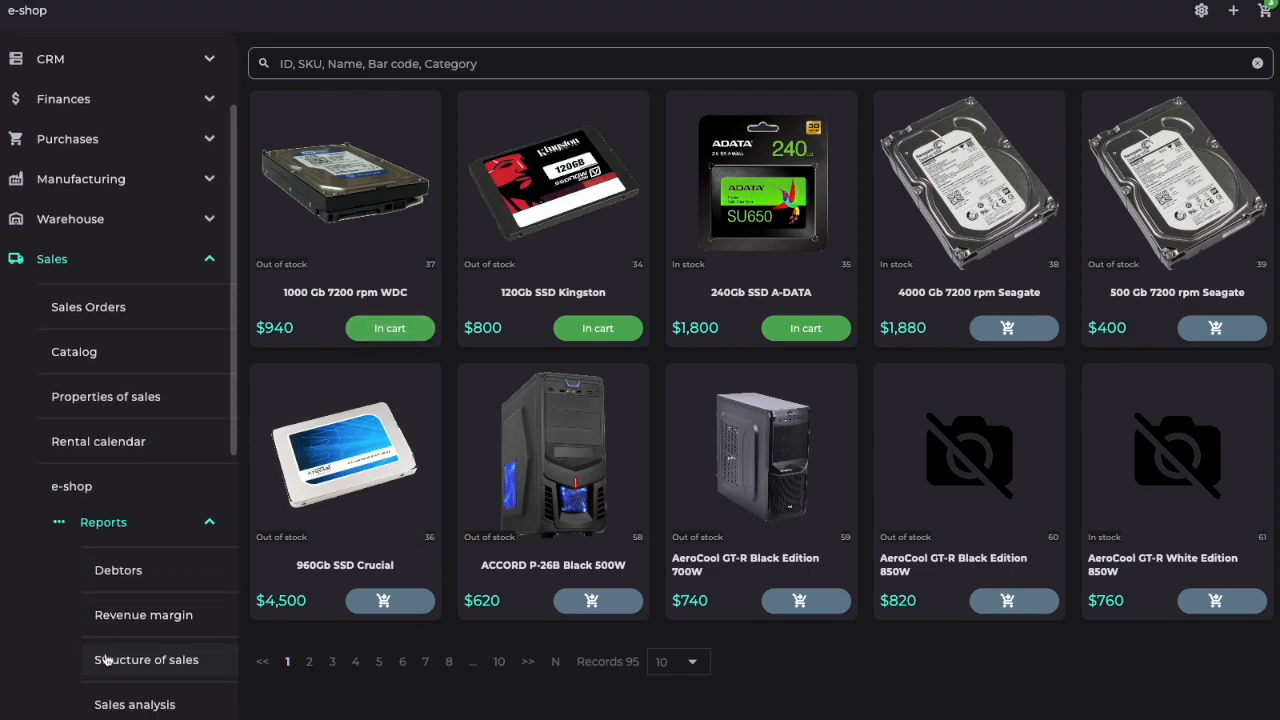
{"action": "left_click", "coordinate": [176, 624]}
{"action": "left_click", "coordinate": [1202, 12]}
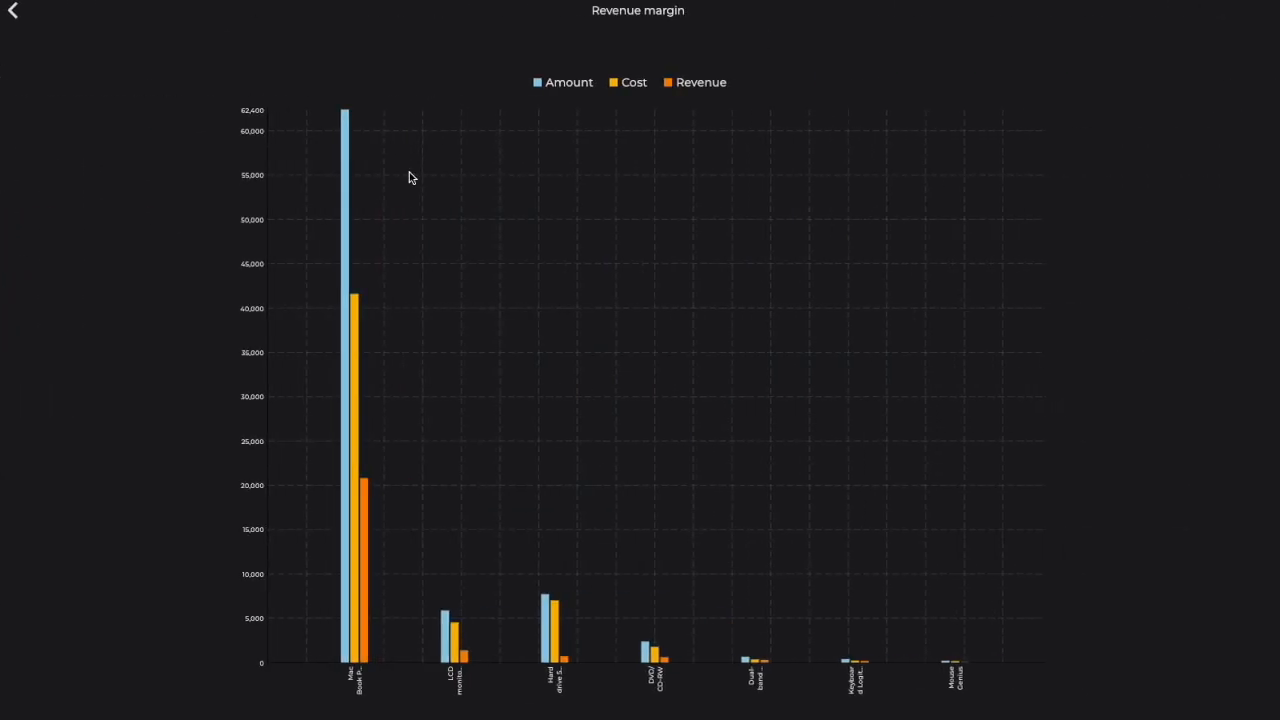
{"action": "left_click", "coordinate": [20, 25]}
{"action": "left_click", "coordinate": [91, 663]}
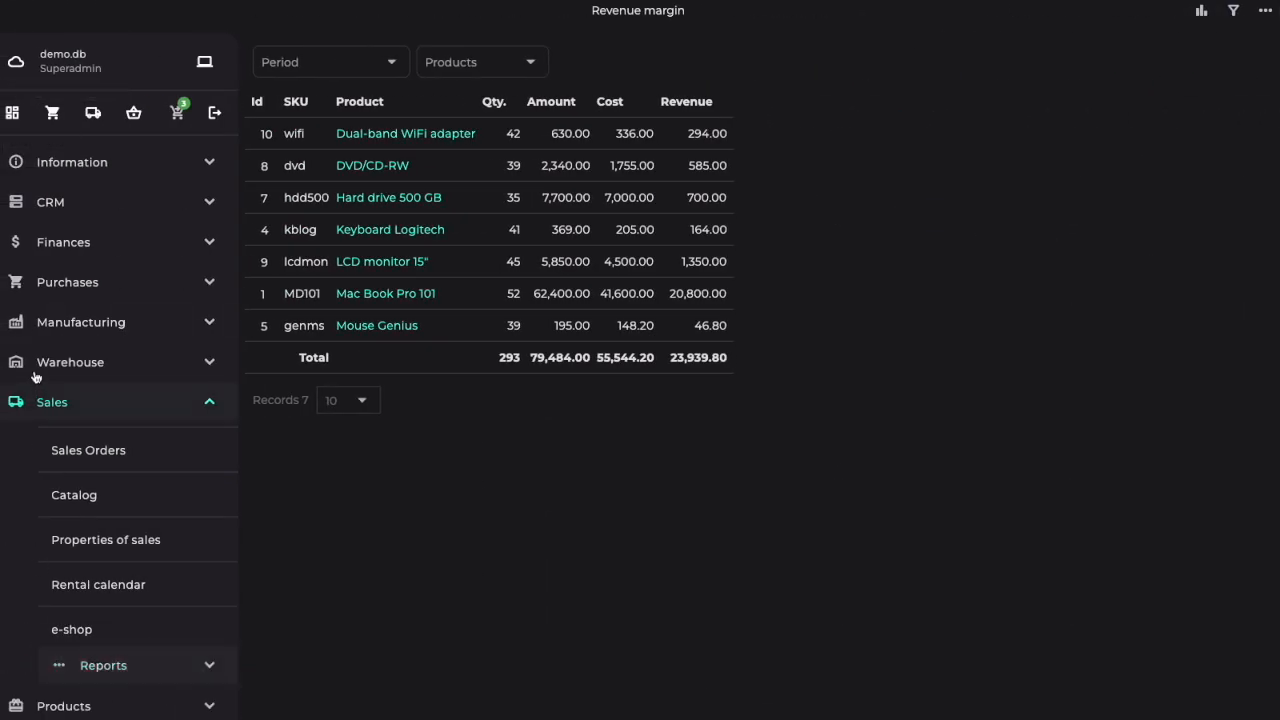
{"action": "left_click", "coordinate": [47, 402]}
Step: View the details and photos of the ACCORD P-26B Black 500W case in the product catalog
{"action": "left_click", "coordinate": [52, 442]}
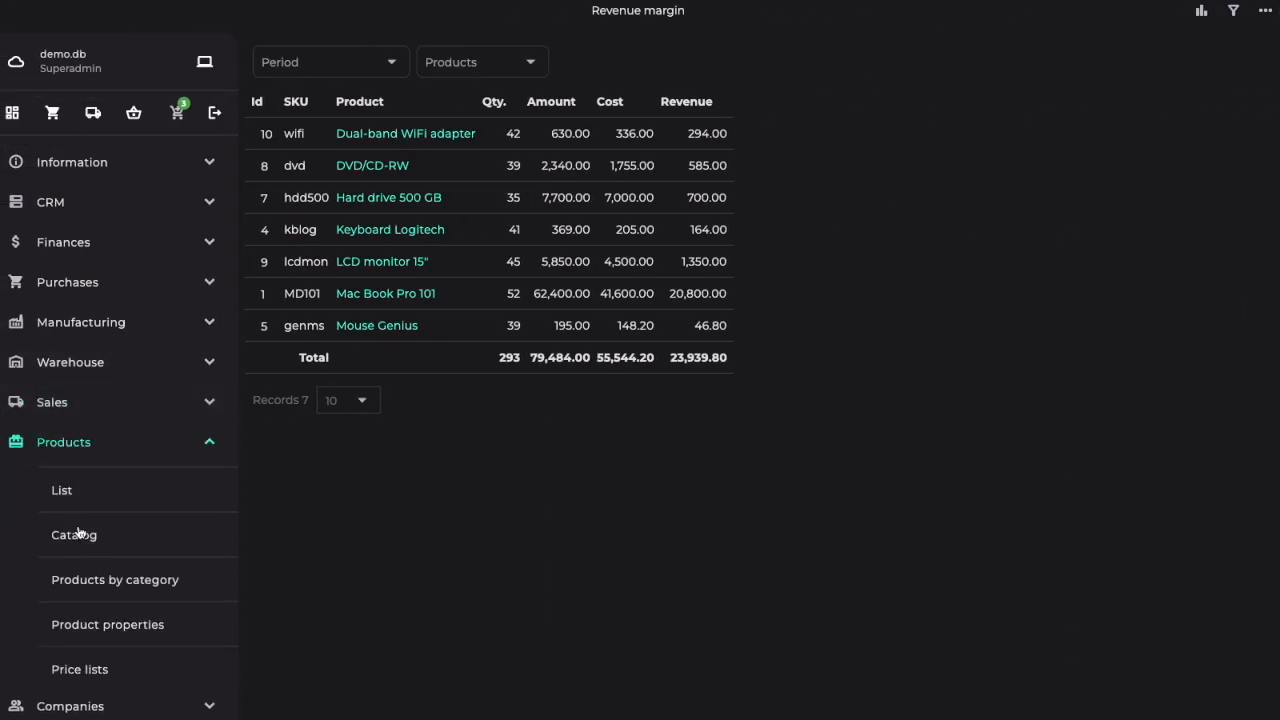
{"action": "left_click", "coordinate": [78, 535]}
{"action": "left_click", "coordinate": [300, 455]}
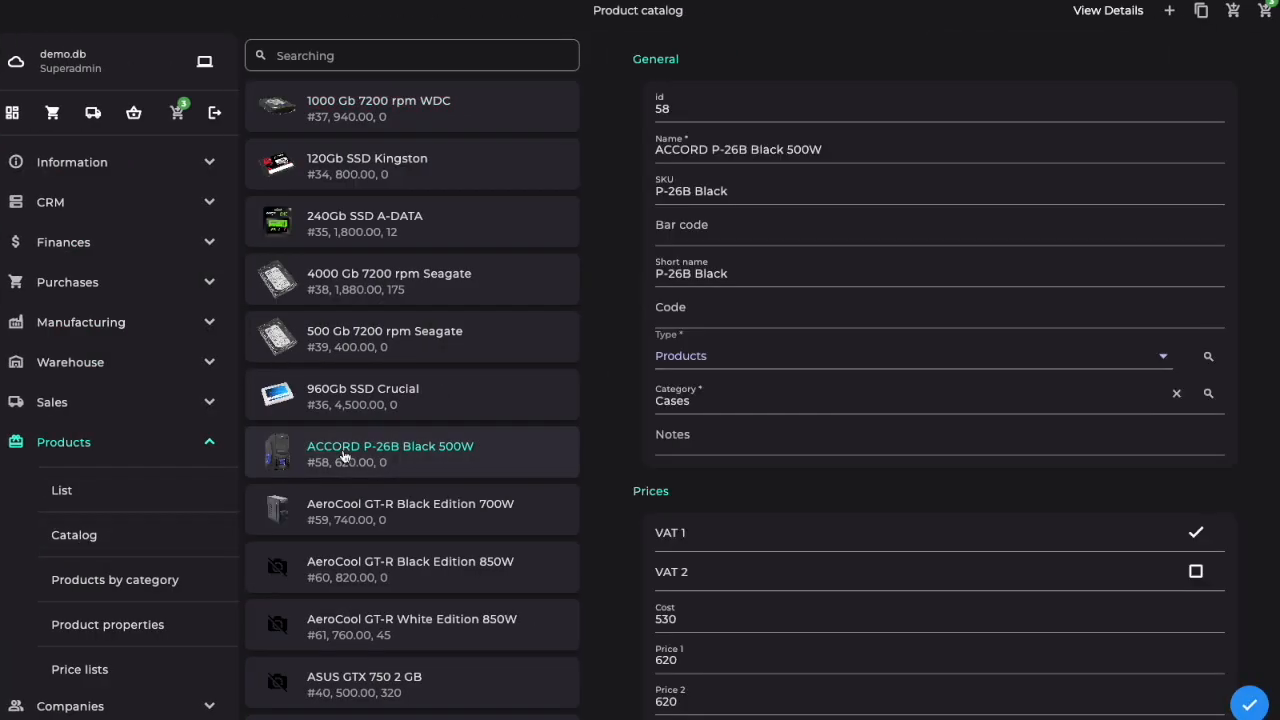
{"action": "left_click", "coordinate": [1105, 14]}
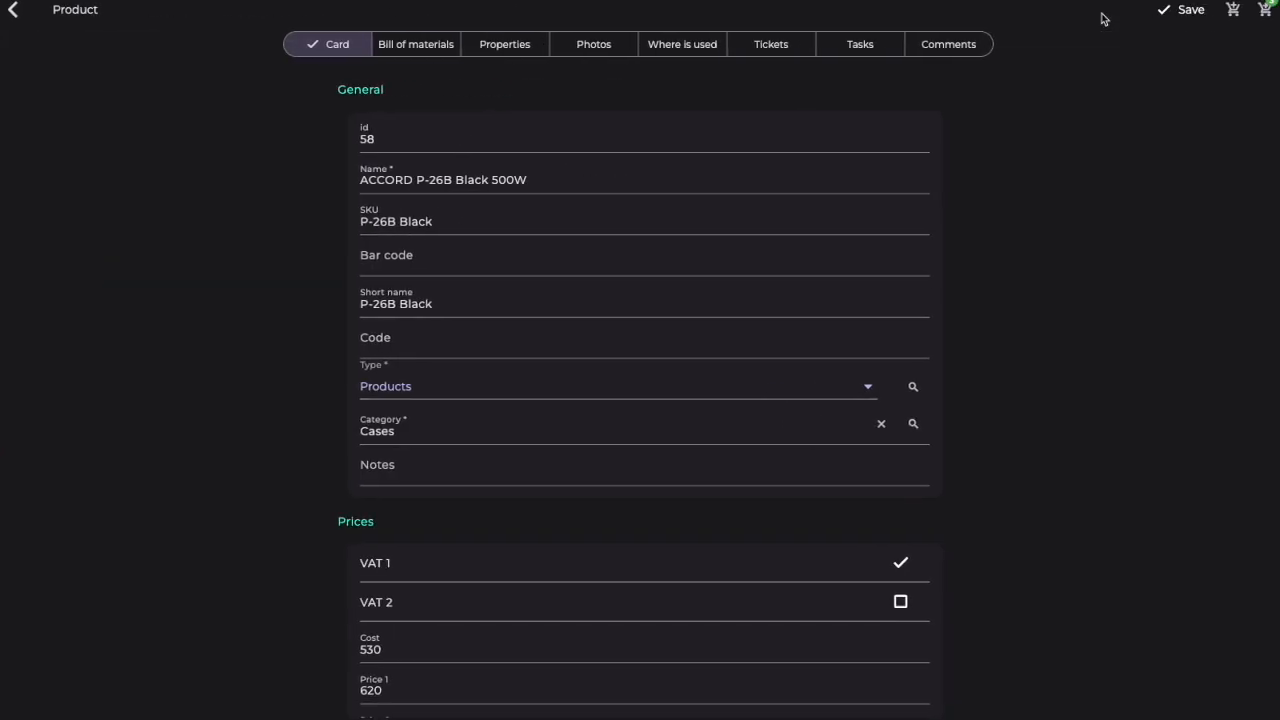
{"action": "left_click", "coordinate": [606, 48]}
{"action": "left_click", "coordinate": [330, 48]}
{"action": "left_click", "coordinate": [12, 12]}
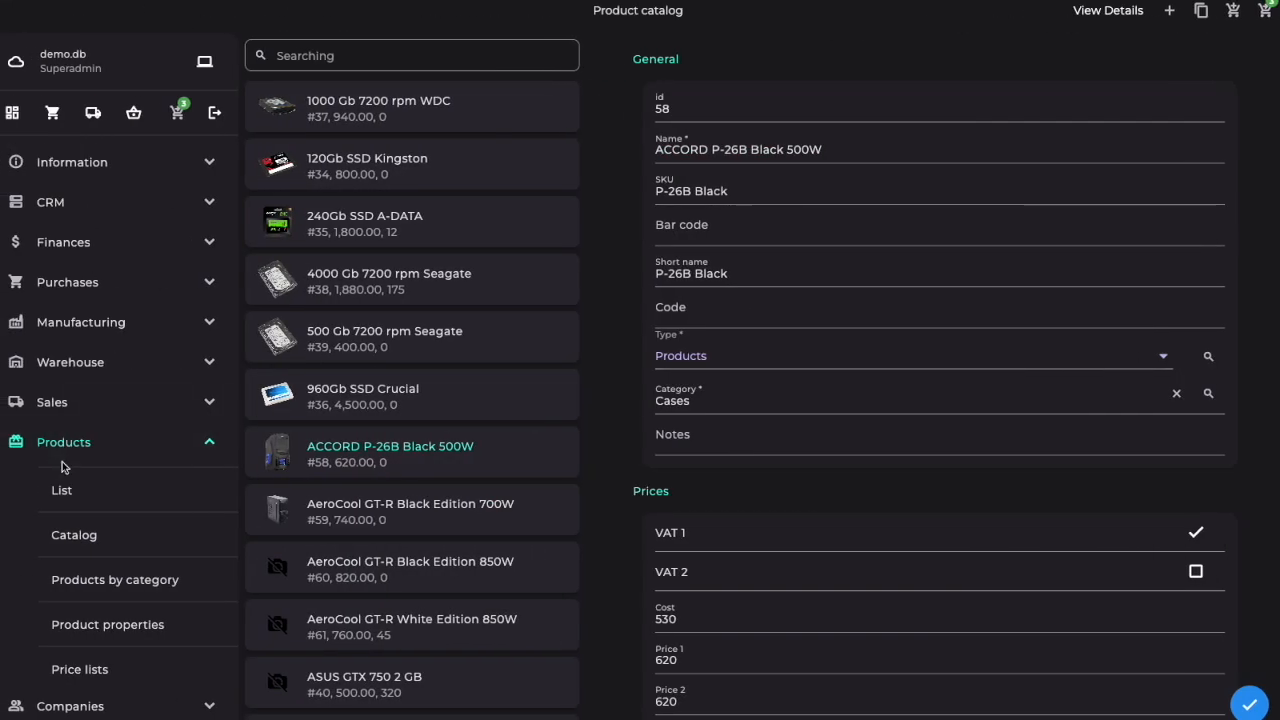
{"action": "left_click", "coordinate": [74, 450]}
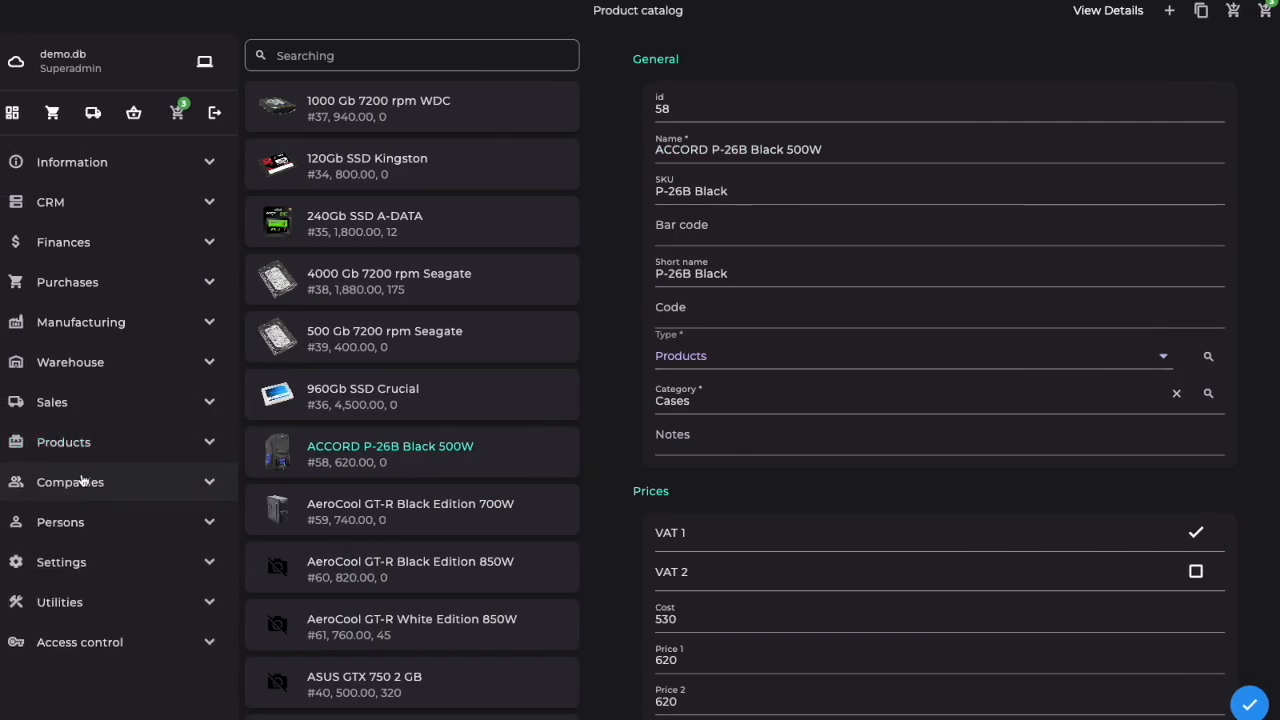
Step: Look through the Companies section and the catalog of persons
{"action": "left_click", "coordinate": [82, 481]}
{"action": "left_click", "coordinate": [78, 481]}
{"action": "left_click", "coordinate": [75, 525]}
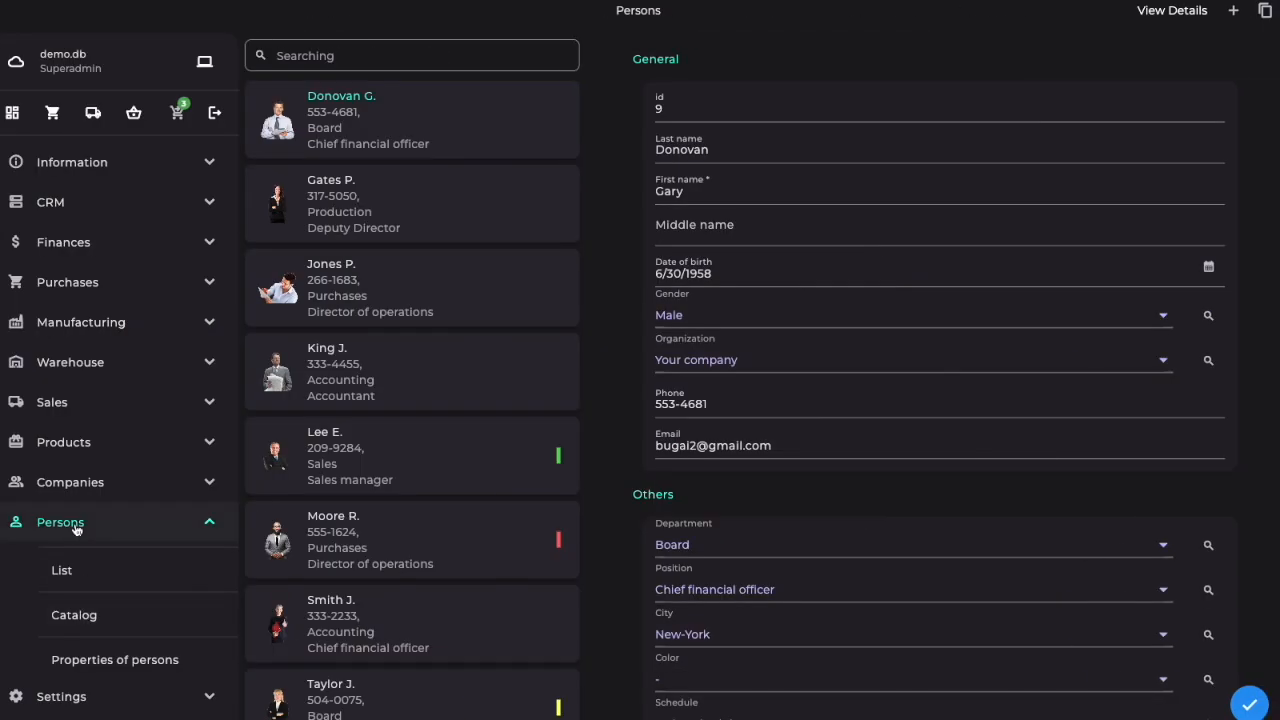
{"action": "left_click", "coordinate": [76, 522]}
Step: View the settings for directories, my profile, types of business transactions and the chart of accounts
{"action": "left_click", "coordinate": [66, 564]}
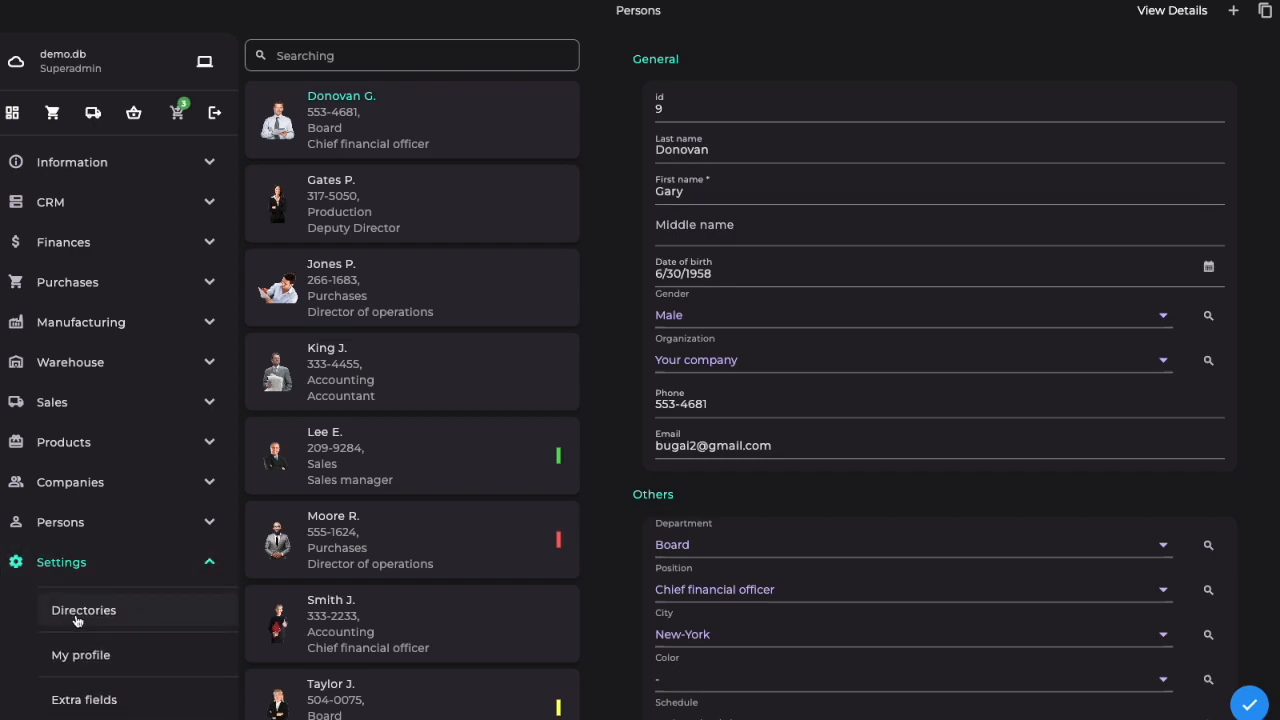
{"action": "left_click", "coordinate": [76, 612]}
{"action": "left_click", "coordinate": [80, 656]}
{"action": "scroll", "coordinate": [45, 663], "scroll_direction": "down", "scroll_amount": 3}
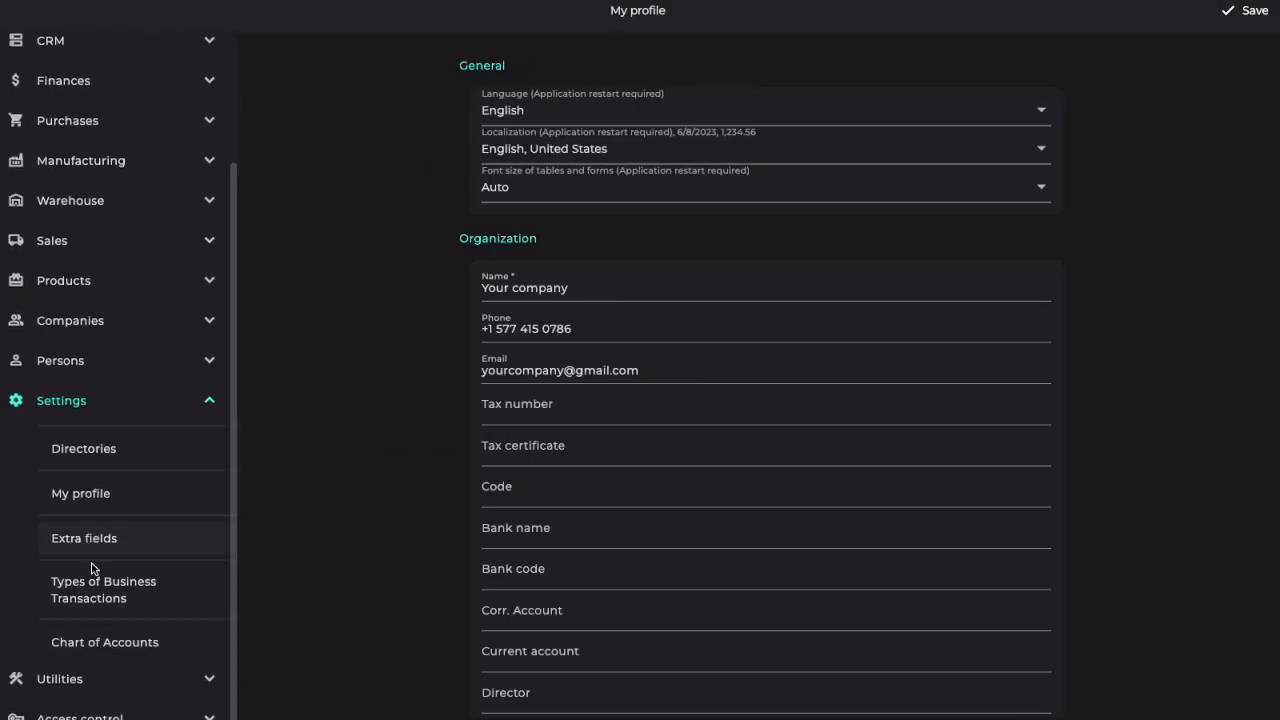
{"action": "left_click", "coordinate": [93, 594]}
{"action": "scroll", "coordinate": [70, 575], "scroll_direction": "down", "scroll_amount": 3}
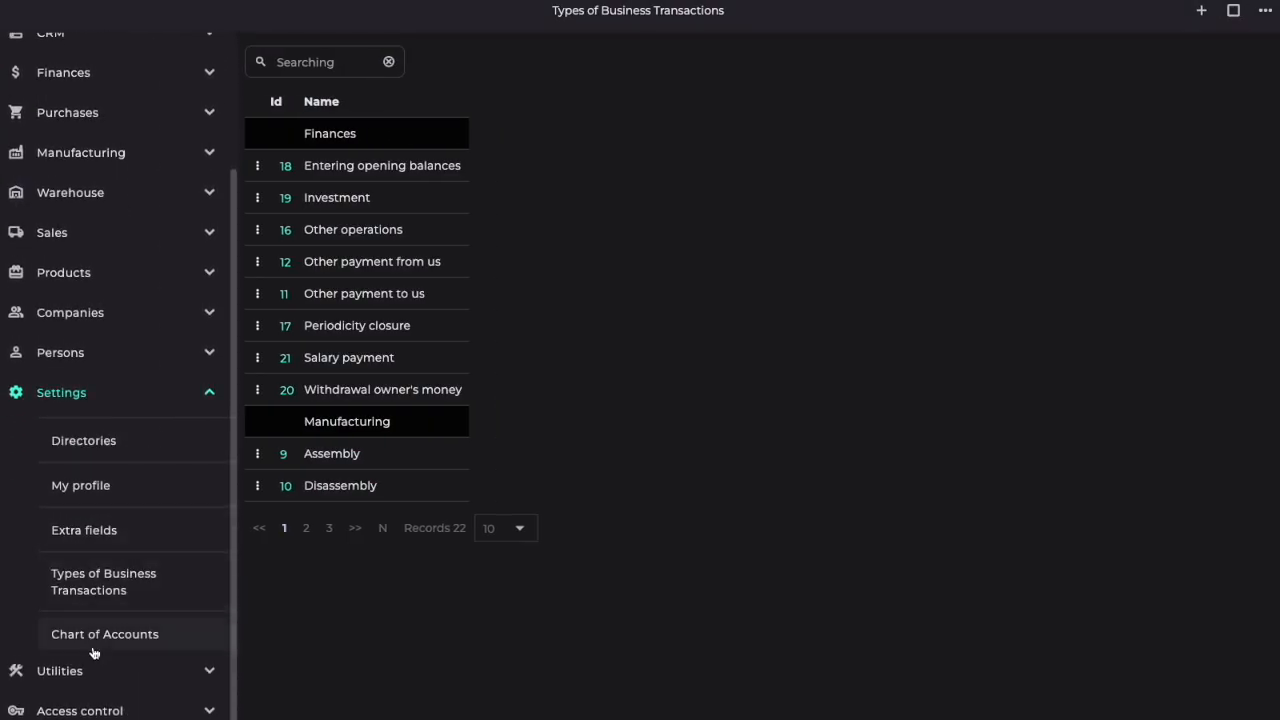
{"action": "left_click", "coordinate": [92, 650]}
{"action": "left_click", "coordinate": [72, 564]}
Step: Look through the database utilities
{"action": "left_click", "coordinate": [74, 604]}
{"action": "scroll", "coordinate": [65, 607], "scroll_direction": "down", "scroll_amount": 2}
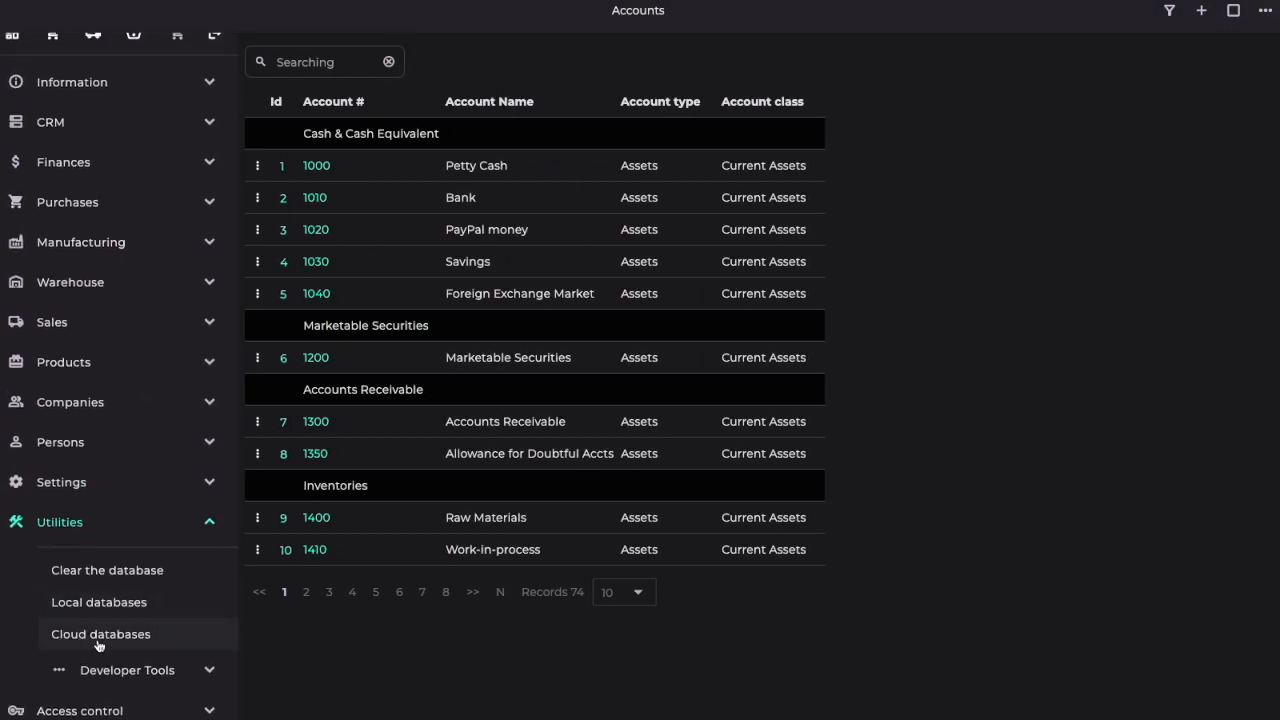
{"action": "left_click", "coordinate": [103, 567]}
{"action": "left_click", "coordinate": [63, 602]}
Step: View the access control pages for users, roles, permissions and the system log
{"action": "left_click", "coordinate": [66, 646]}
{"action": "left_click", "coordinate": [68, 690]}
{"action": "scroll", "coordinate": [63, 686], "scroll_direction": "down", "scroll_amount": 3}
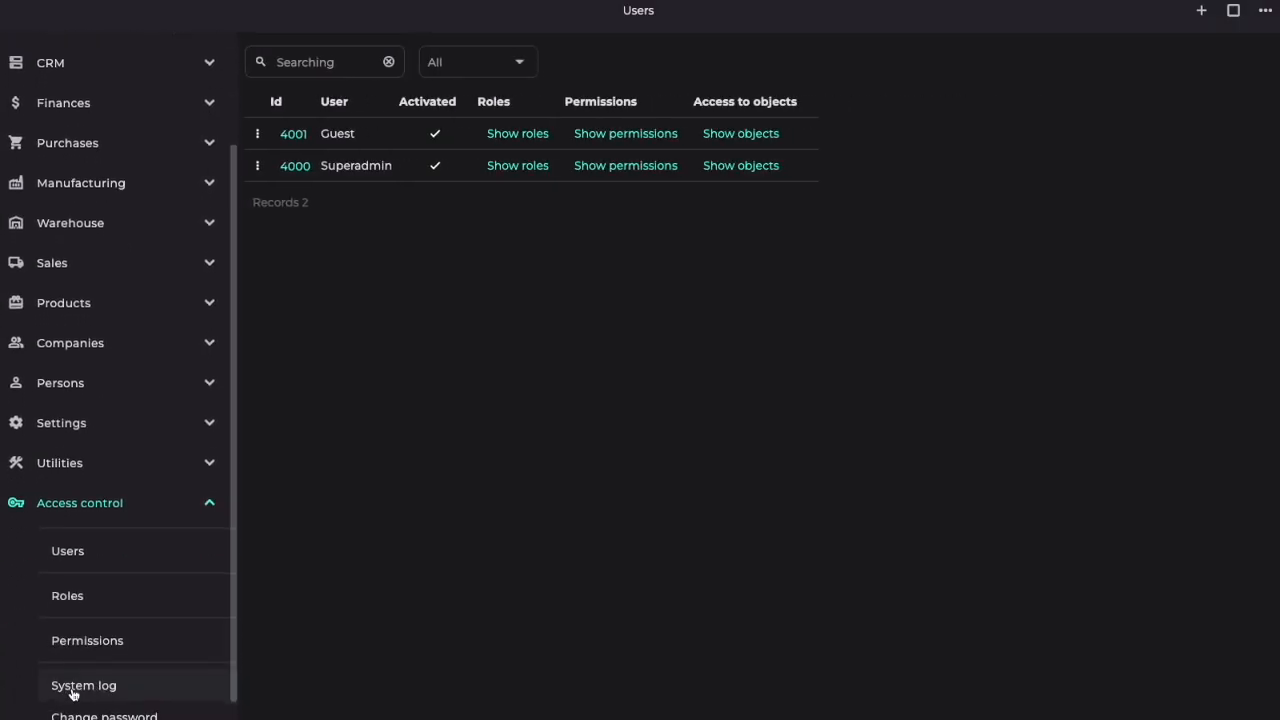
{"action": "left_click", "coordinate": [63, 600]}
{"action": "scroll", "coordinate": [68, 672], "scroll_direction": "down", "scroll_amount": 3}
{"action": "left_click", "coordinate": [89, 614]}
{"action": "scroll", "coordinate": [90, 617], "scroll_direction": "down", "scroll_amount": 3}
{"action": "left_click", "coordinate": [92, 650]}
{"action": "scroll", "coordinate": [94, 654], "scroll_direction": "down", "scroll_amount": 3}
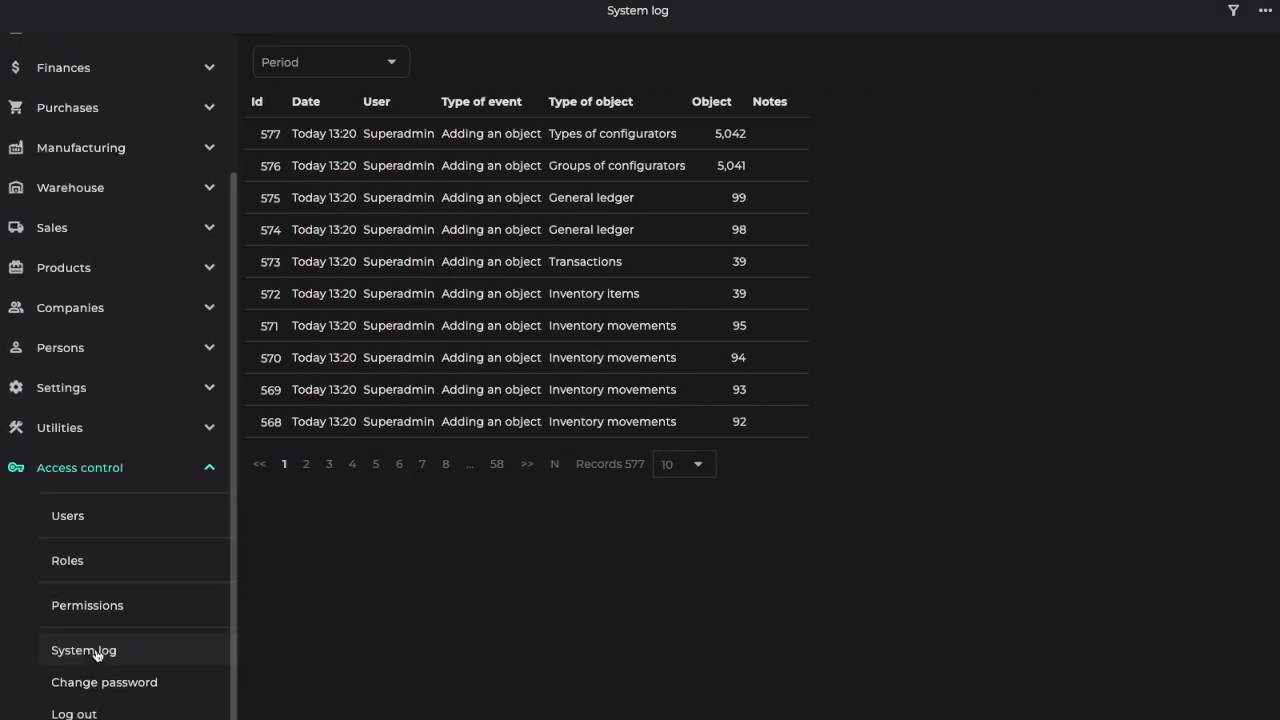
Step: View the Change password form and return to the dashboard
{"action": "left_click", "coordinate": [124, 682]}
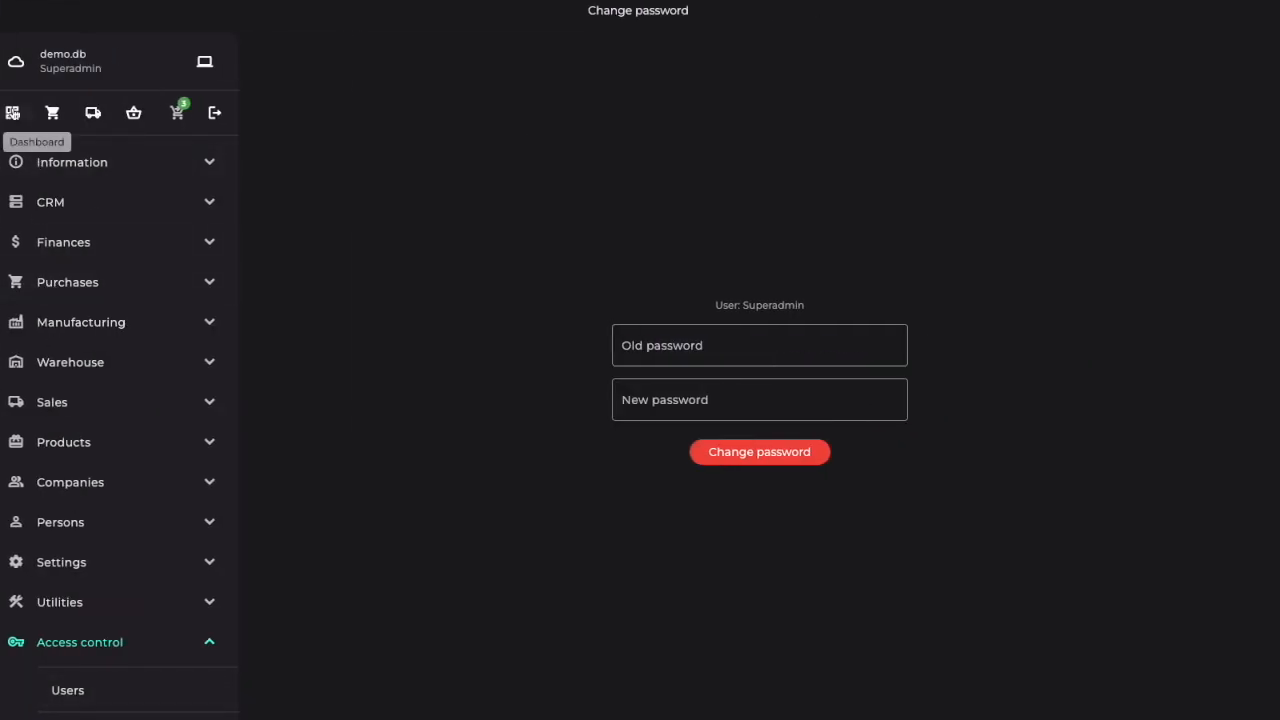
{"action": "left_click", "coordinate": [12, 112]}
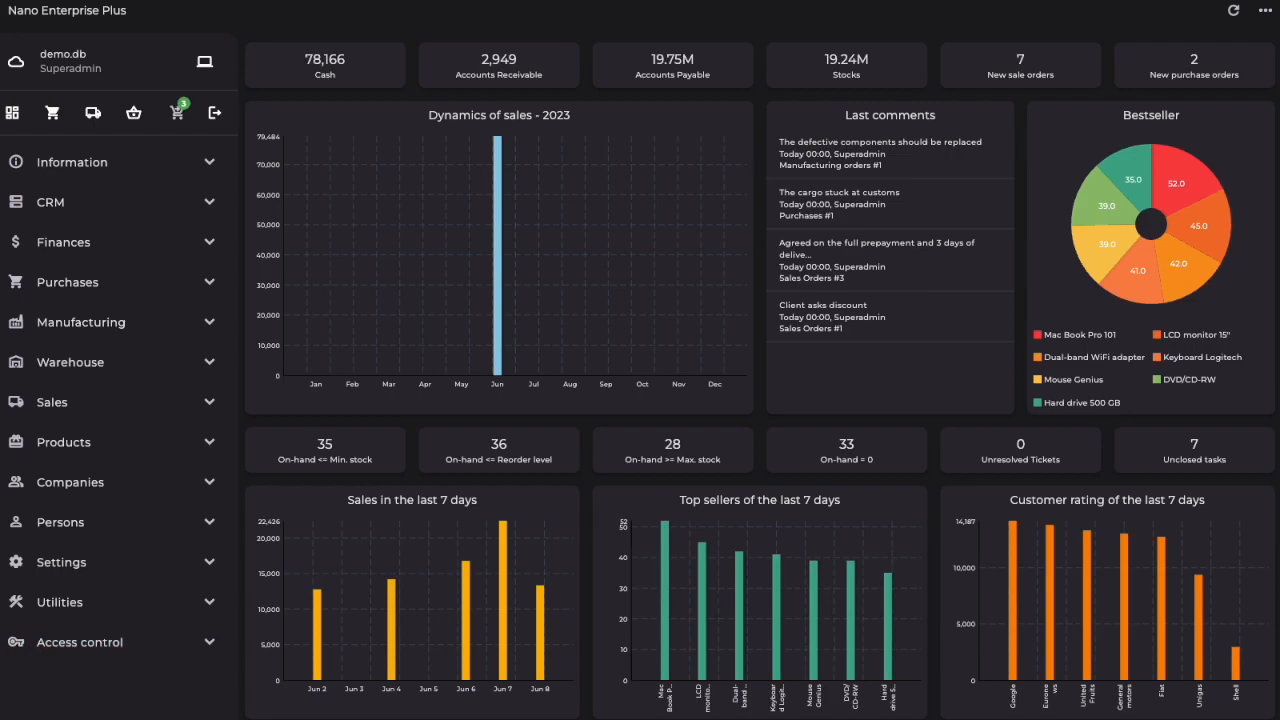
Step: Connect to the local database database.db and log in with the remembered credentials
{"action": "left_click", "coordinate": [204, 62]}
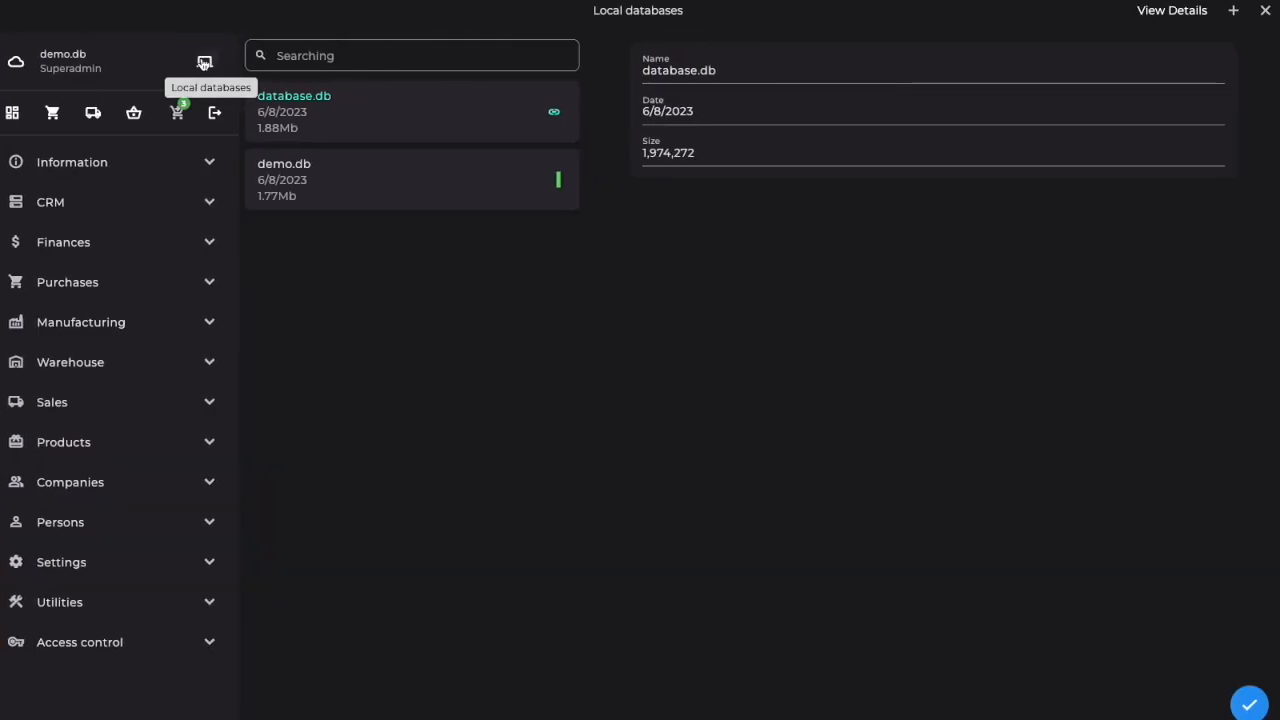
{"action": "left_click", "coordinate": [556, 113]}
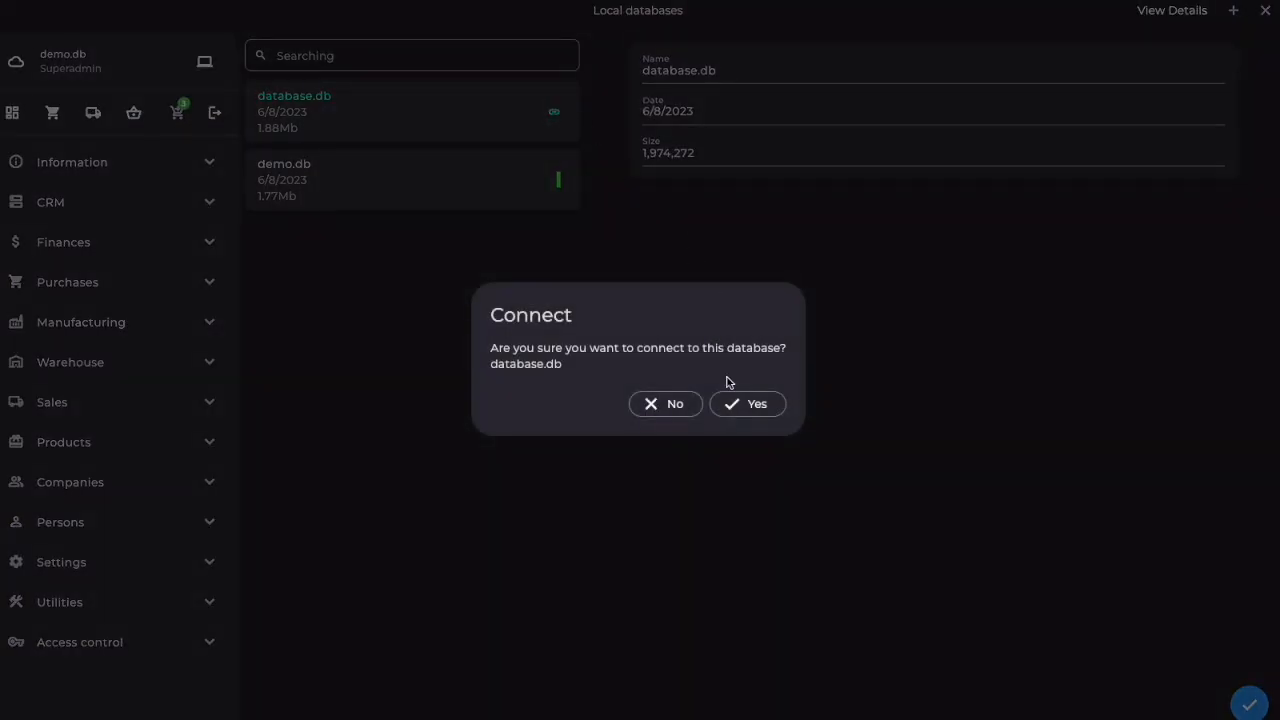
{"action": "left_click", "coordinate": [754, 409]}
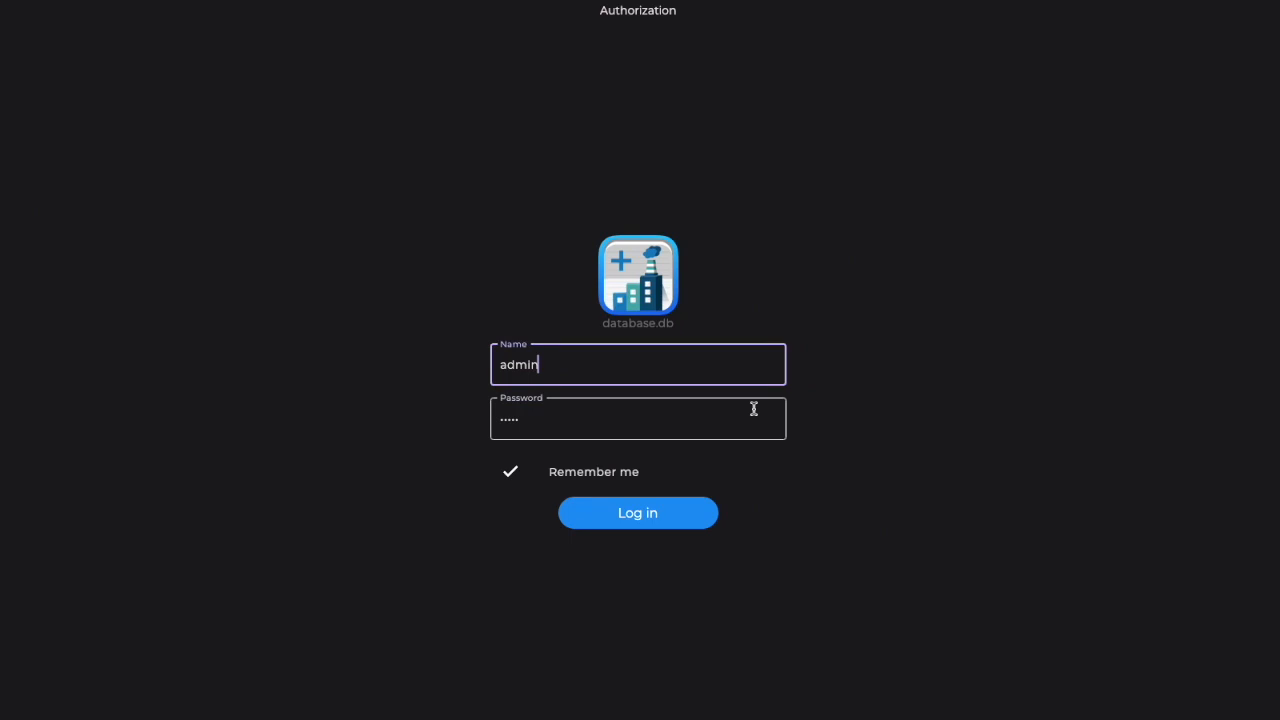
{"action": "left_click", "coordinate": [647, 516]}
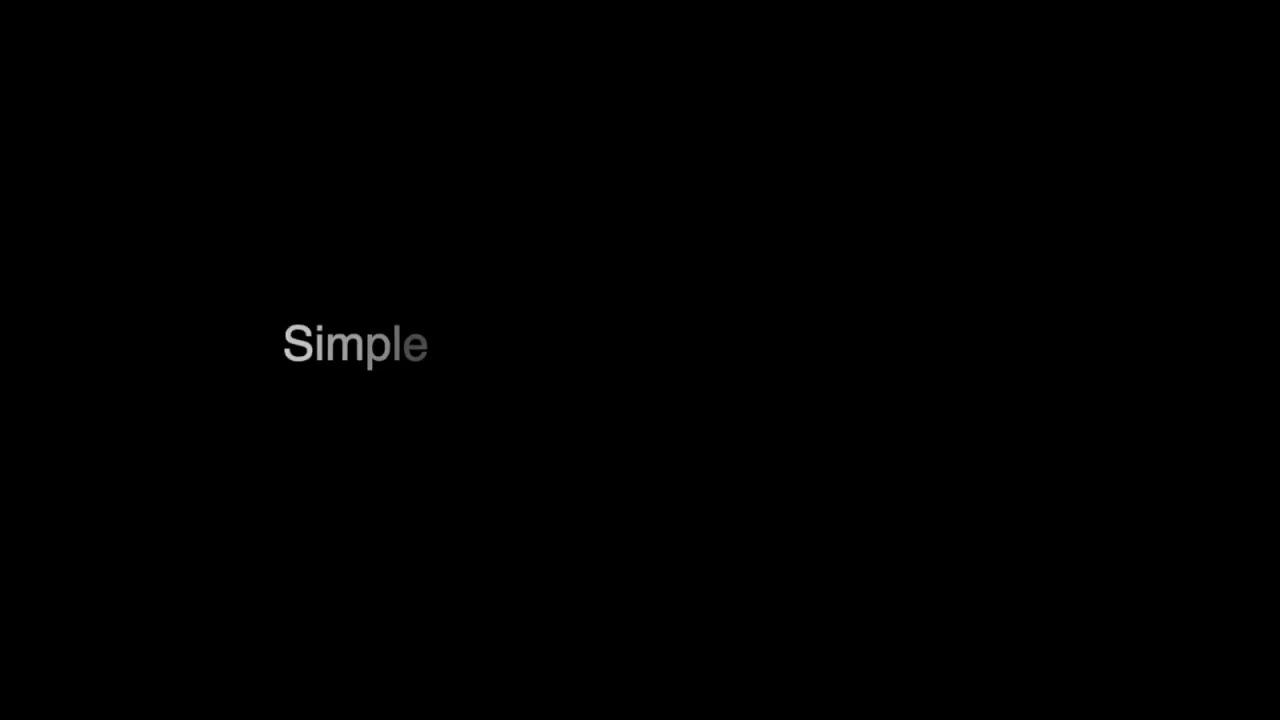
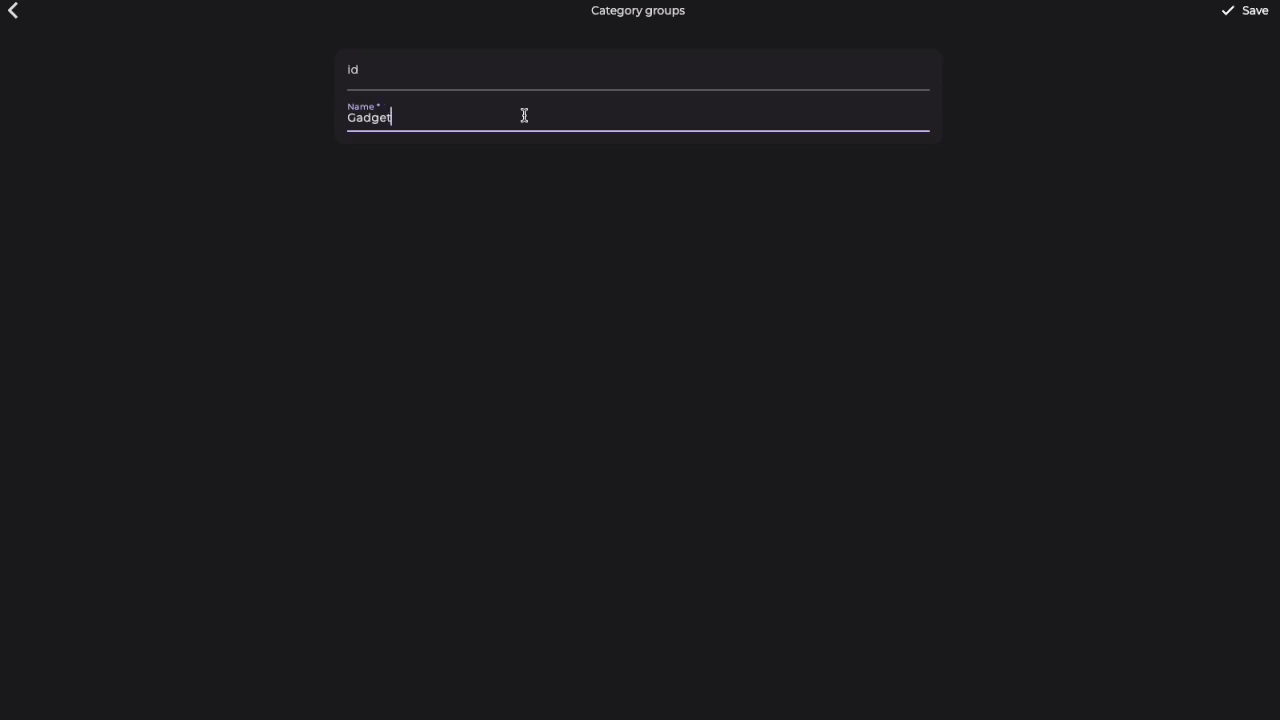
Step: Save the new category group Gadgets and return to the directories list
{"action": "left_click", "coordinate": [1256, 11]}
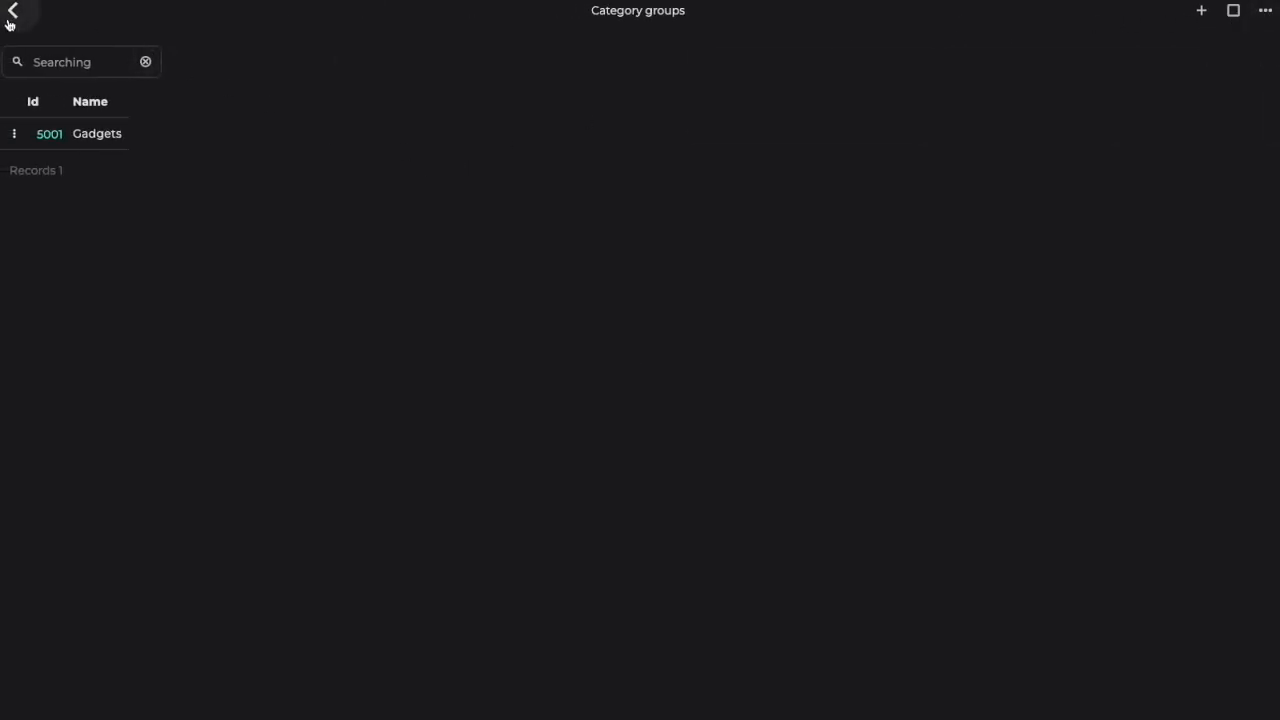
{"action": "left_click", "coordinate": [14, 18]}
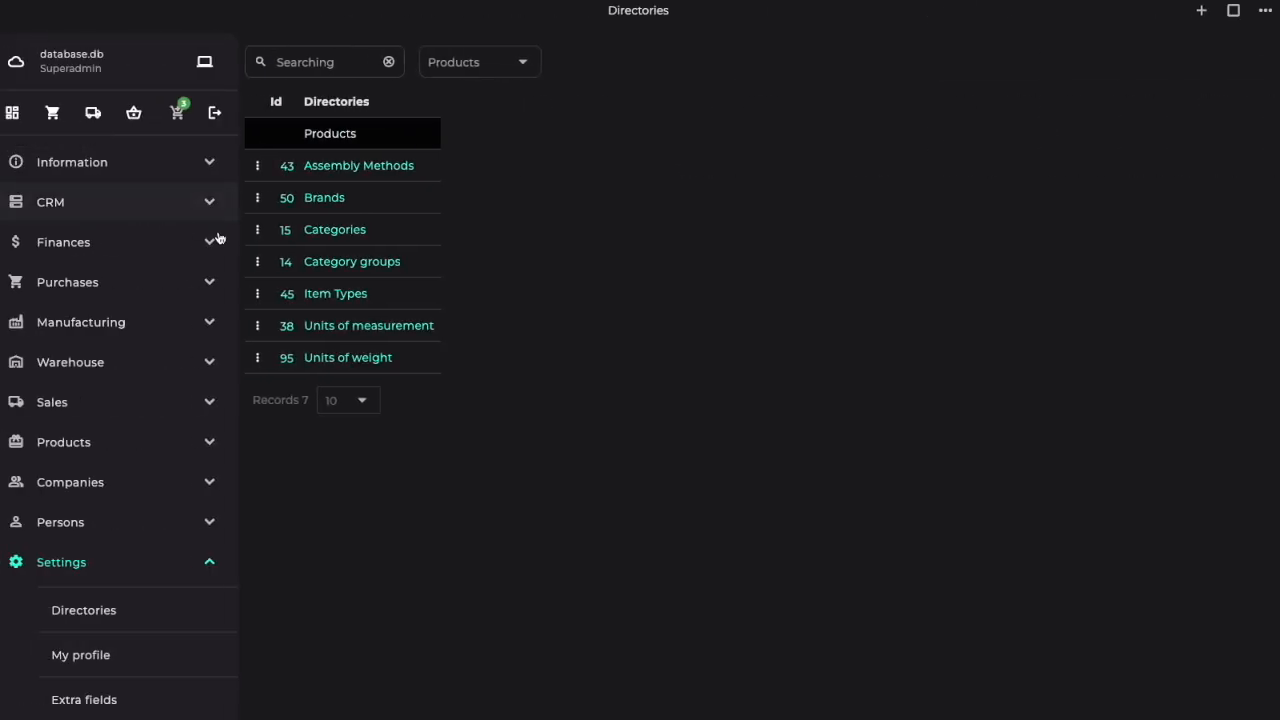
Step: Add a category named Smartphones in the Gadgets category group, save it and return to the directories list
{"action": "left_click", "coordinate": [329, 228]}
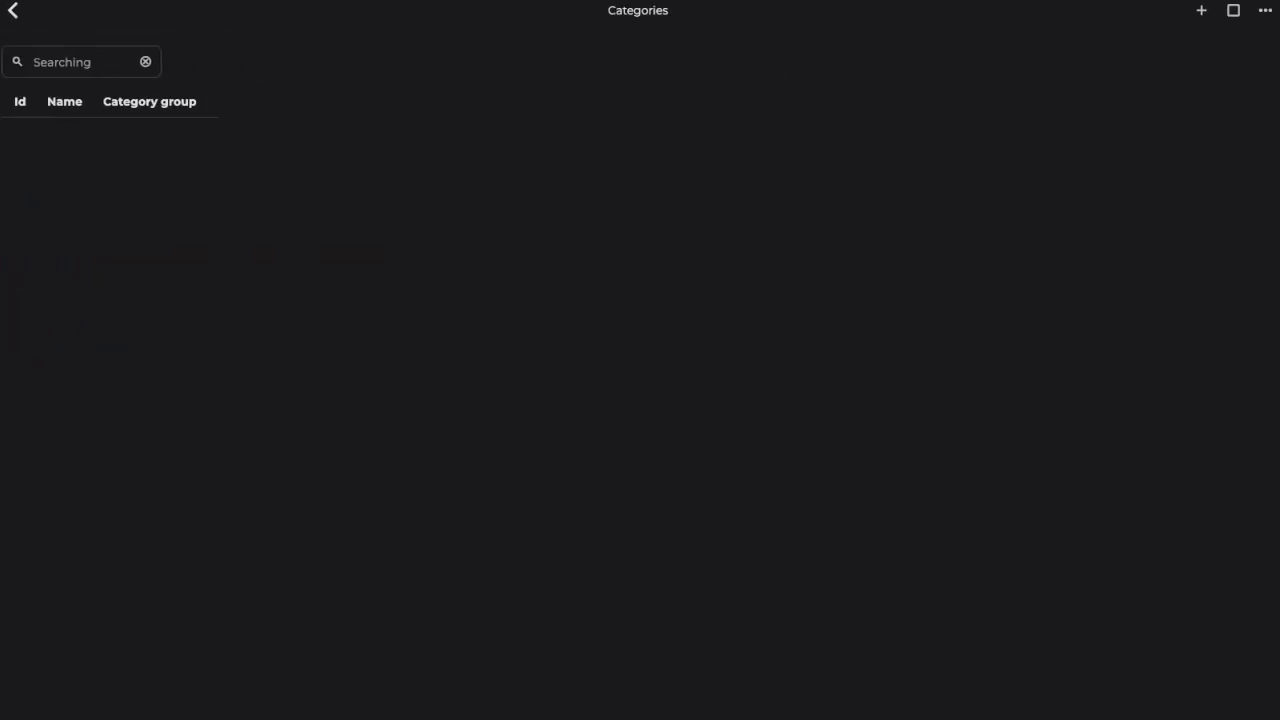
{"action": "left_click", "coordinate": [1202, 12]}
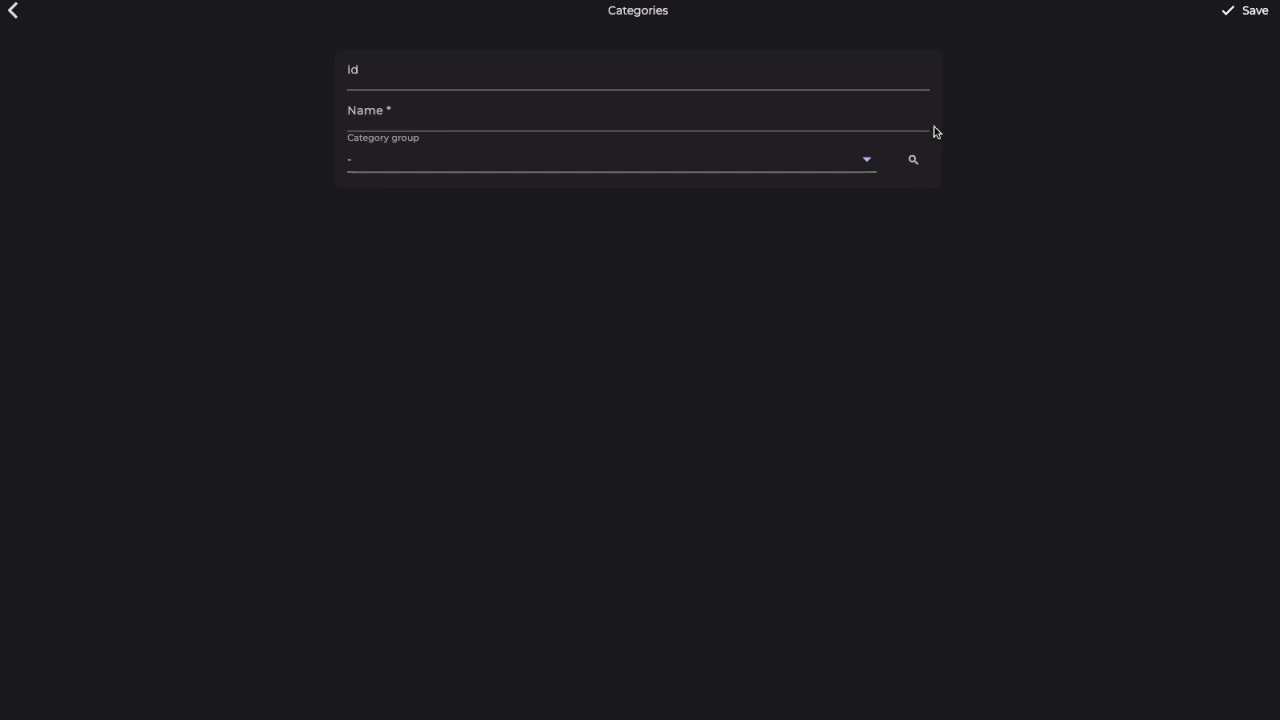
{"action": "left_click", "coordinate": [913, 160]}
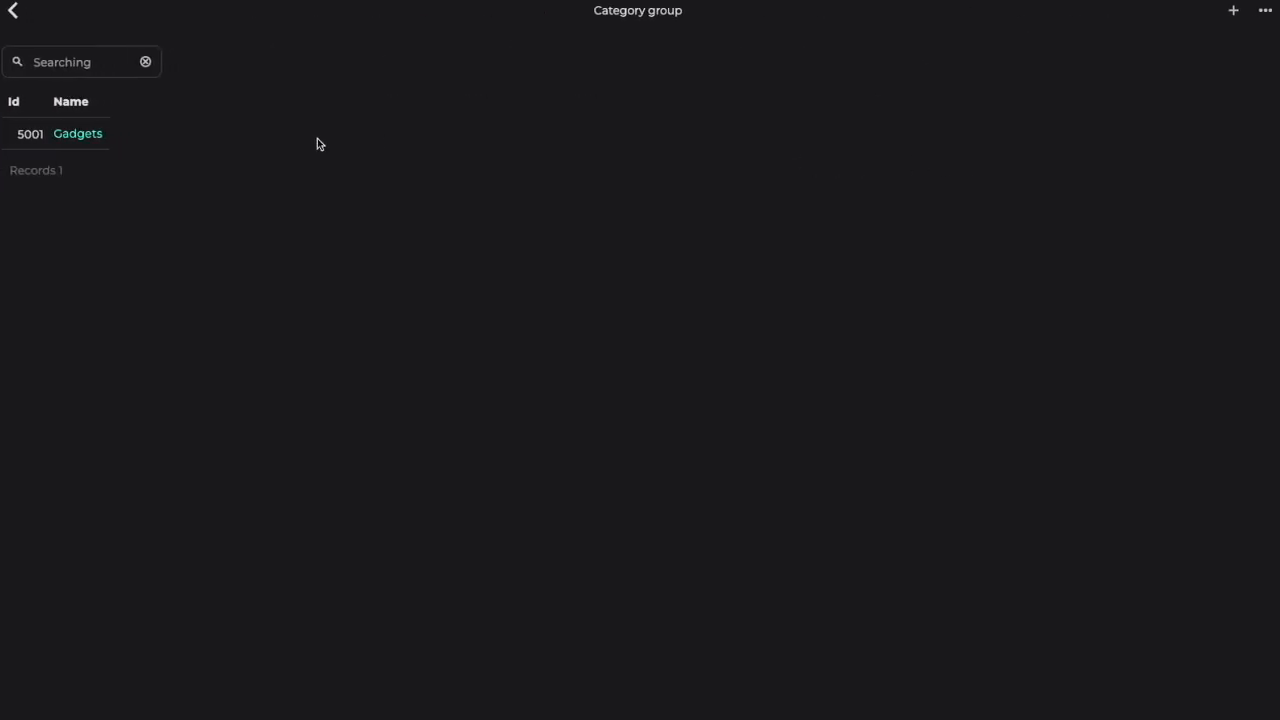
{"action": "left_click", "coordinate": [95, 144]}
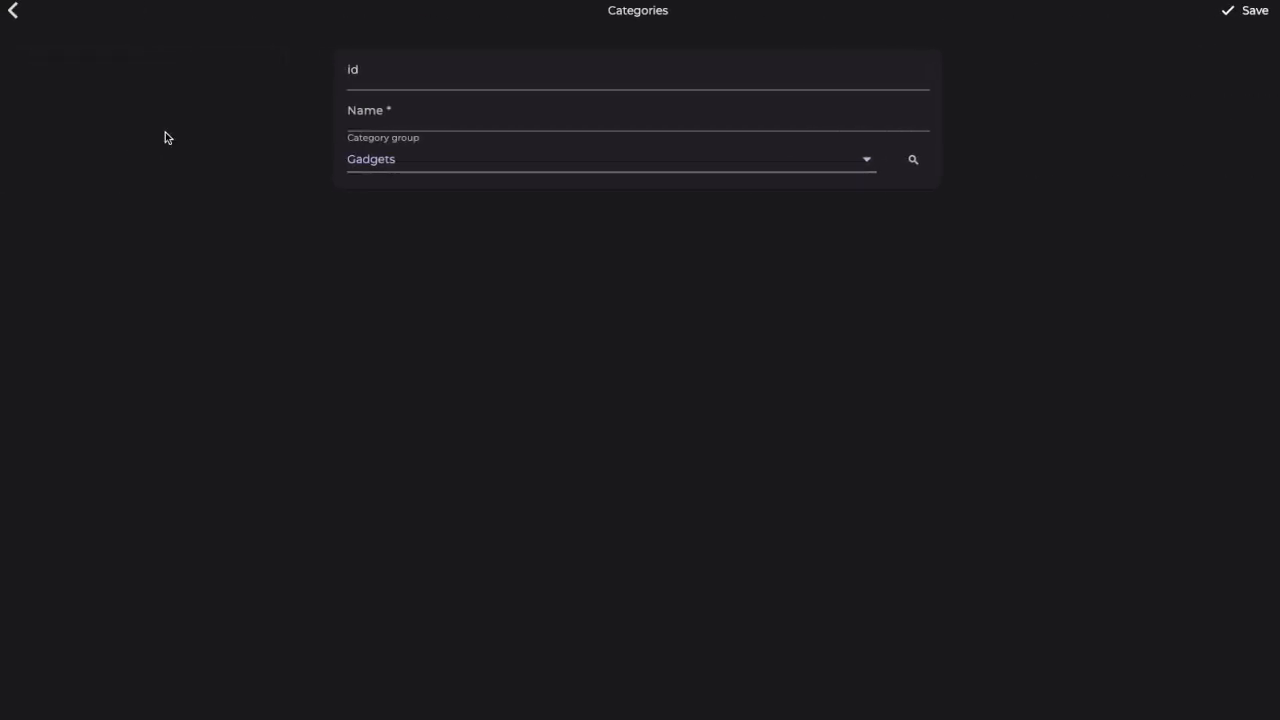
{"action": "left_click", "coordinate": [369, 116]}
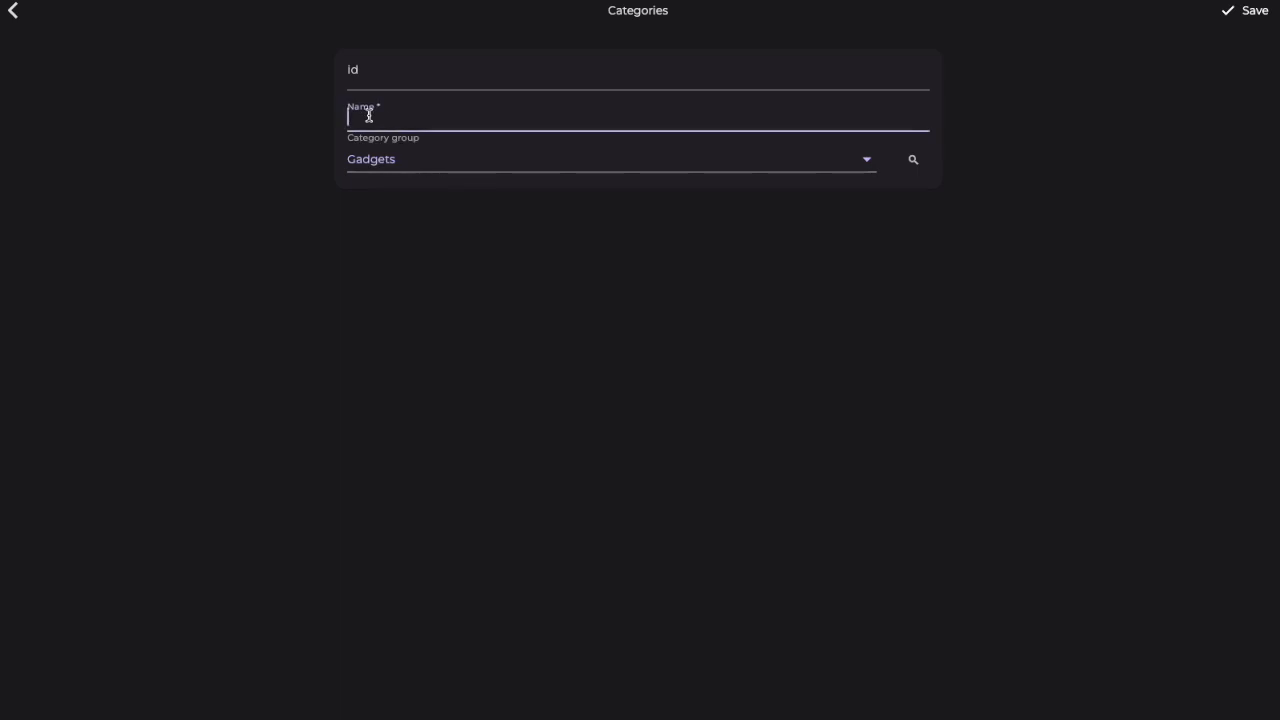
{"action": "type", "text": "Smartphones"}
{"action": "left_click", "coordinate": [1252, 12]}
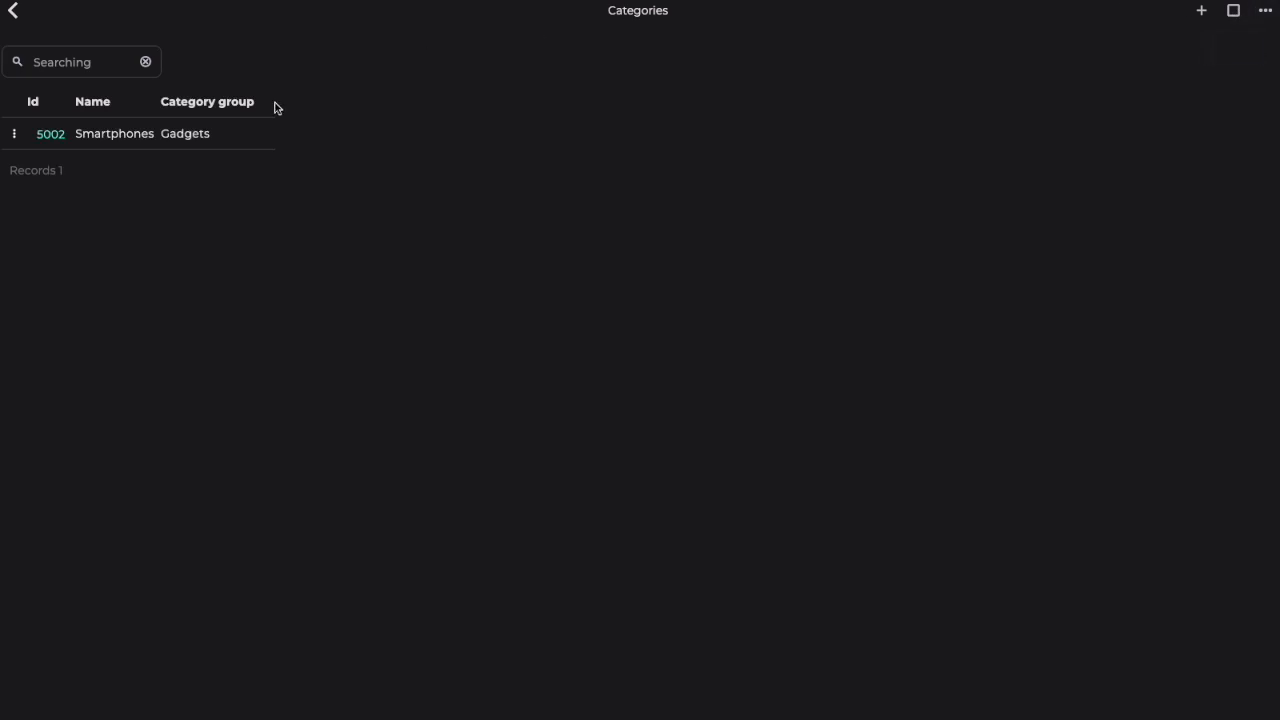
{"action": "left_click", "coordinate": [14, 12]}
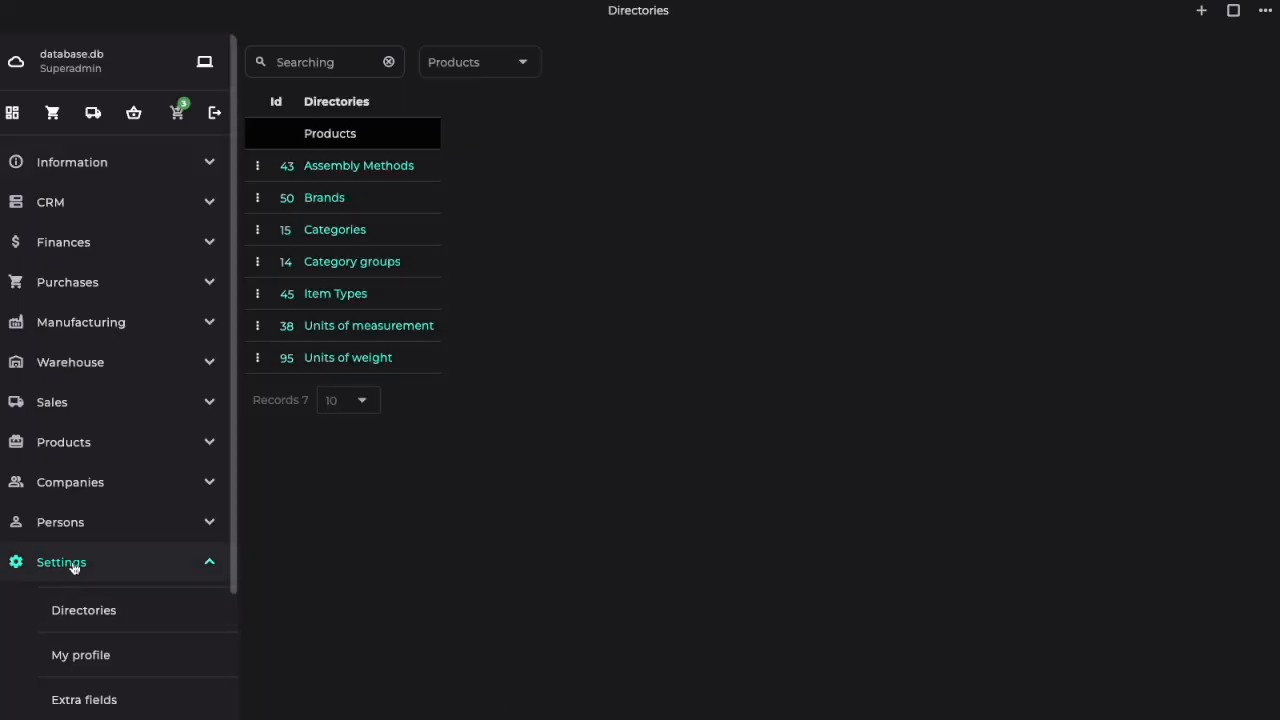
Step: Create a product in the Smartphones category with name iPhone 15 Pro Max, SKU i15 and bar code 1234
{"action": "left_click", "coordinate": [74, 563]}
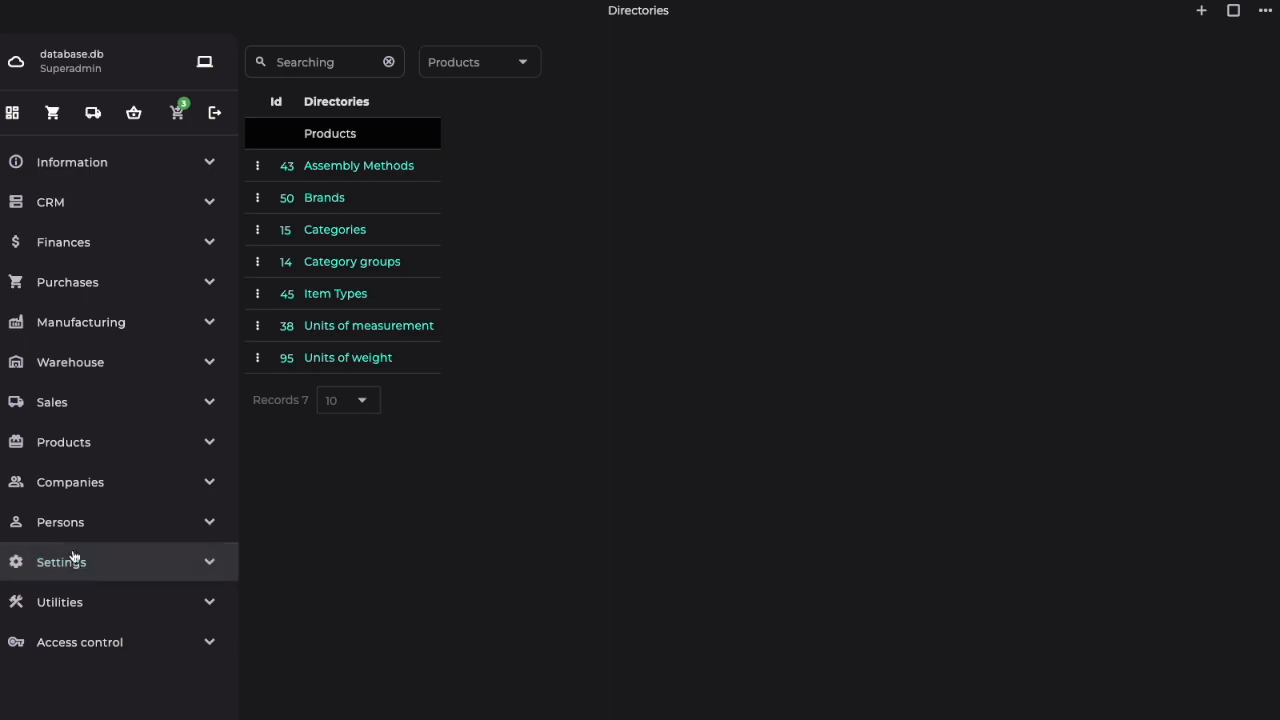
{"action": "left_click", "coordinate": [55, 446]}
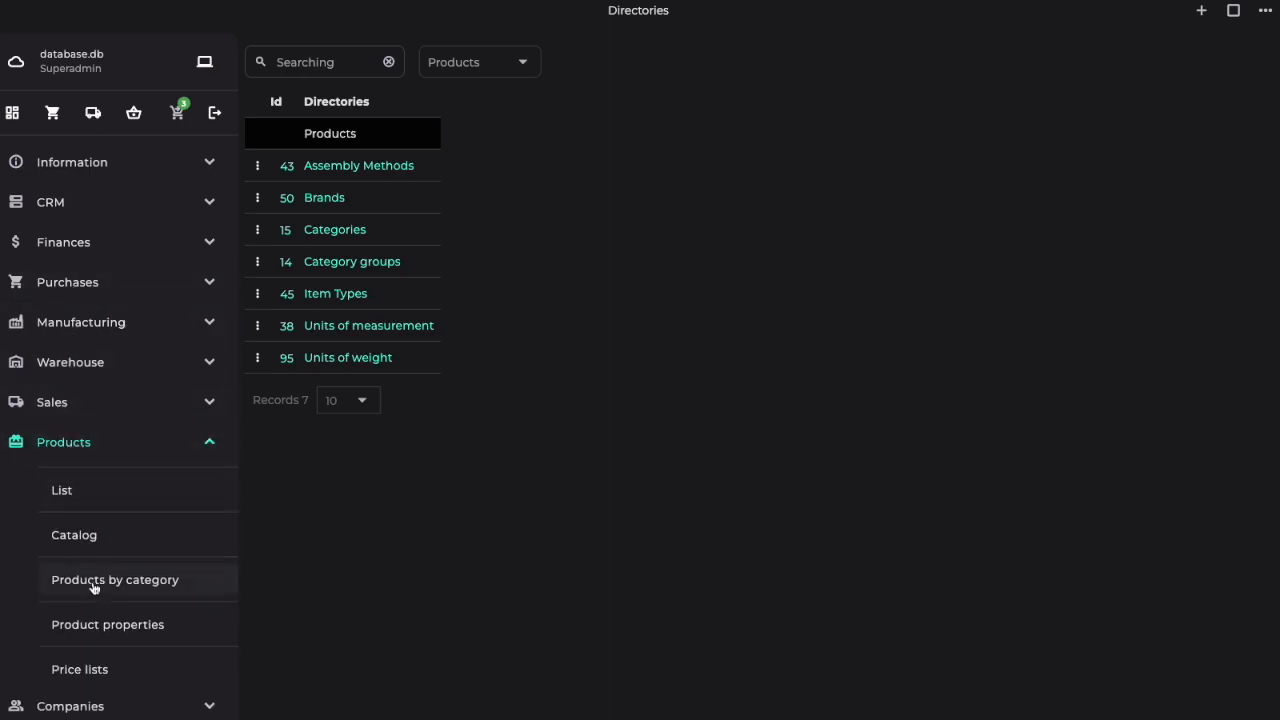
{"action": "left_click", "coordinate": [93, 584]}
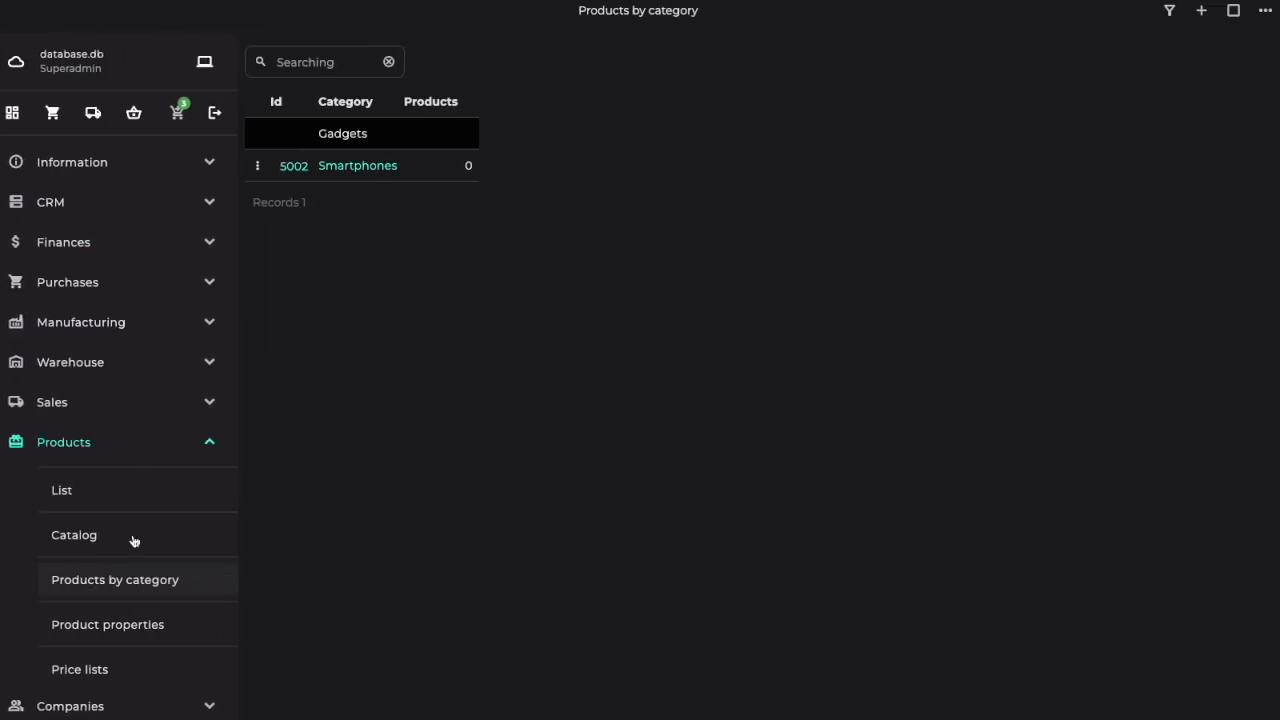
{"action": "left_click", "coordinate": [377, 167]}
{"action": "left_click", "coordinate": [1201, 11]}
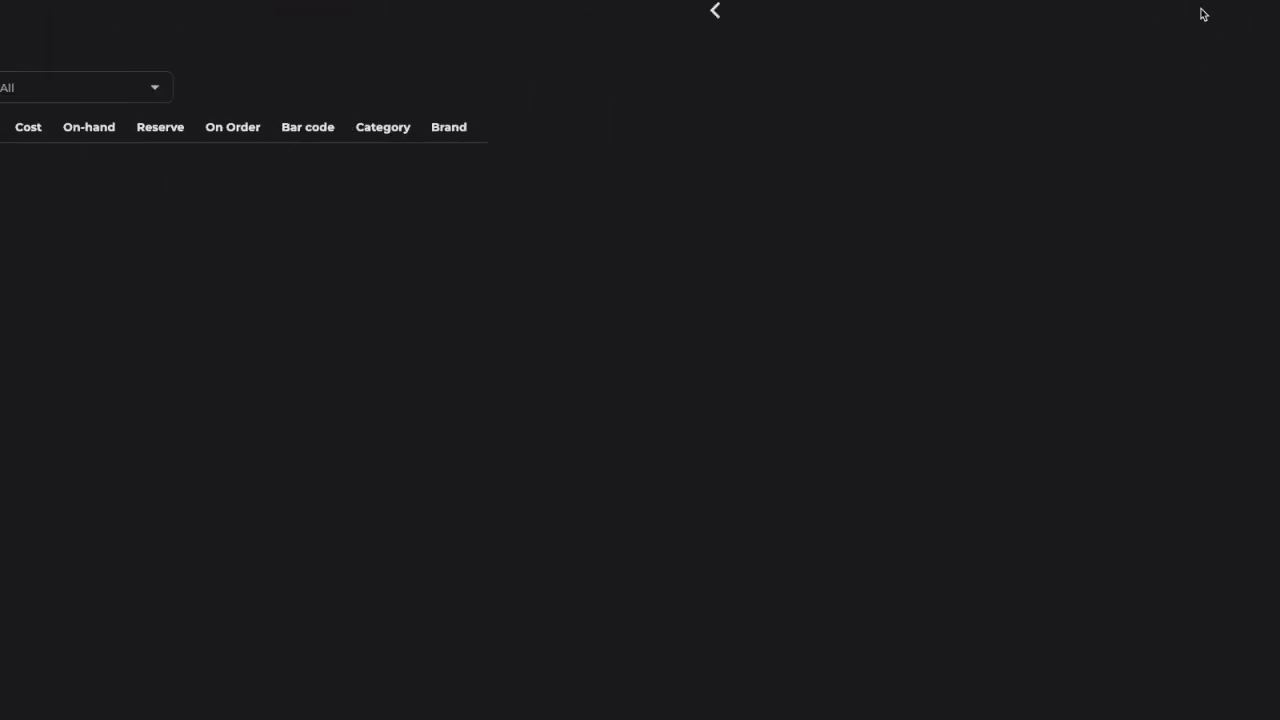
{"action": "left_click", "coordinate": [524, 159]}
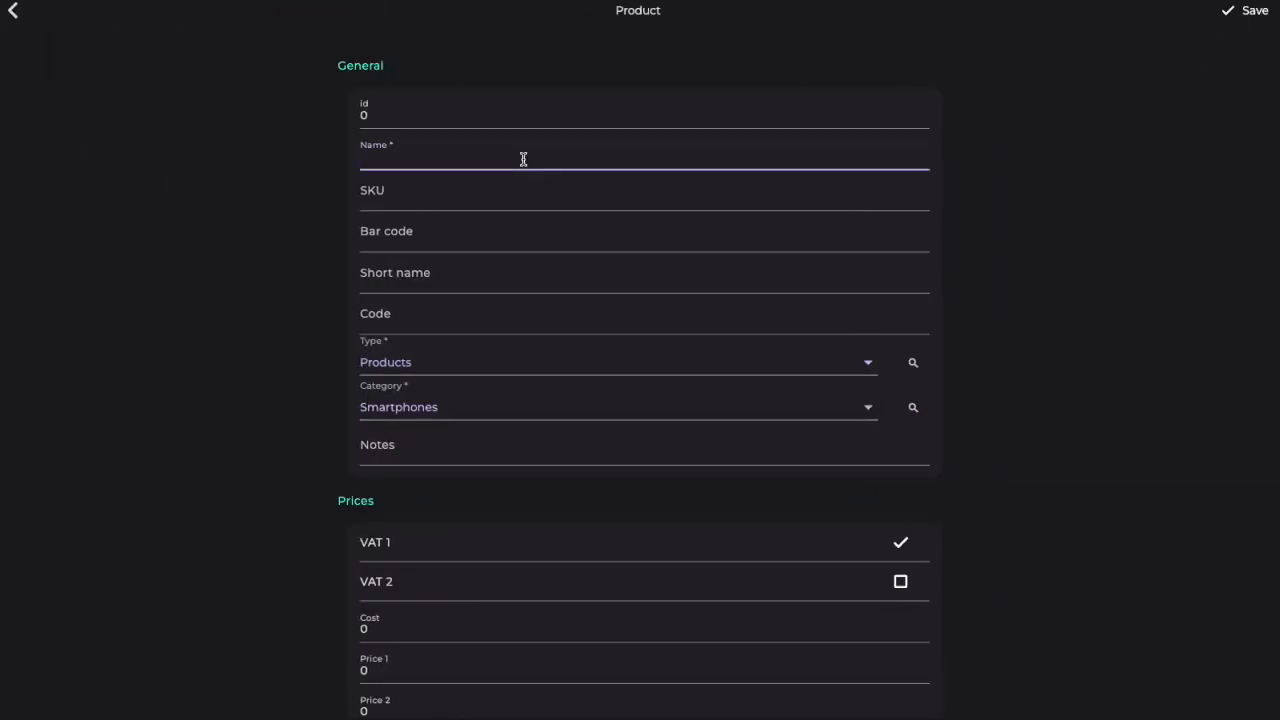
{"action": "type", "text": "iPhone 15 Pro Max"}
{"action": "key", "text": "Tab"}
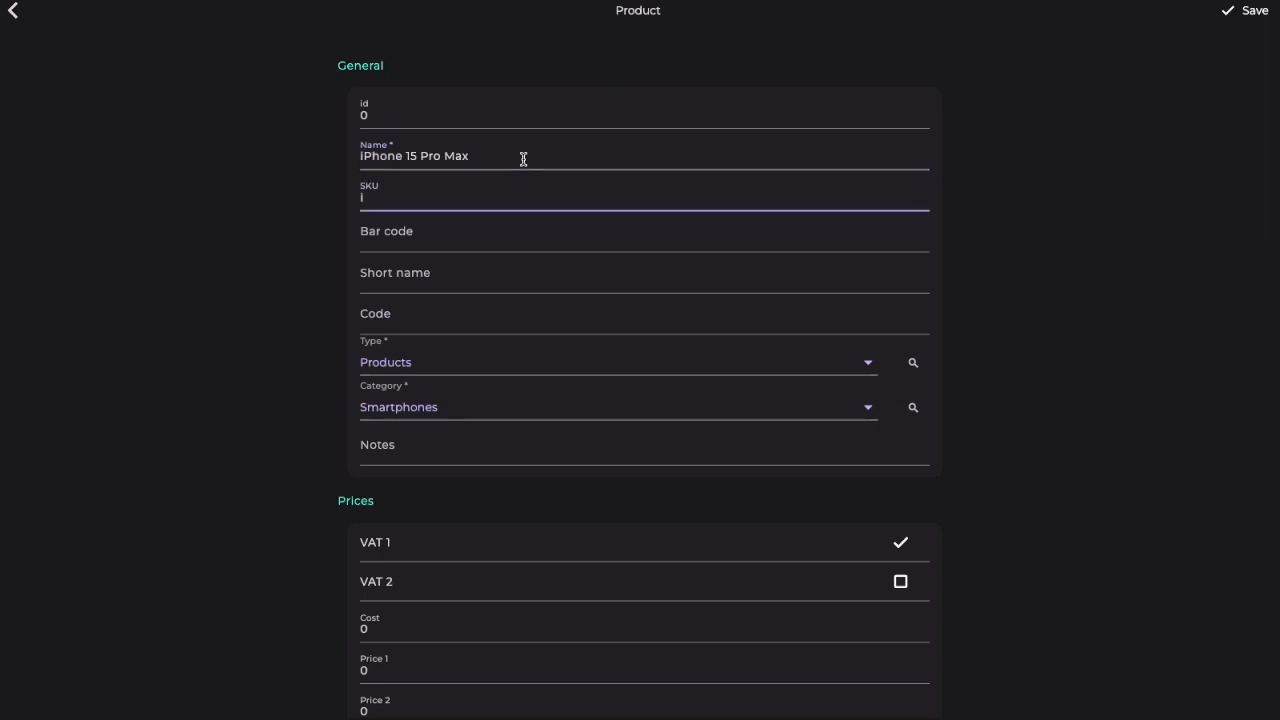
{"action": "type", "text": "i15"}
{"action": "left_click", "coordinate": [451, 240]}
{"action": "type", "text": "1234"}
Step: Set the product's cost to 100 and its Price 1 to 130
{"action": "scroll", "coordinate": [437, 407], "scroll_direction": "down", "scroll_amount": 2}
{"action": "left_click", "coordinate": [418, 452]}
{"action": "type", "text": "100"}
{"action": "left_click", "coordinate": [418, 493]}
{"action": "type", "text": "130"}
Step: Set the product's weight to 3, minimum stock to 5 and maximum stock to 12
{"action": "scroll", "coordinate": [418, 493], "scroll_direction": "down", "scroll_amount": 4}
{"action": "left_click", "coordinate": [417, 488]}
{"action": "type", "text": "3"}
{"action": "left_click", "coordinate": [406, 530]}
{"action": "type", "text": "5"}
{"action": "left_click", "coordinate": [404, 571]}
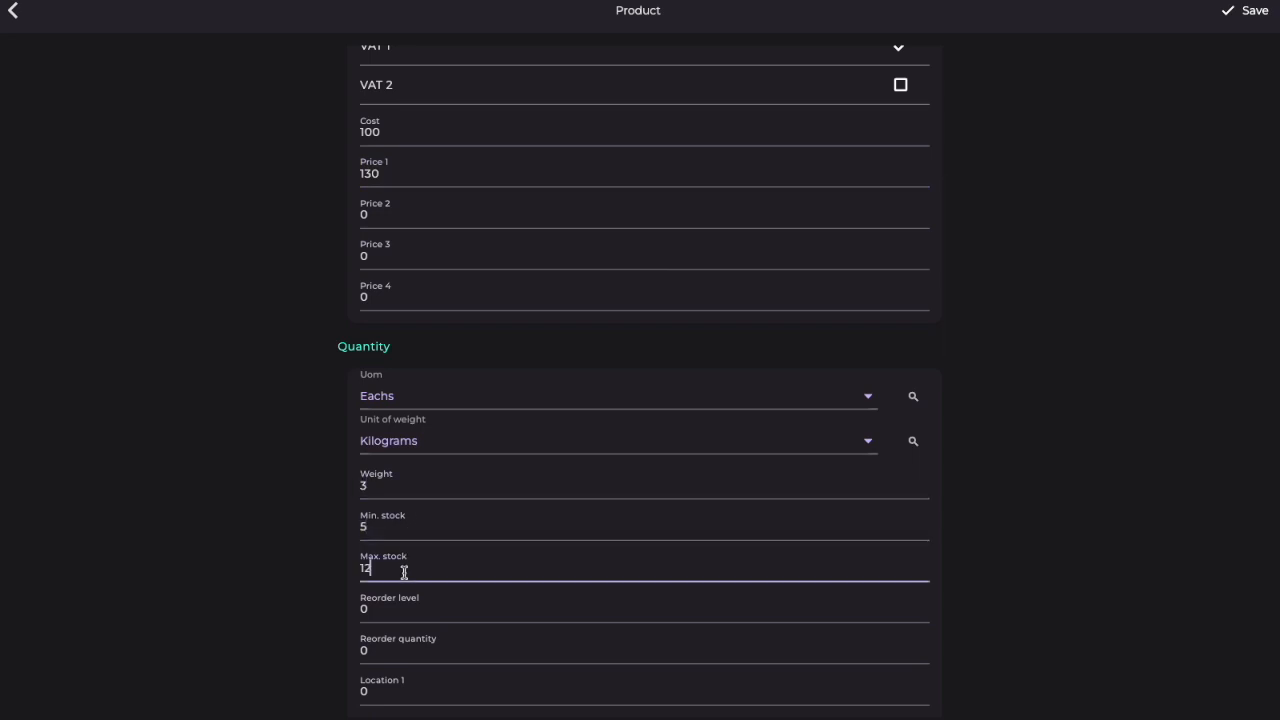
Step: Create a supplier organization named Apple from the product's supplier lookup and assign it to the product
{"action": "scroll", "coordinate": [404, 571], "scroll_direction": "down", "scroll_amount": 10}
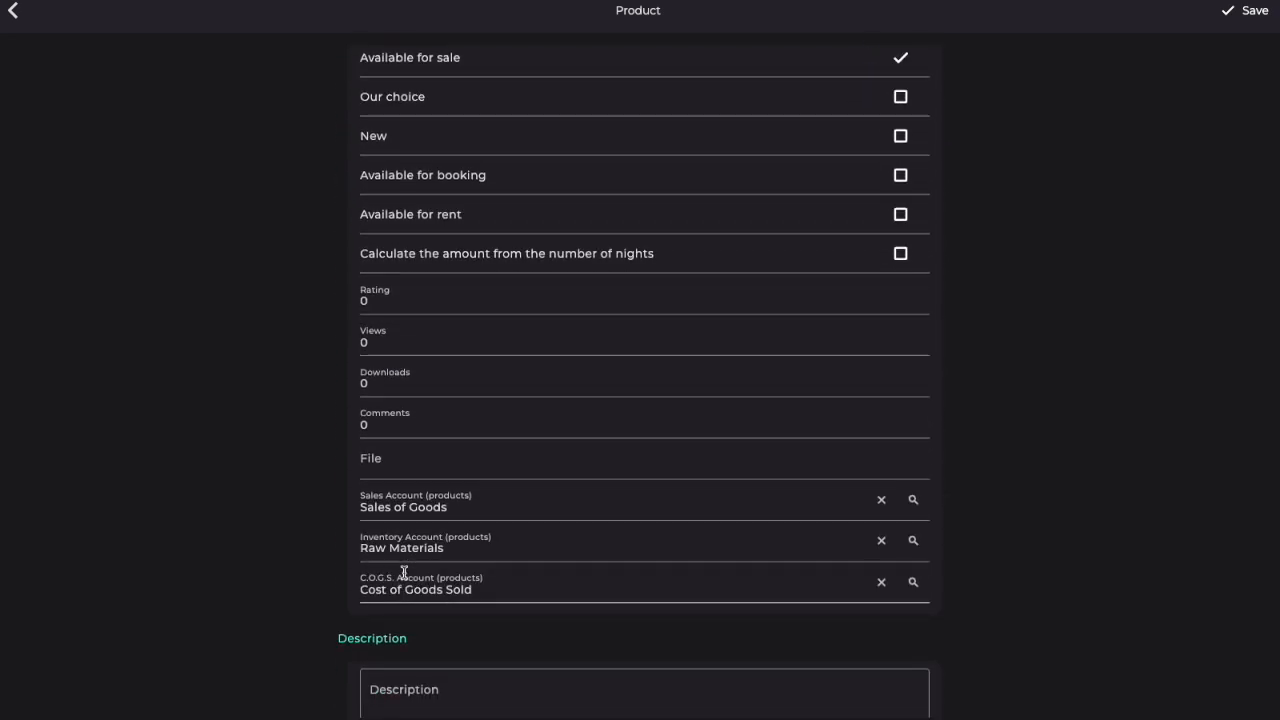
{"action": "scroll", "coordinate": [400, 571], "scroll_direction": "up", "scroll_amount": 5}
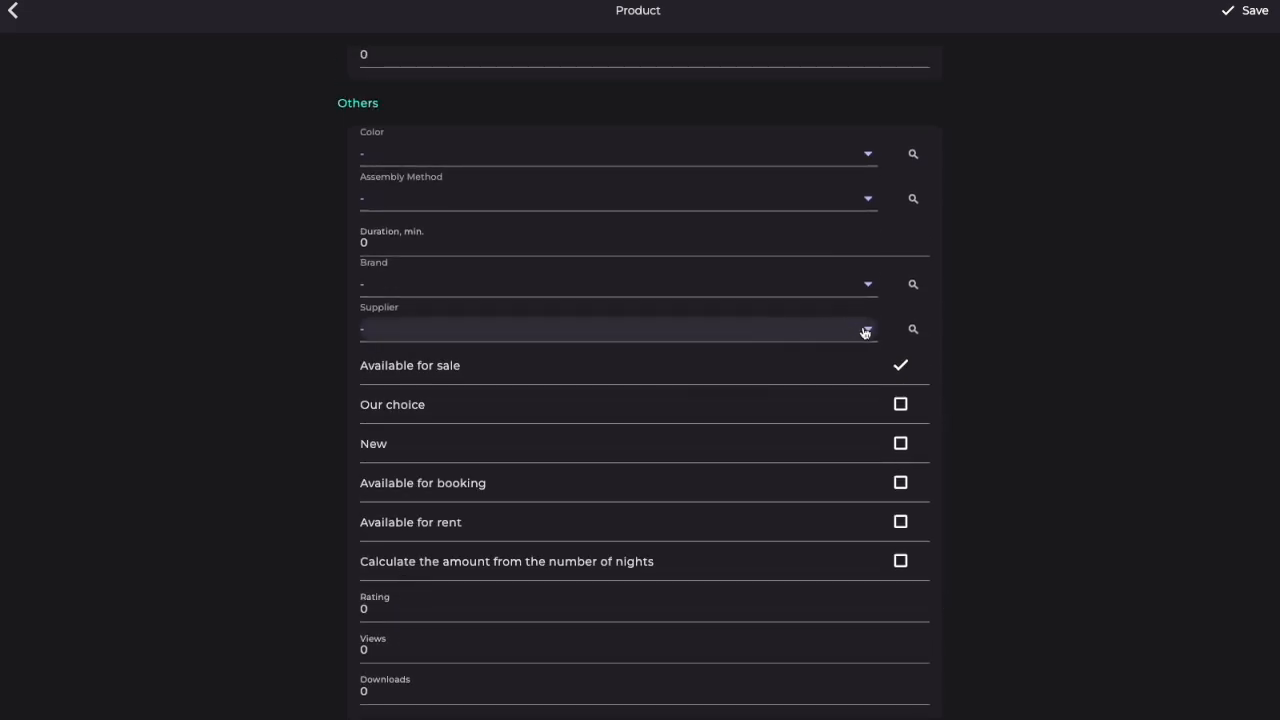
{"action": "left_click", "coordinate": [913, 329]}
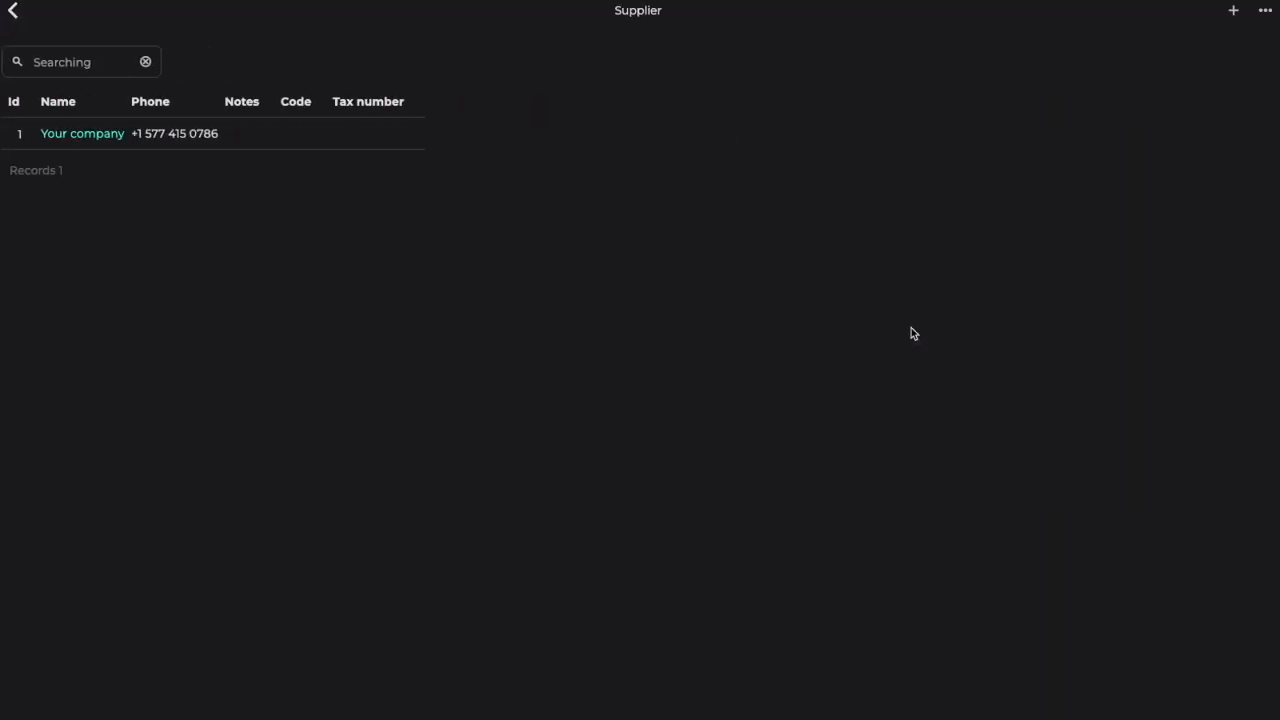
{"action": "left_click", "coordinate": [1237, 11]}
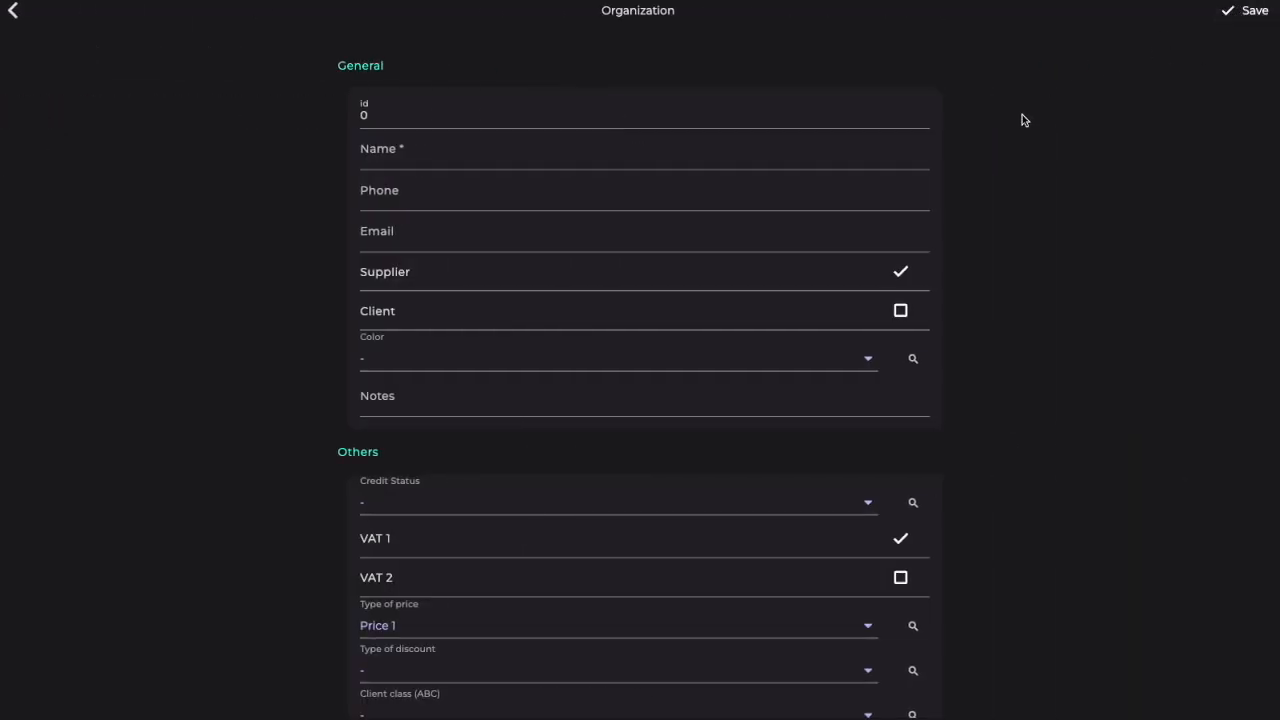
{"action": "left_click", "coordinate": [491, 161]}
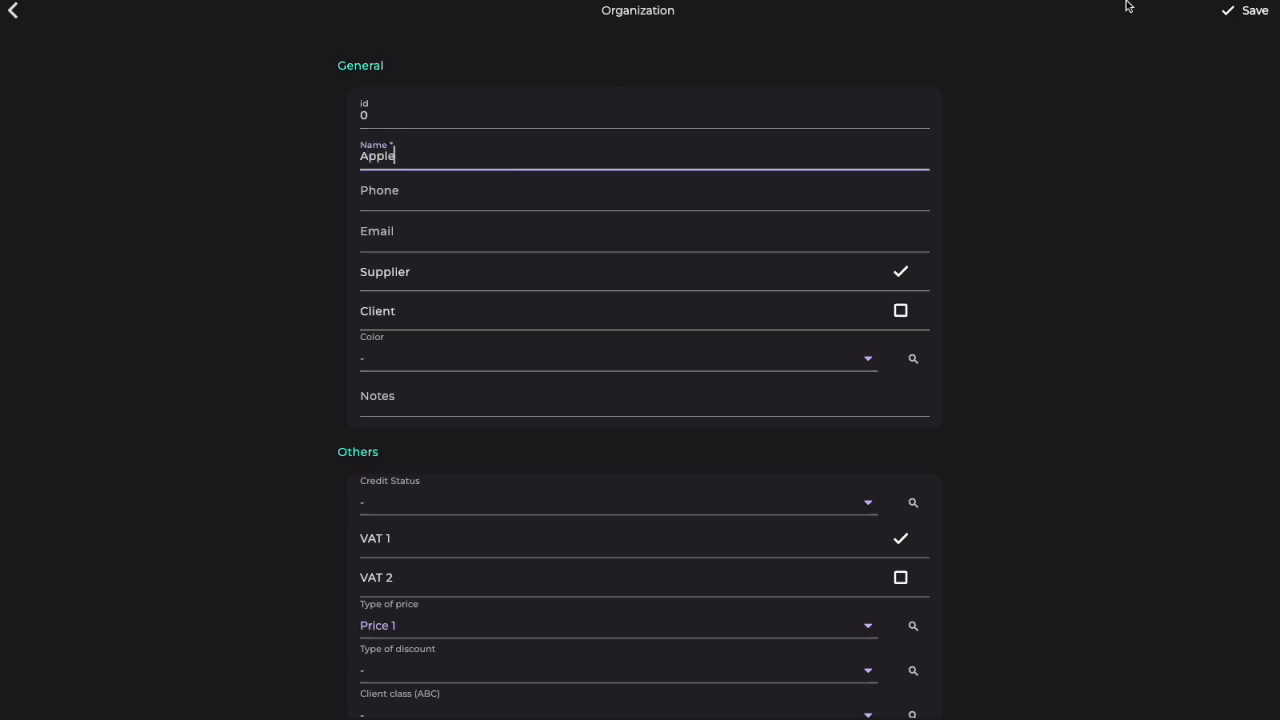
{"action": "left_click", "coordinate": [1254, 12]}
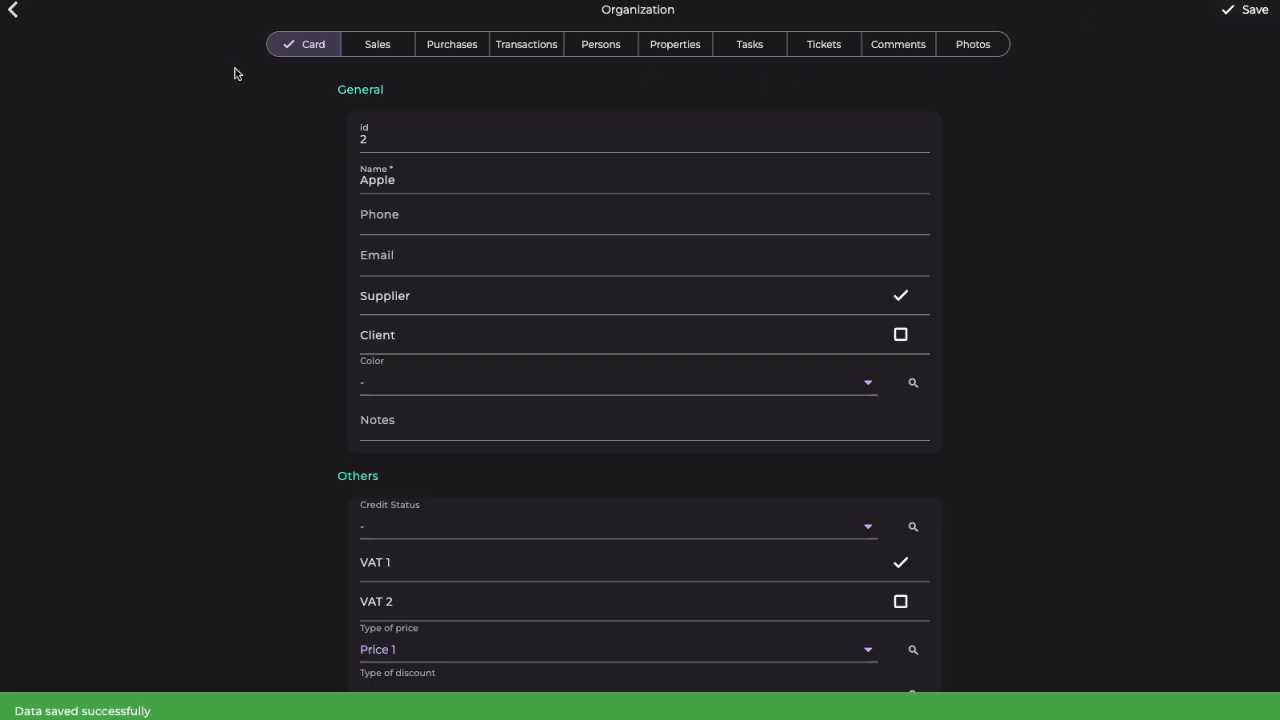
{"action": "left_click", "coordinate": [12, 11]}
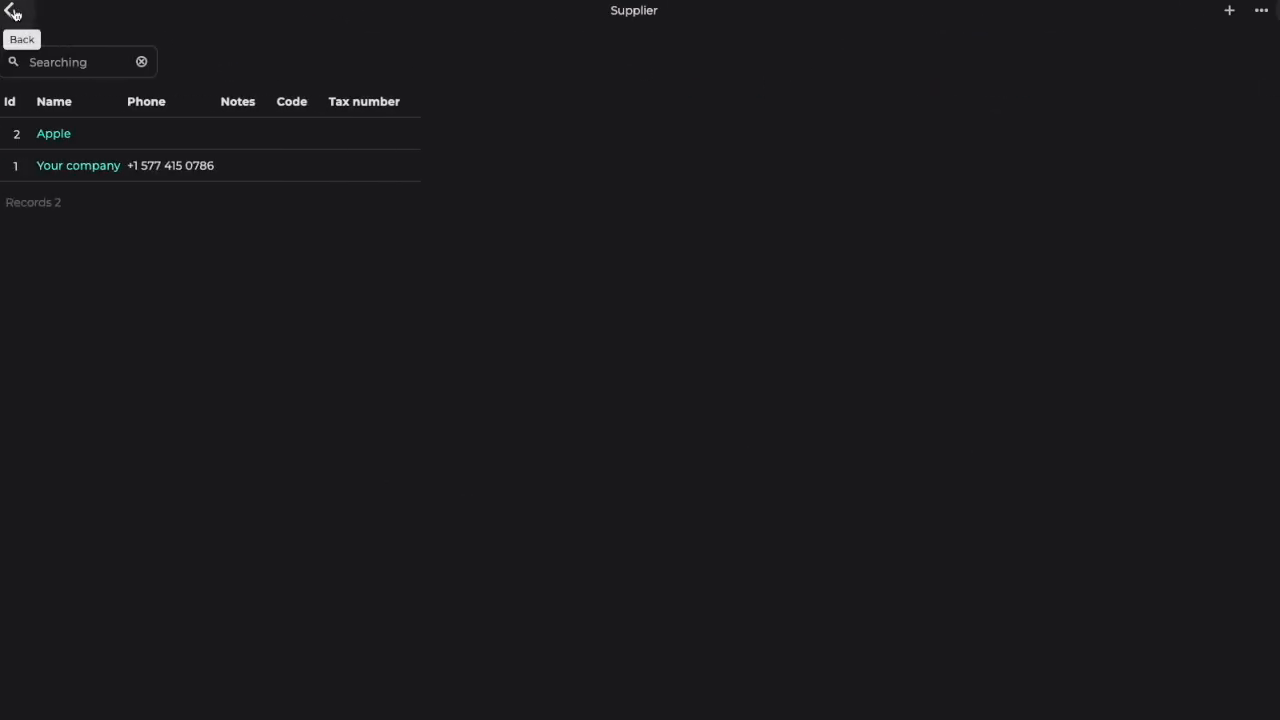
{"action": "left_click", "coordinate": [58, 134]}
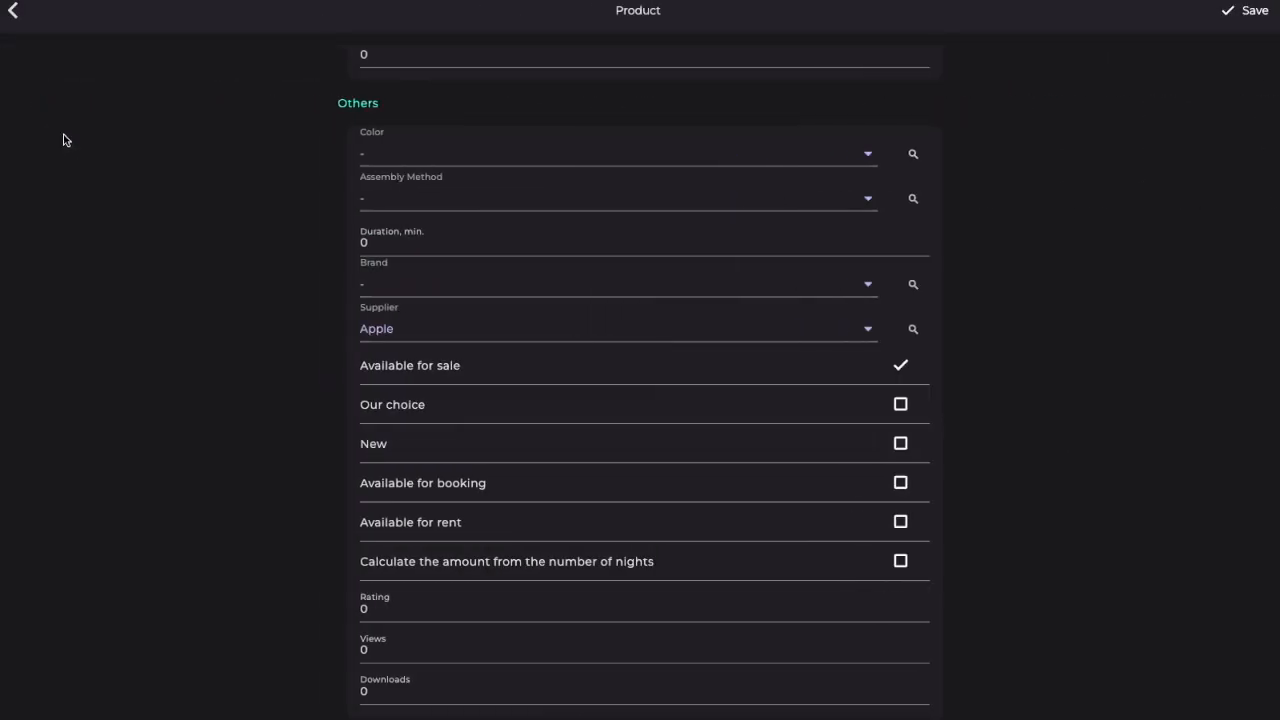
Step: Save the iPhone 15 Pro Max product and leave its product pages
{"action": "left_click", "coordinate": [1254, 12]}
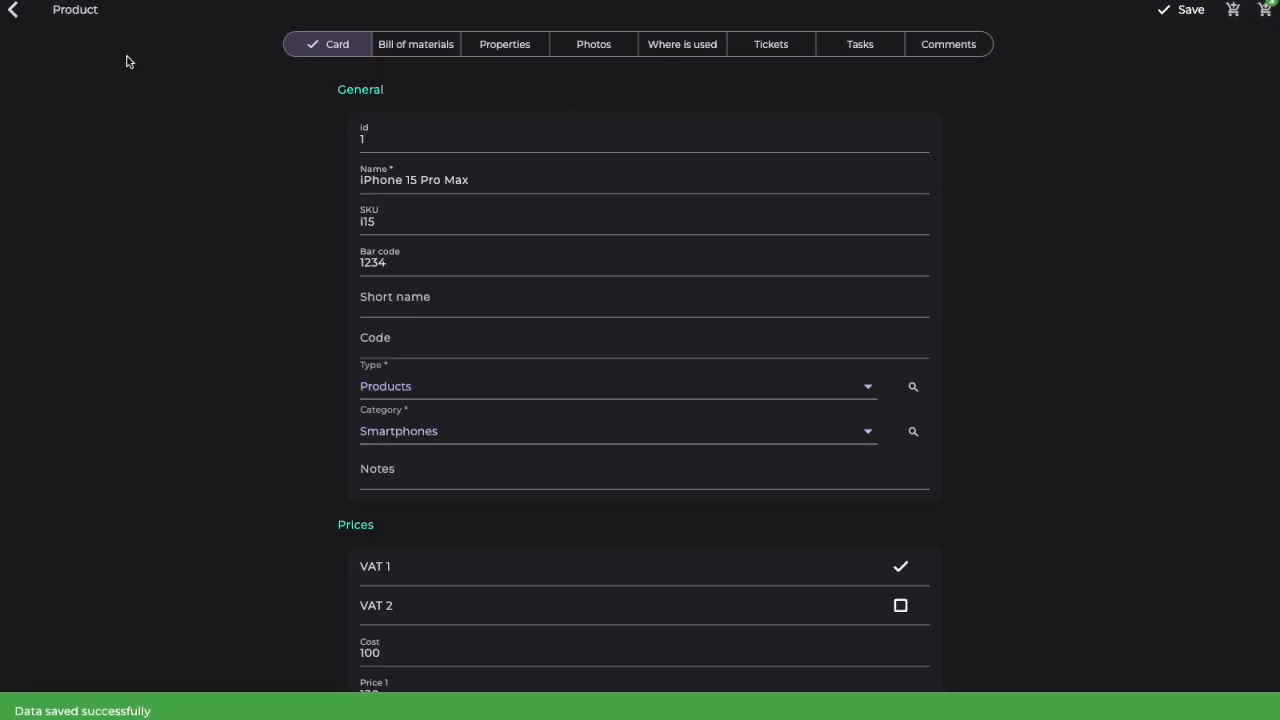
{"action": "left_click", "coordinate": [14, 13]}
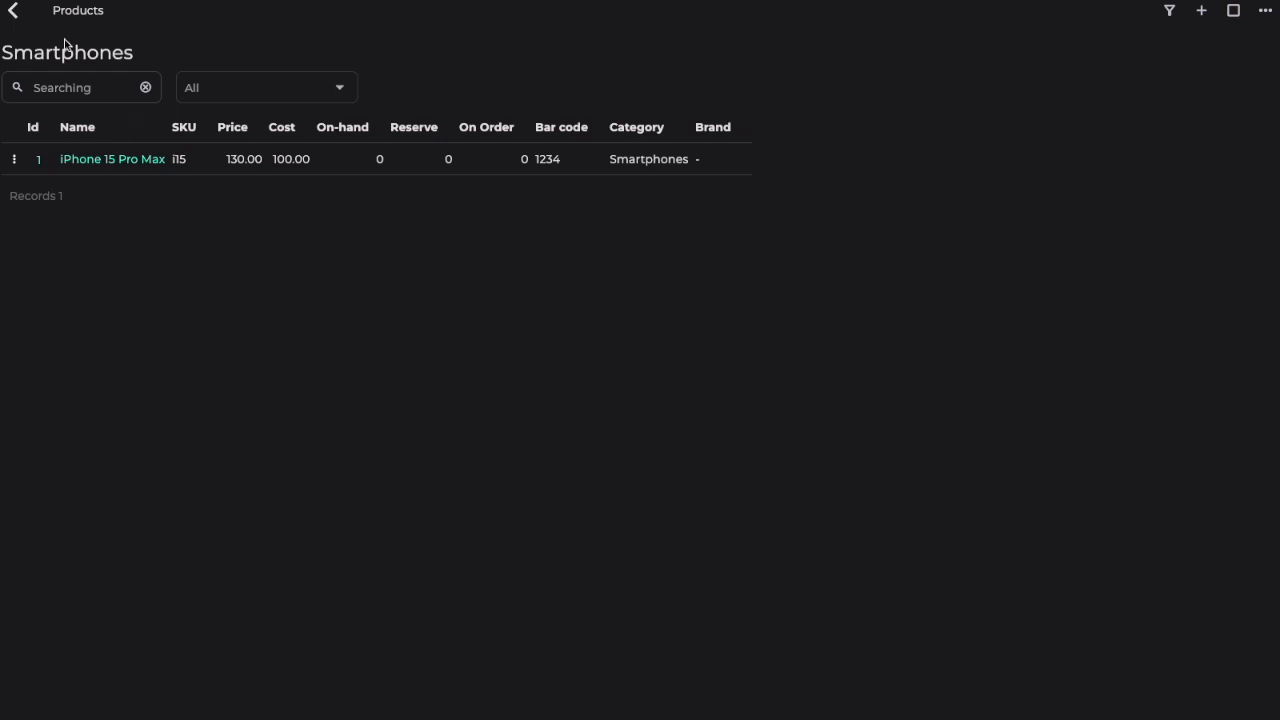
{"action": "left_click", "coordinate": [14, 12]}
Step: Add a client organization named Galaxy to the companies, save it and return to the clients list
{"action": "left_click", "coordinate": [64, 447]}
{"action": "left_click", "coordinate": [84, 486]}
{"action": "left_click", "coordinate": [86, 619]}
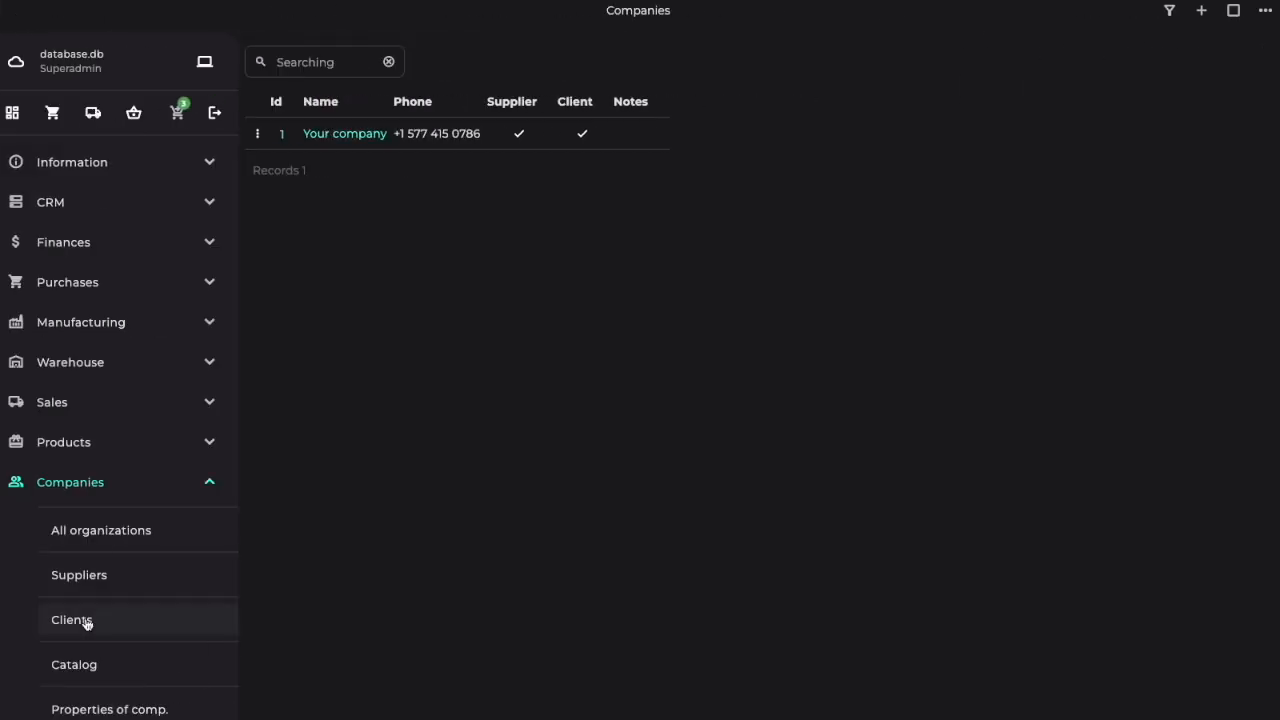
{"action": "left_click", "coordinate": [1201, 15]}
{"action": "left_click", "coordinate": [664, 152]}
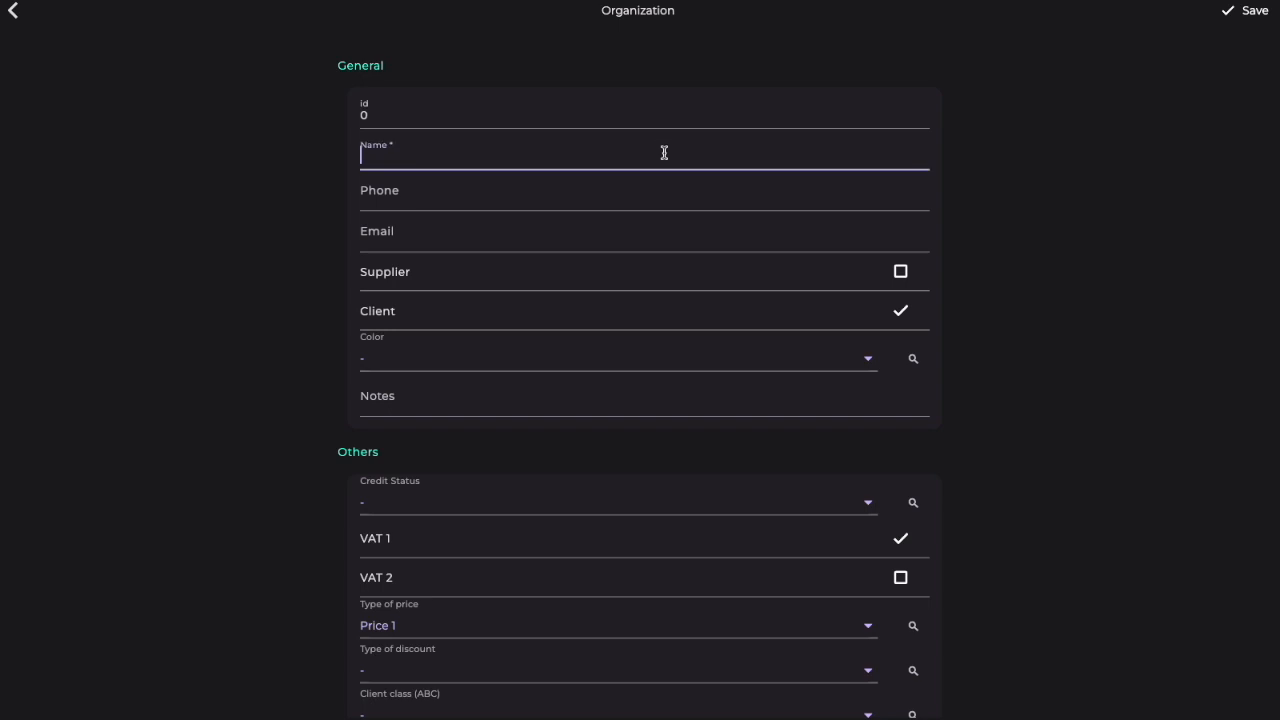
{"action": "type", "text": "Galaxy"}
{"action": "left_click", "coordinate": [1250, 11]}
{"action": "left_click", "coordinate": [14, 12]}
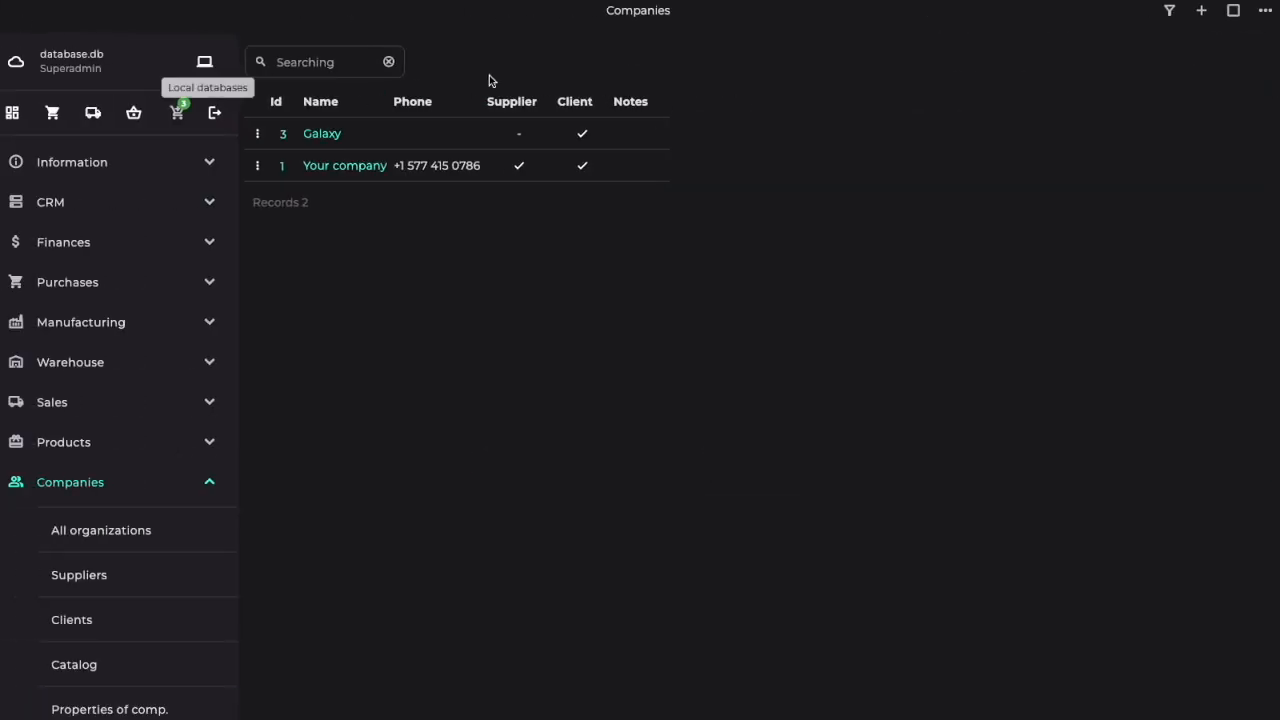
Step: View the CSV import files available for companies and return to the list
{"action": "left_click", "coordinate": [1266, 18]}
{"action": "left_click", "coordinate": [1160, 215]}
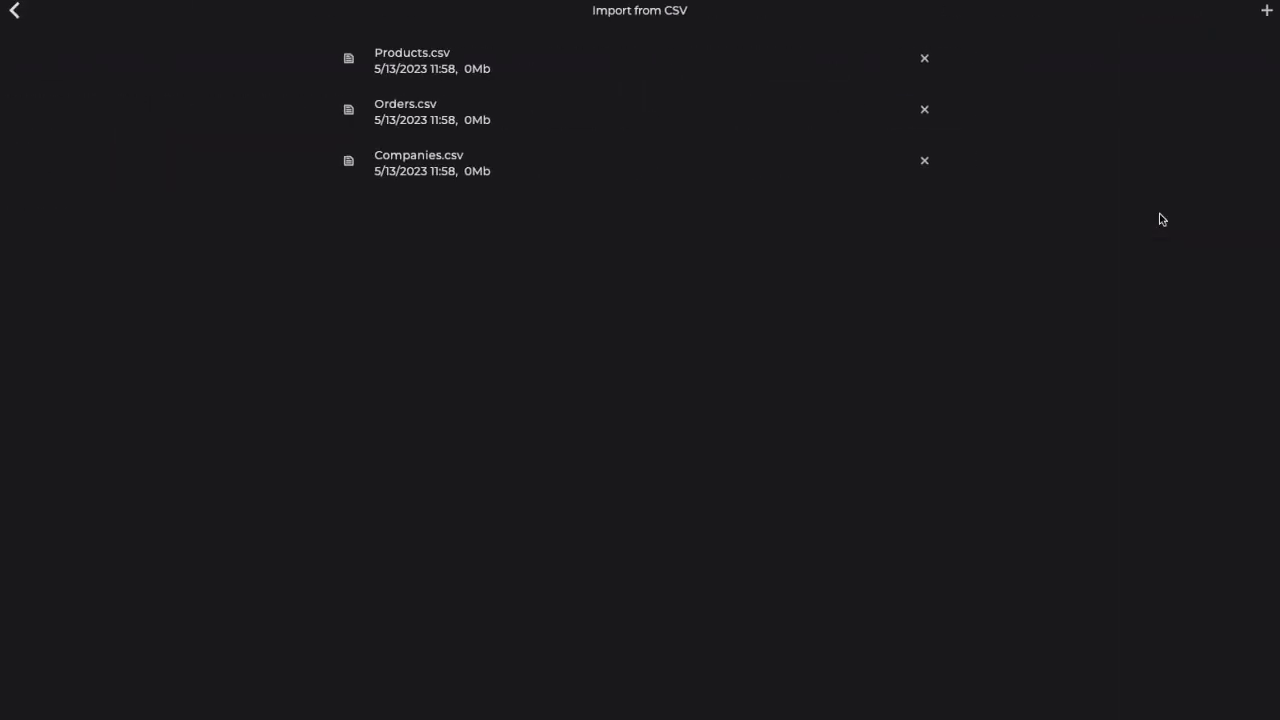
{"action": "left_click", "coordinate": [13, 14]}
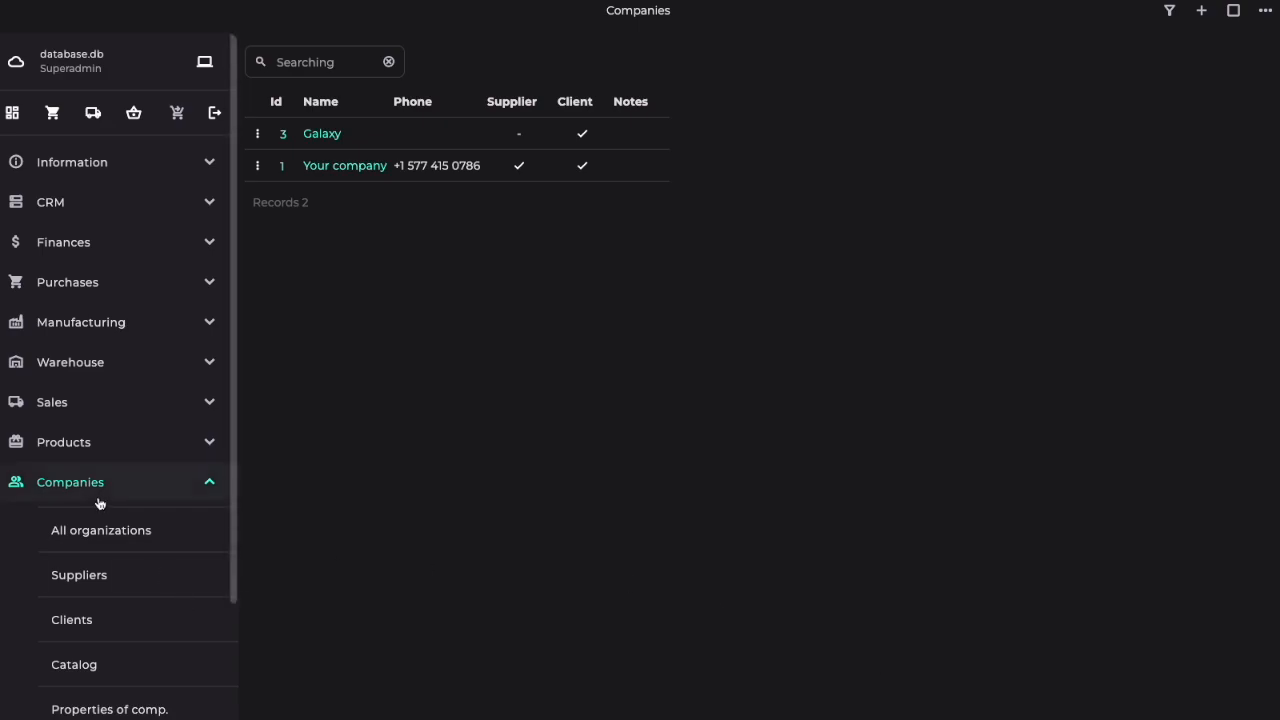
Step: Add a new person with the last name and first name filled in, and save the record
{"action": "left_click", "coordinate": [96, 488]}
{"action": "left_click", "coordinate": [76, 522]}
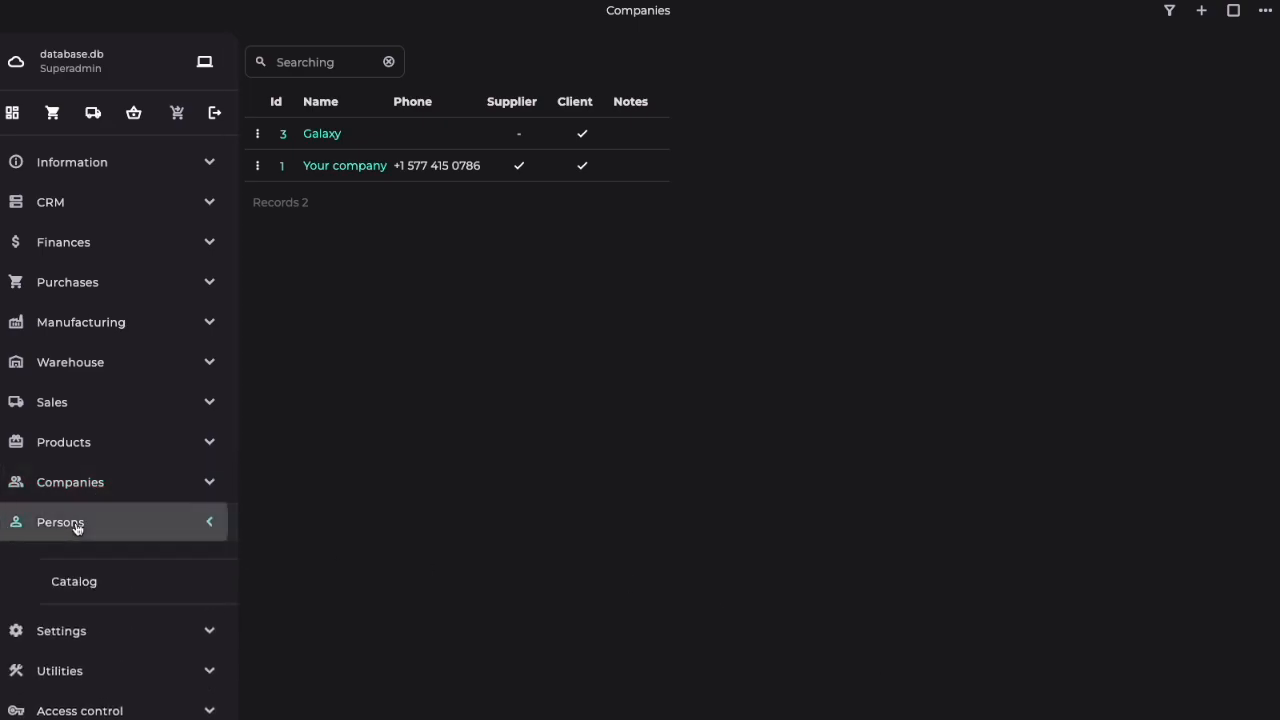
{"action": "left_click", "coordinate": [64, 571]}
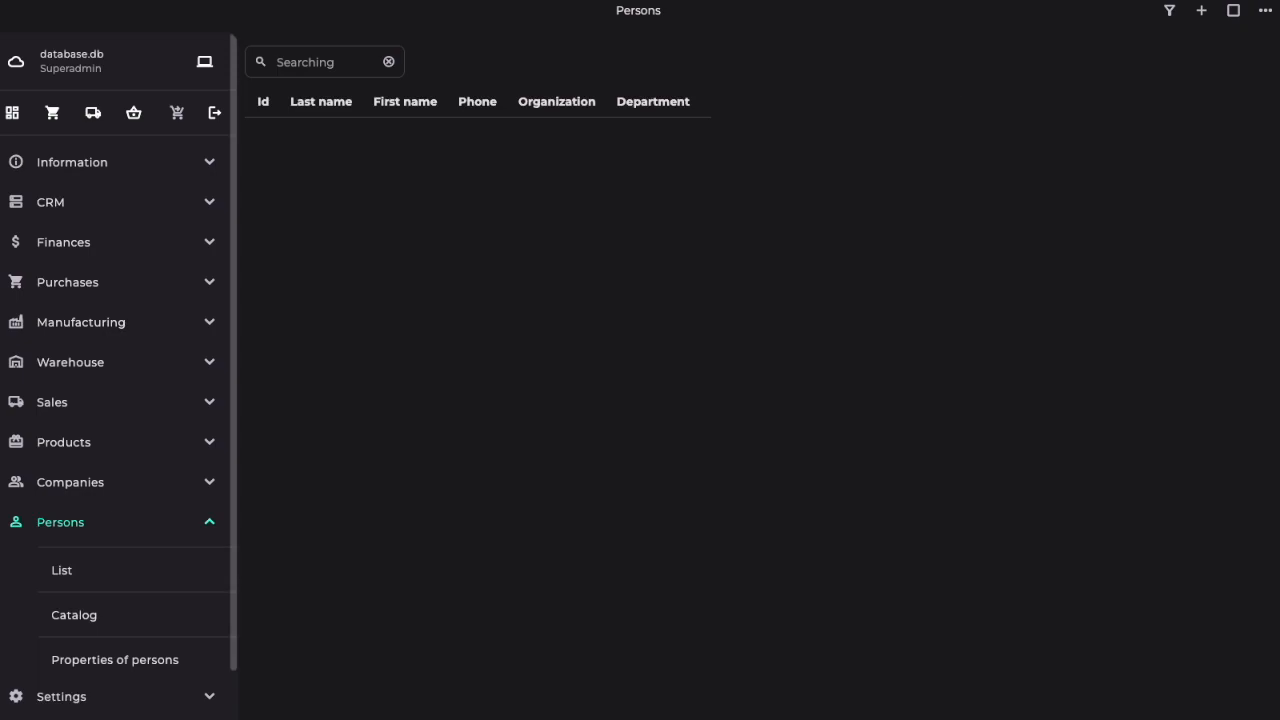
{"action": "left_click", "coordinate": [1200, 12]}
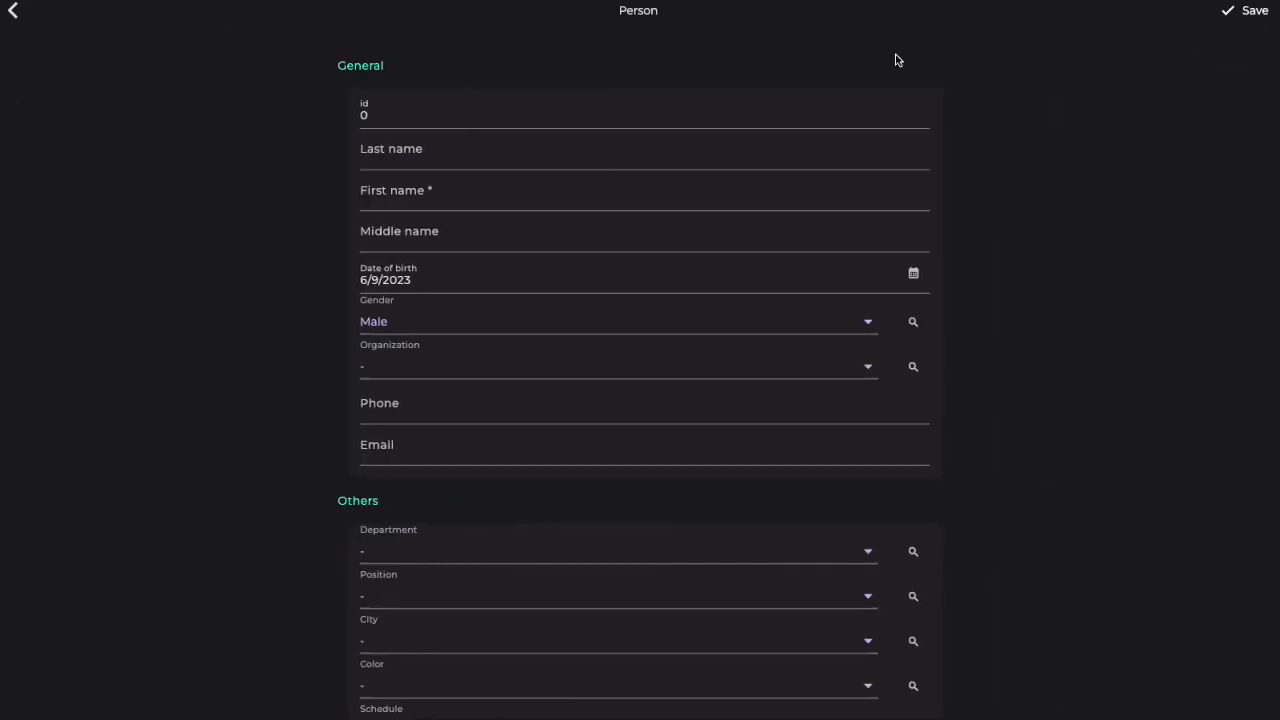
{"action": "left_click", "coordinate": [530, 156]}
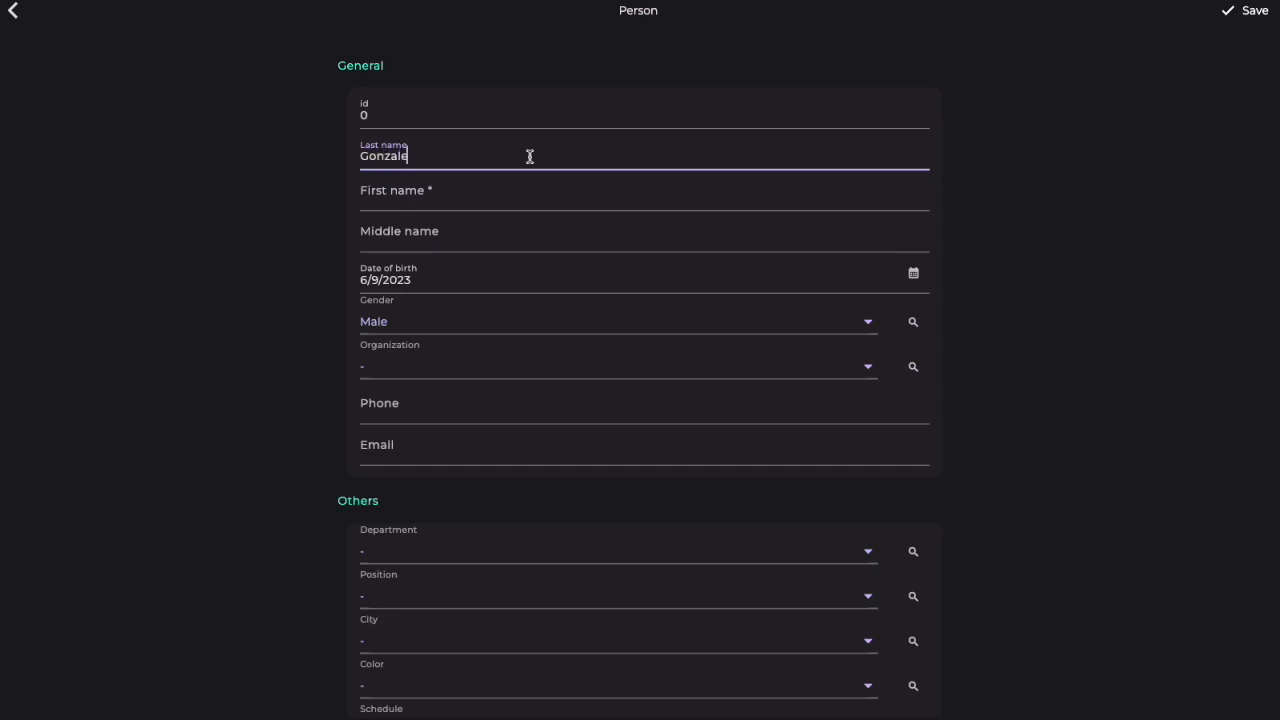
{"action": "left_click", "coordinate": [504, 196]}
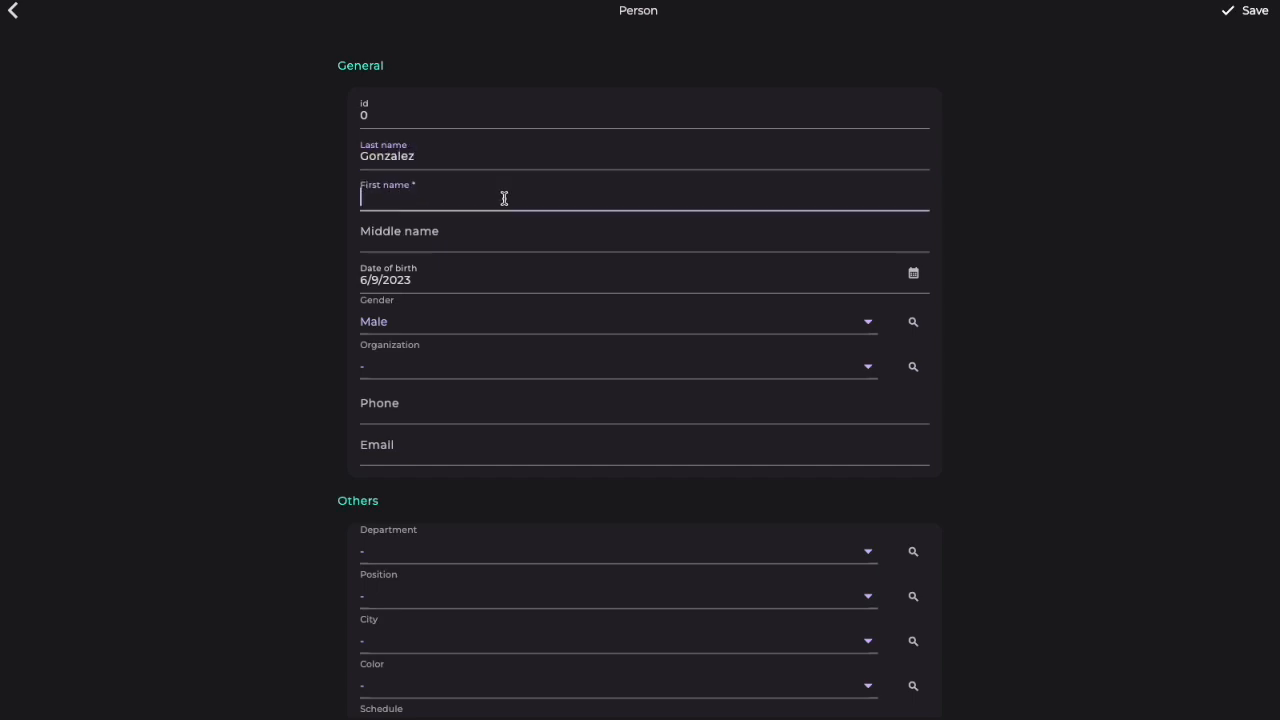
{"action": "type", "text": "Michael"}
{"action": "left_click", "coordinate": [1251, 11]}
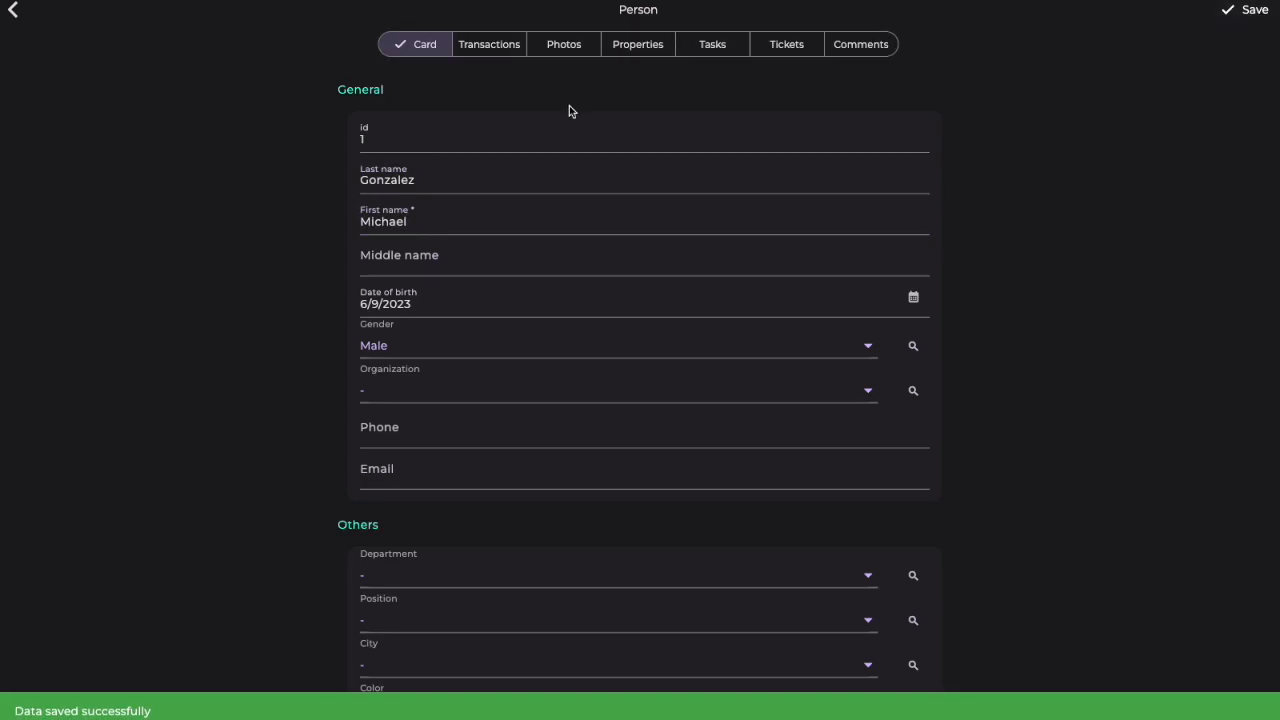
Step: Add an Investment transaction for the new person with organization Your company and a total of 10000, and save it
{"action": "left_click", "coordinate": [500, 48]}
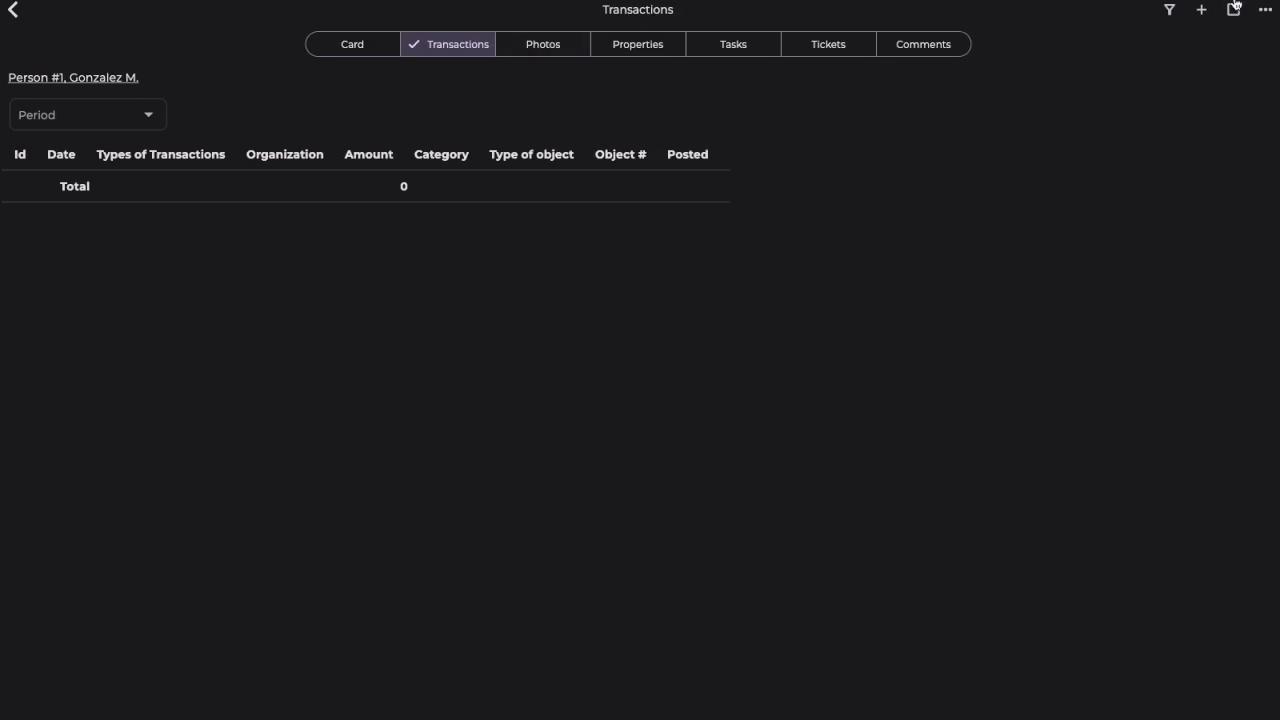
{"action": "left_click", "coordinate": [1200, 8]}
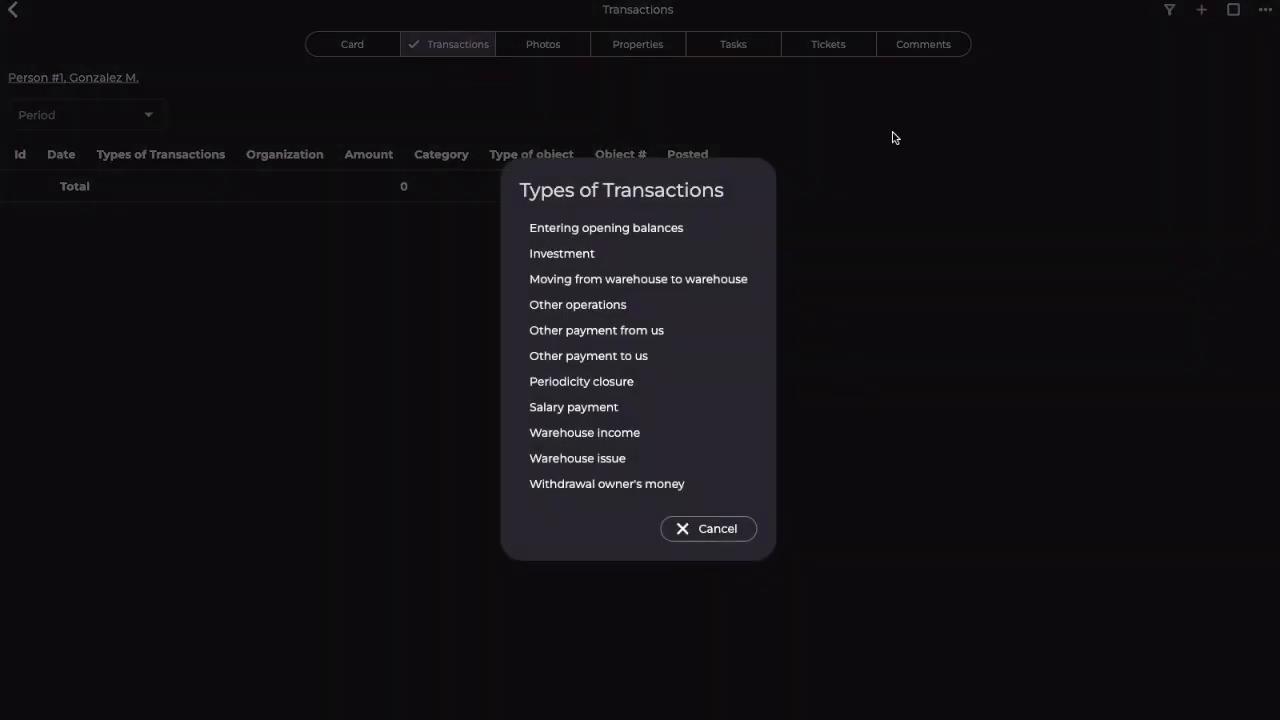
{"action": "left_click", "coordinate": [580, 256]}
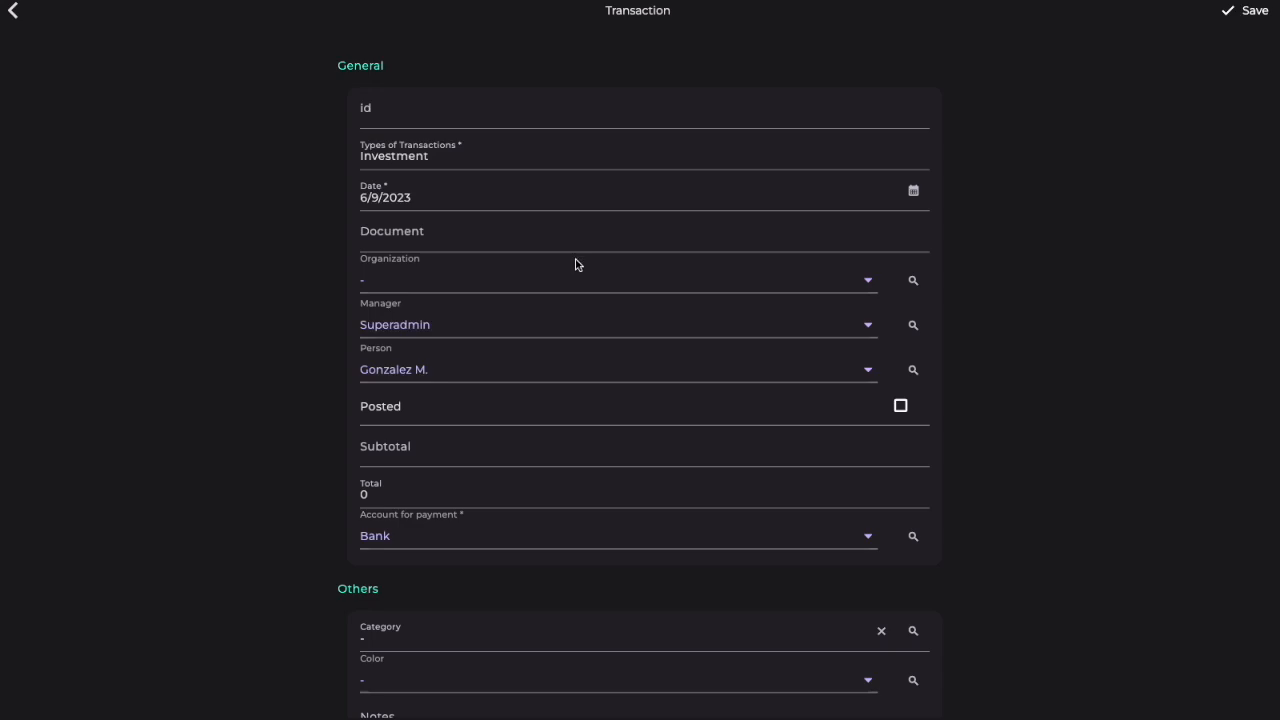
{"action": "left_click", "coordinate": [576, 283]}
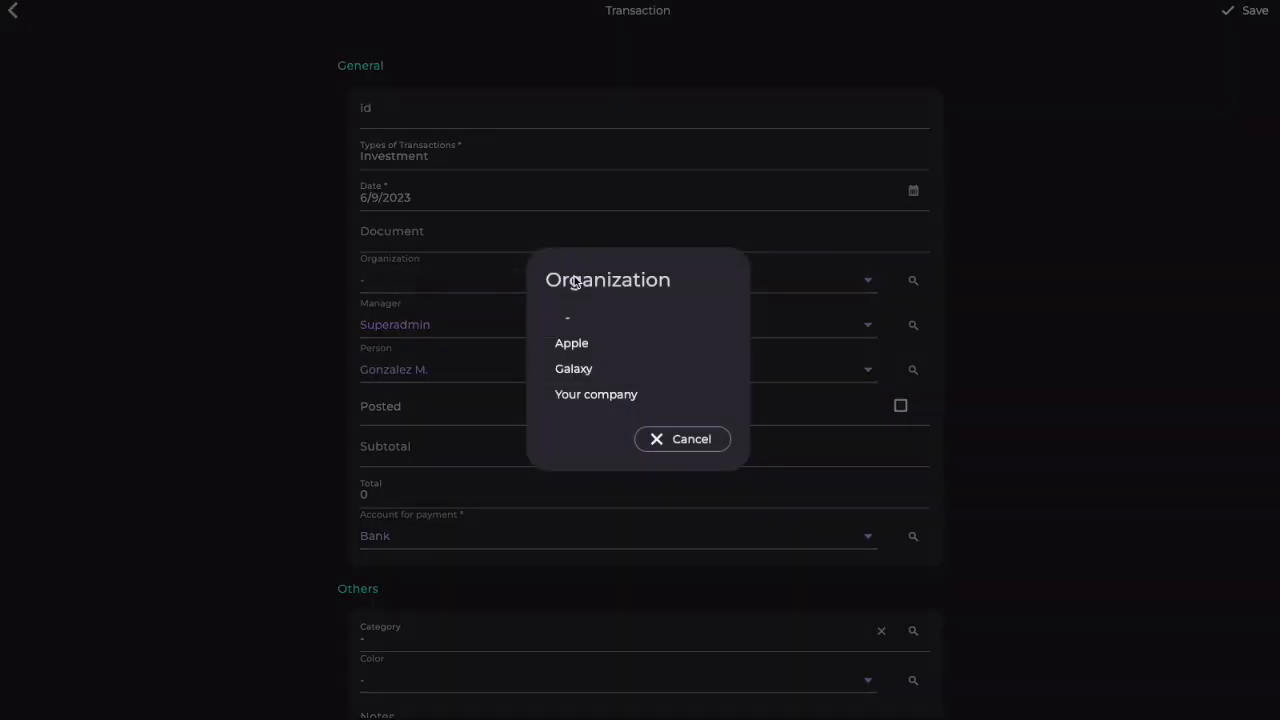
{"action": "left_click", "coordinate": [570, 394]}
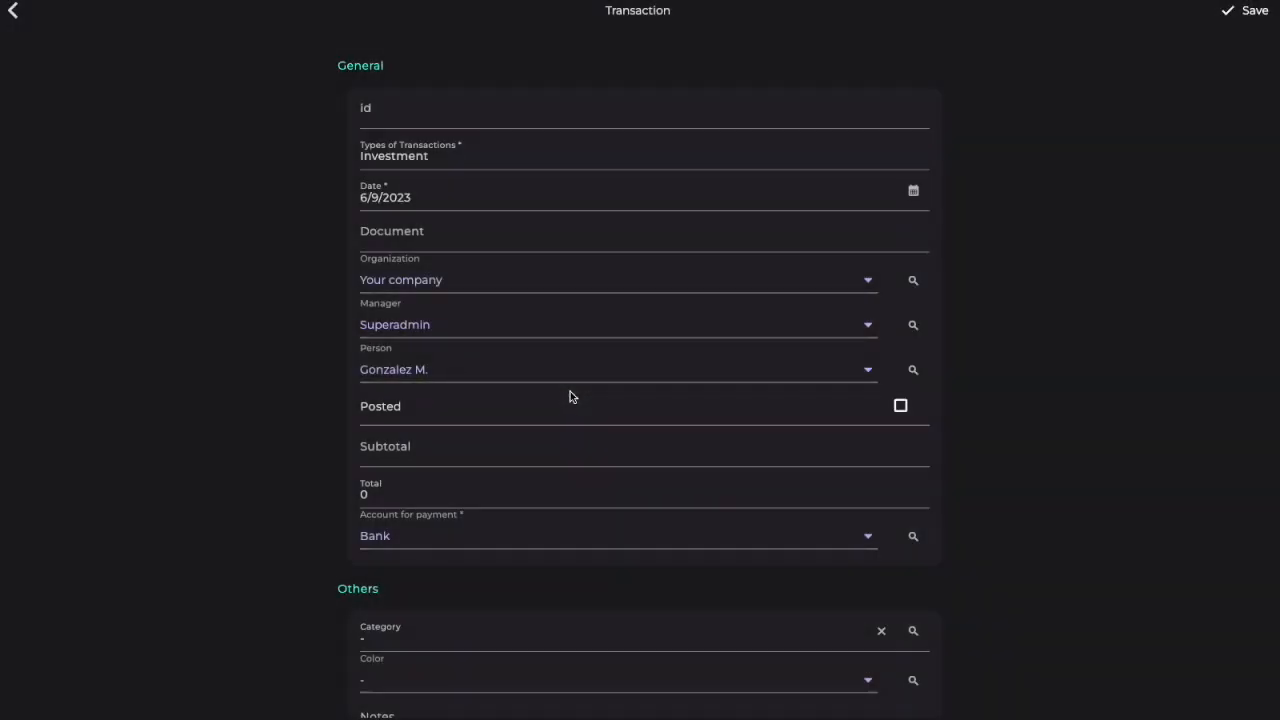
{"action": "left_click", "coordinate": [463, 493]}
{"action": "type", "text": "10000"}
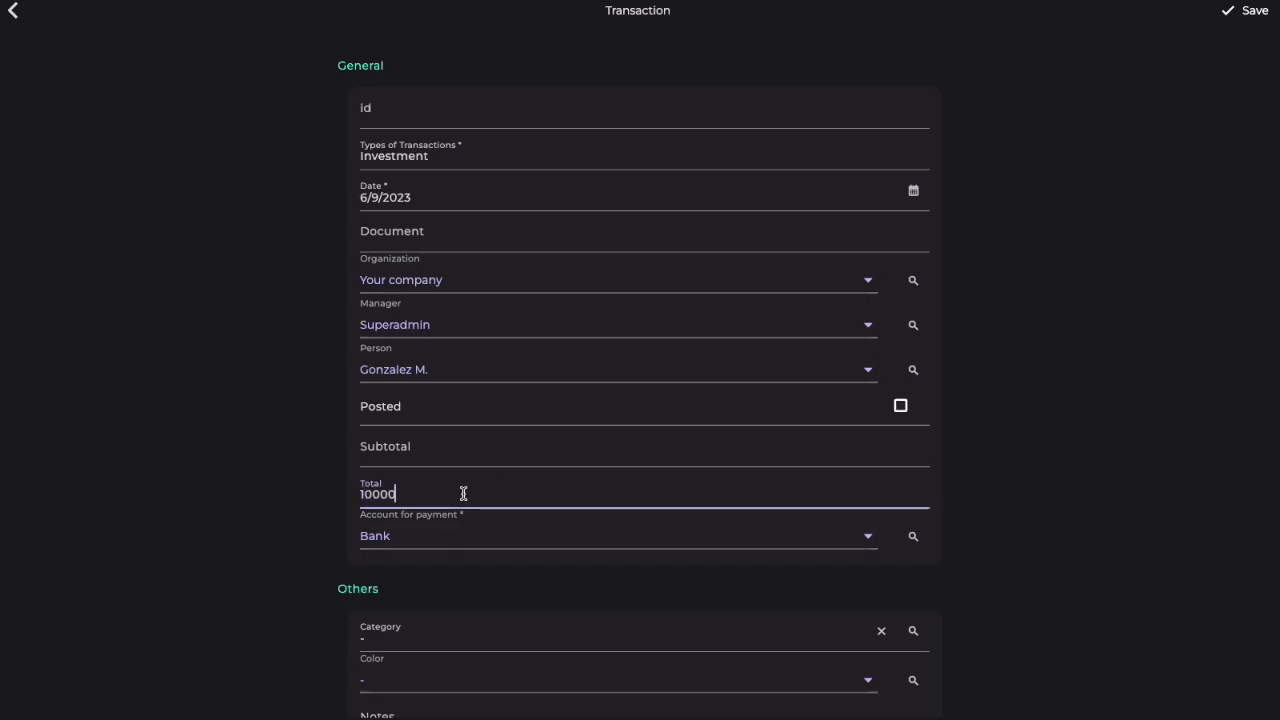
{"action": "left_click", "coordinate": [1250, 11]}
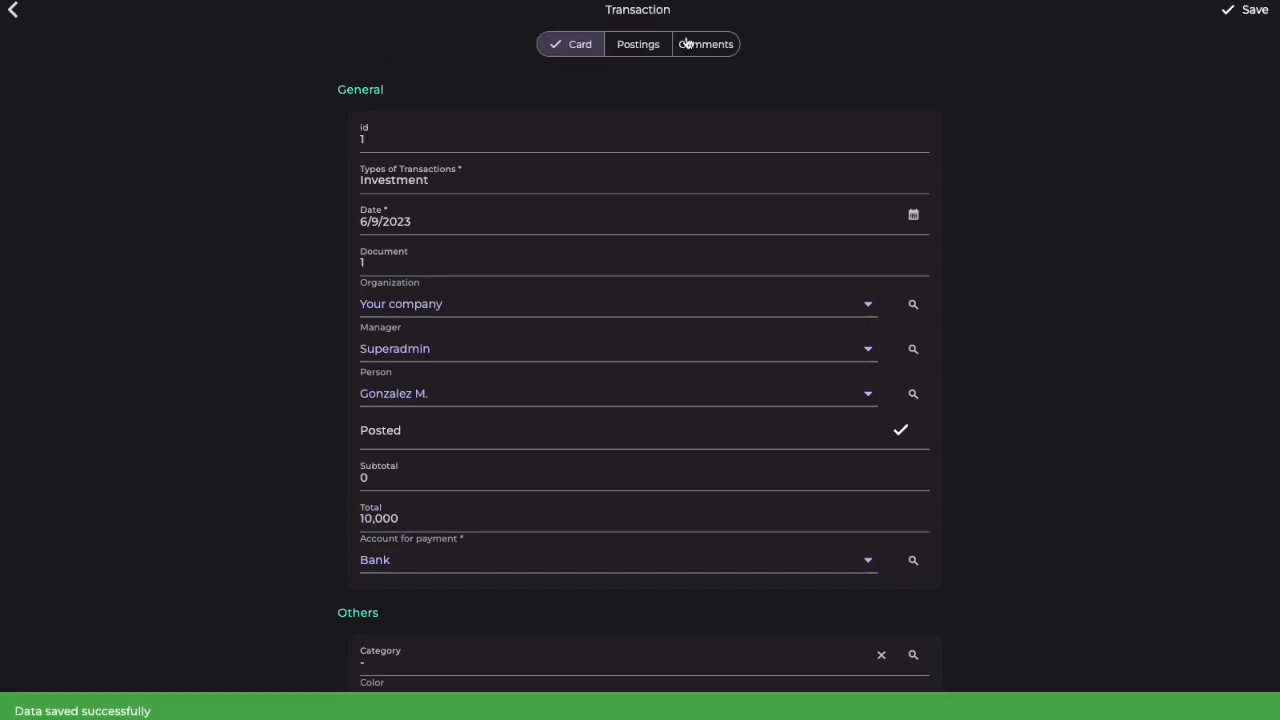
Step: Examine the ledger postings of the saved investment transaction and return to the persons list
{"action": "left_click", "coordinate": [652, 50]}
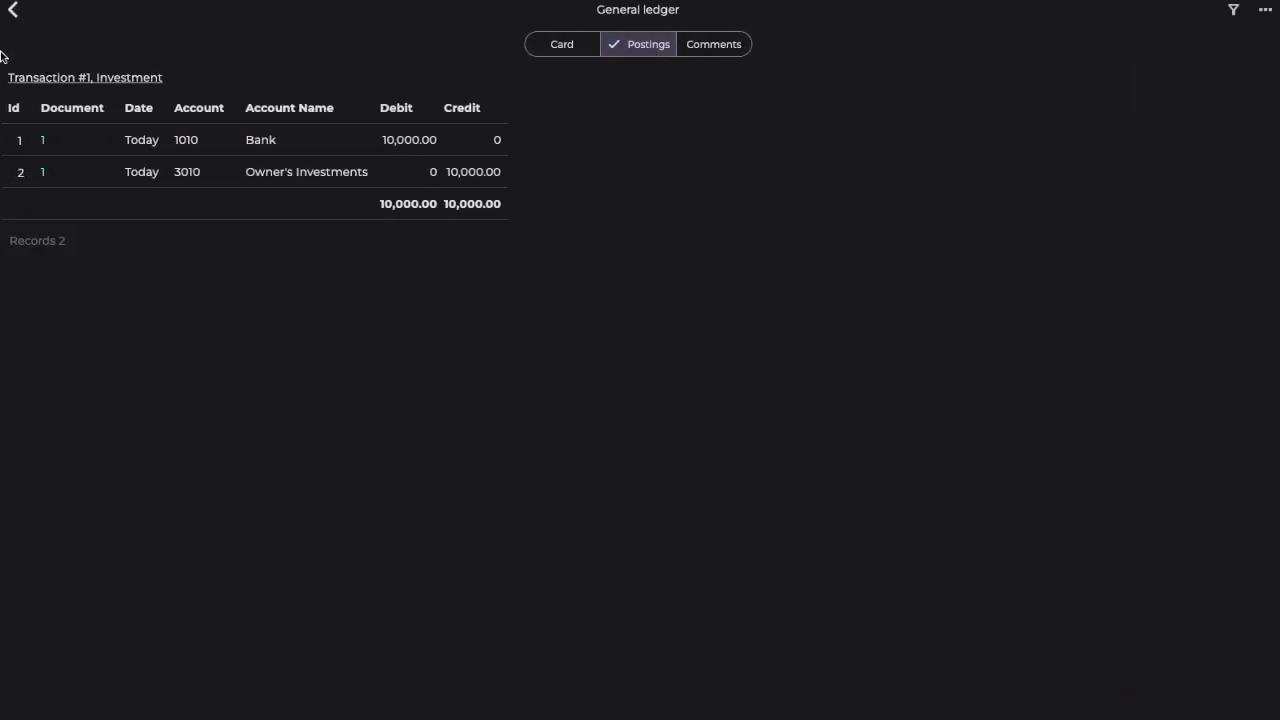
{"action": "left_click", "coordinate": [16, 22]}
{"action": "left_click", "coordinate": [16, 22]}
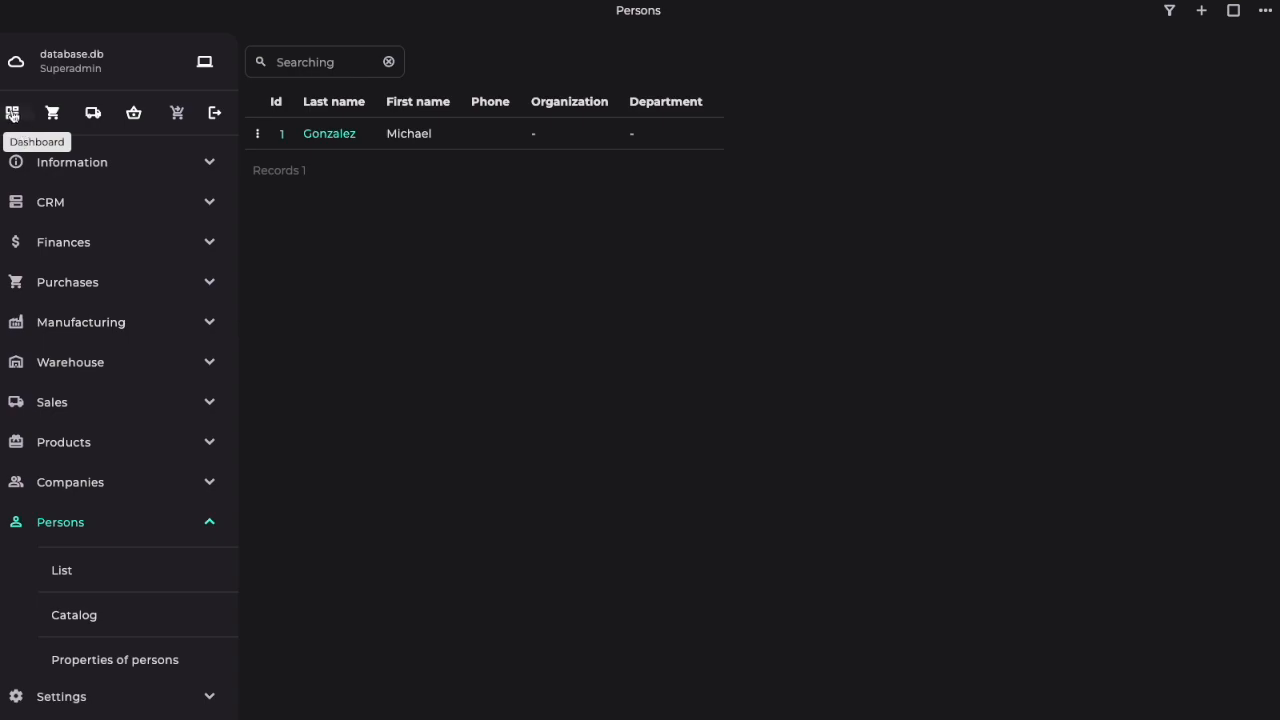
Step: Check the cash figure on the dashboard and the balances in the bank accounts list
{"action": "left_click", "coordinate": [12, 112]}
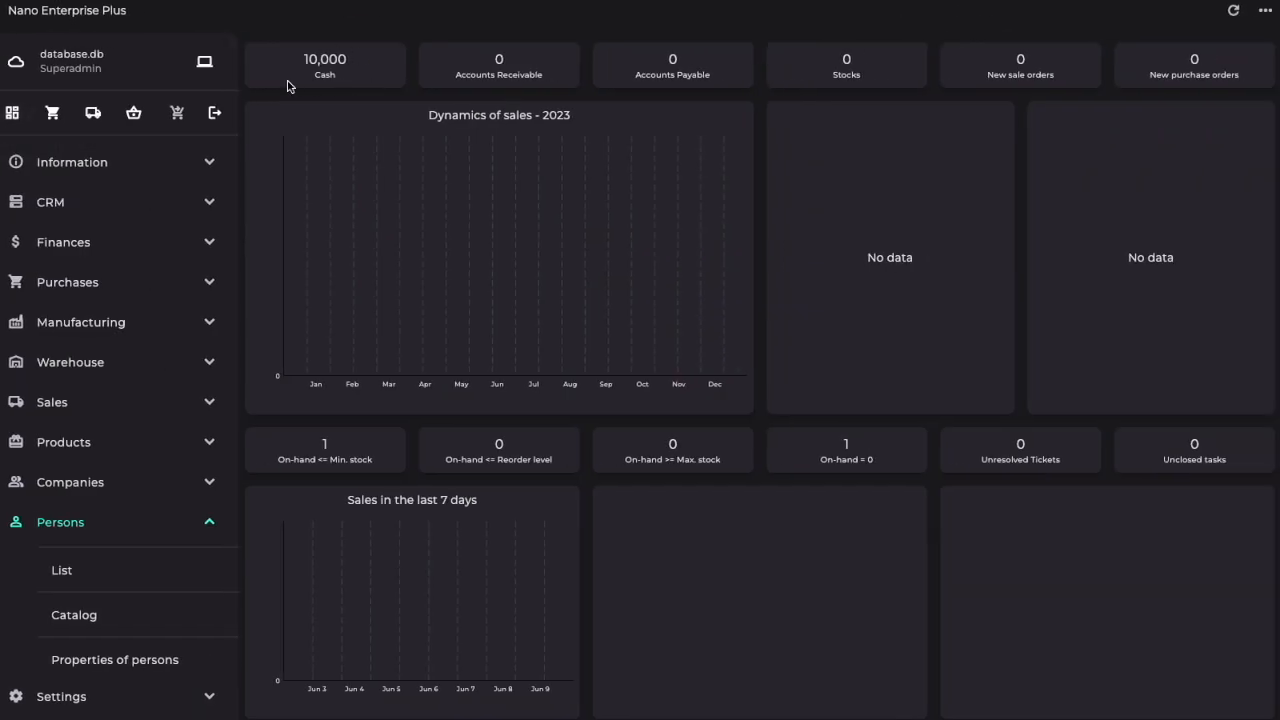
{"action": "left_click", "coordinate": [57, 249]}
{"action": "left_click", "coordinate": [91, 290]}
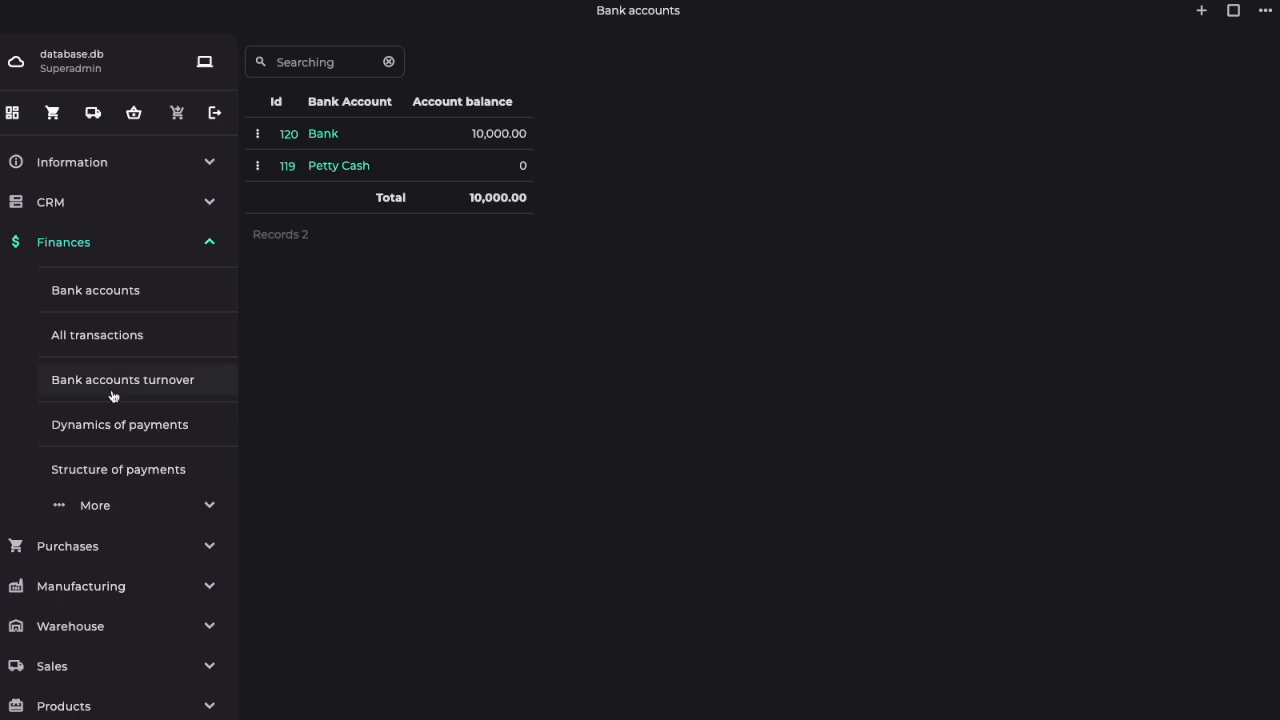
Step: View the general ledger and the accounts turnover in the finances section
{"action": "left_click", "coordinate": [100, 508]}
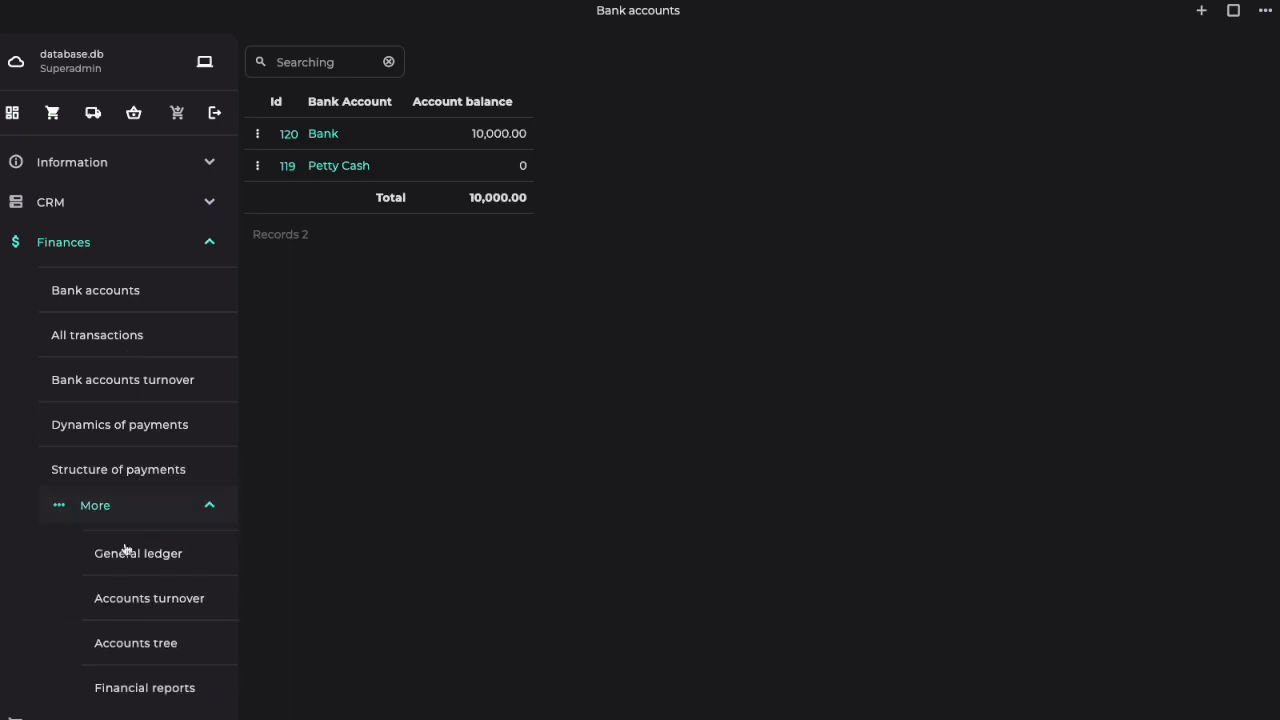
{"action": "left_click", "coordinate": [157, 557]}
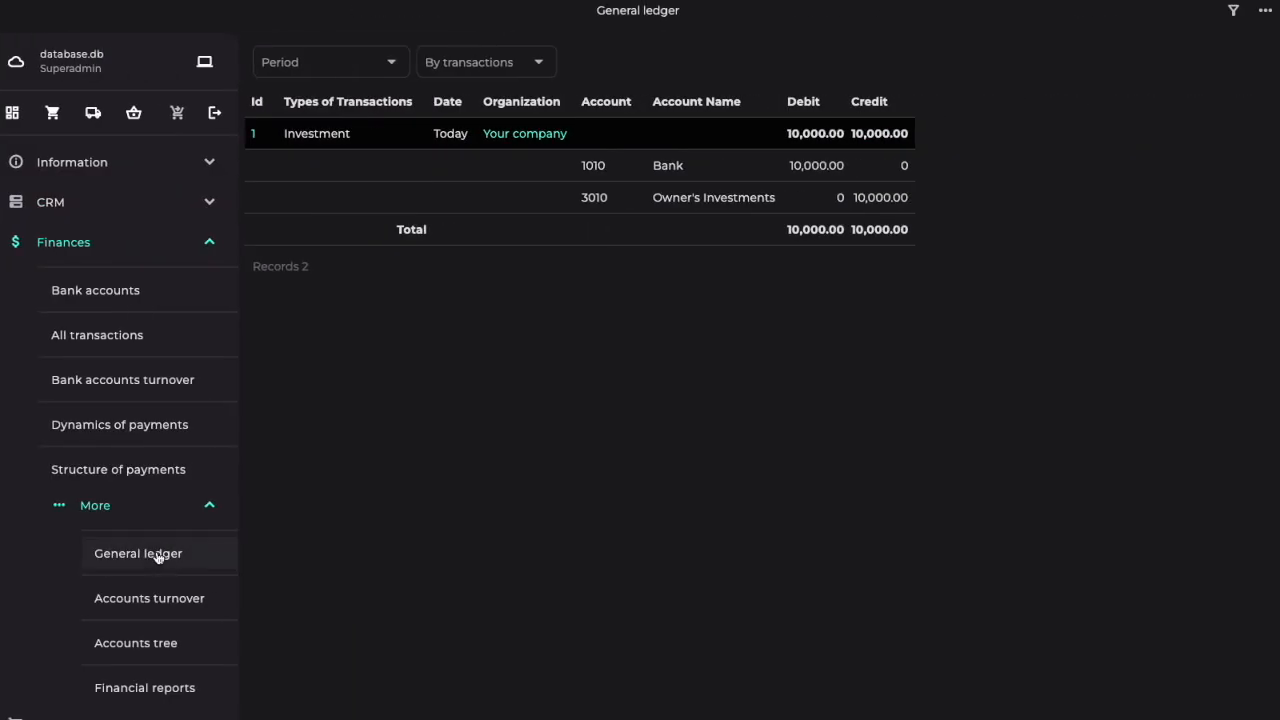
{"action": "left_click", "coordinate": [149, 611]}
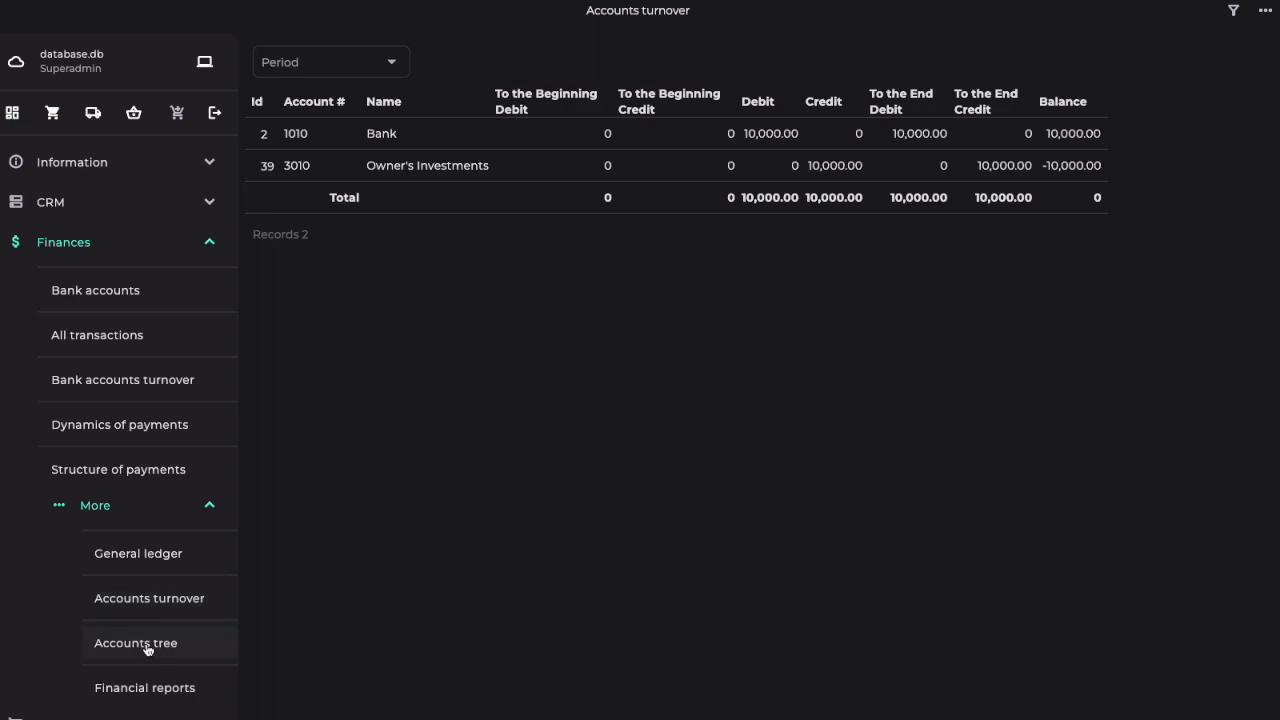
Step: Open the financial reports and calculate them for the date 6/9/2023
{"action": "scroll", "coordinate": [147, 650], "scroll_direction": "down", "scroll_amount": 2}
{"action": "left_click", "coordinate": [169, 591]}
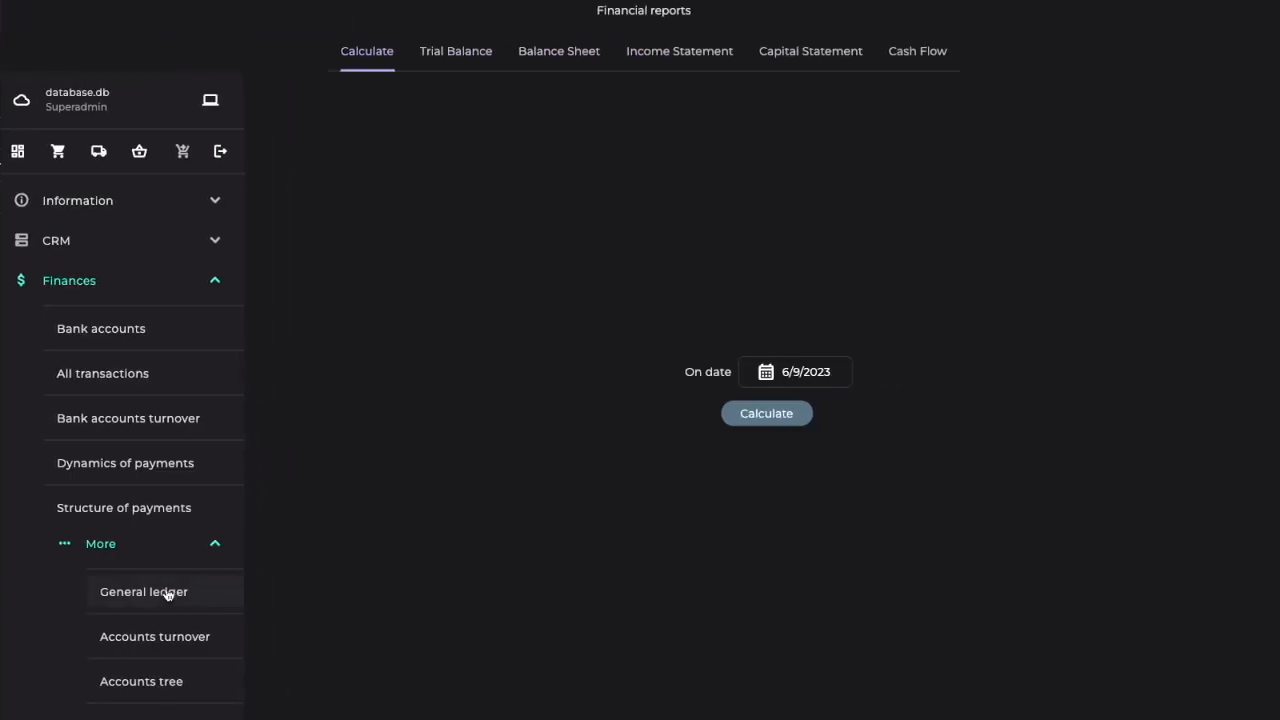
{"action": "left_click", "coordinate": [766, 420]}
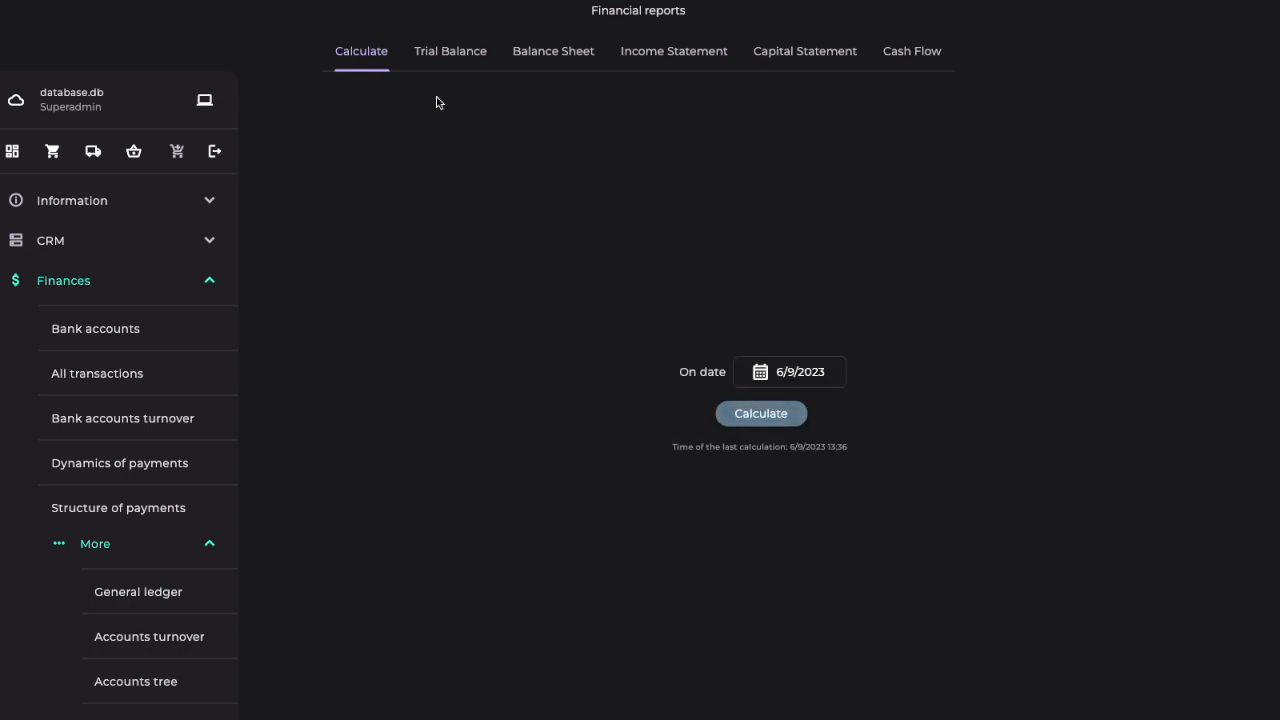
Step: Review the calculated trial balance, balance sheet, income statement, capital statement and cash flow reports
{"action": "left_click", "coordinate": [455, 62]}
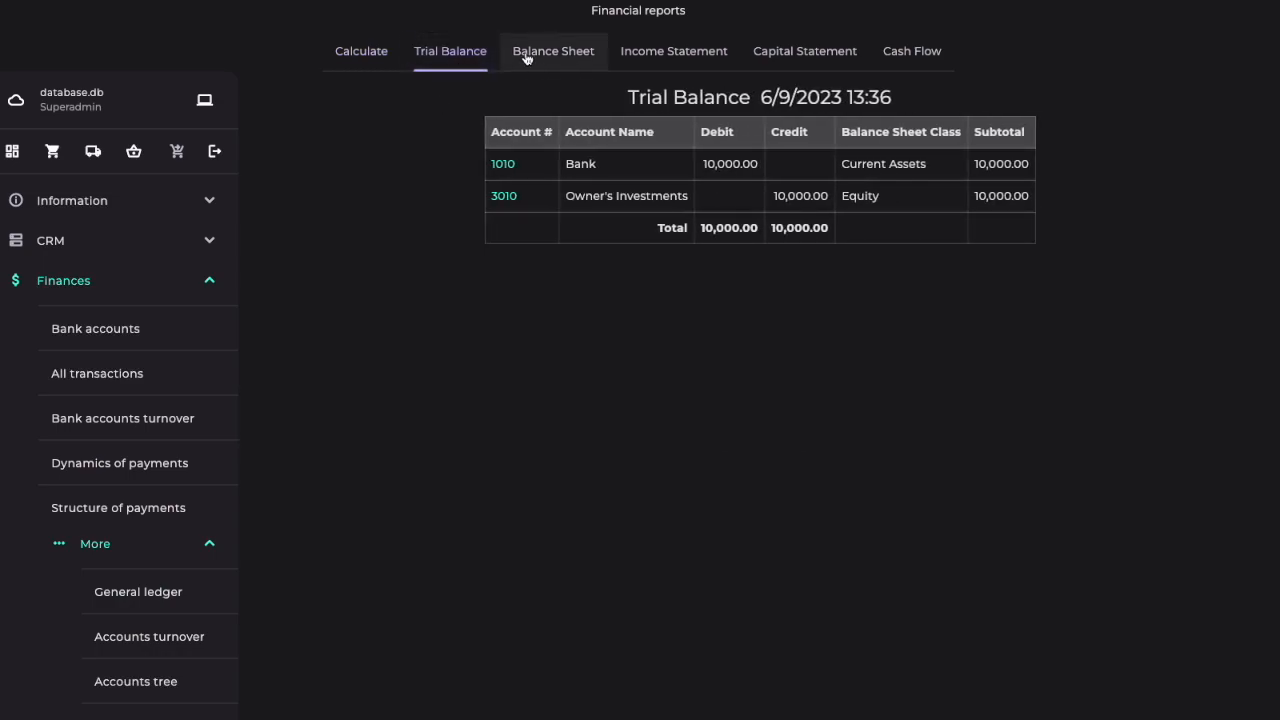
{"action": "left_click", "coordinate": [559, 52]}
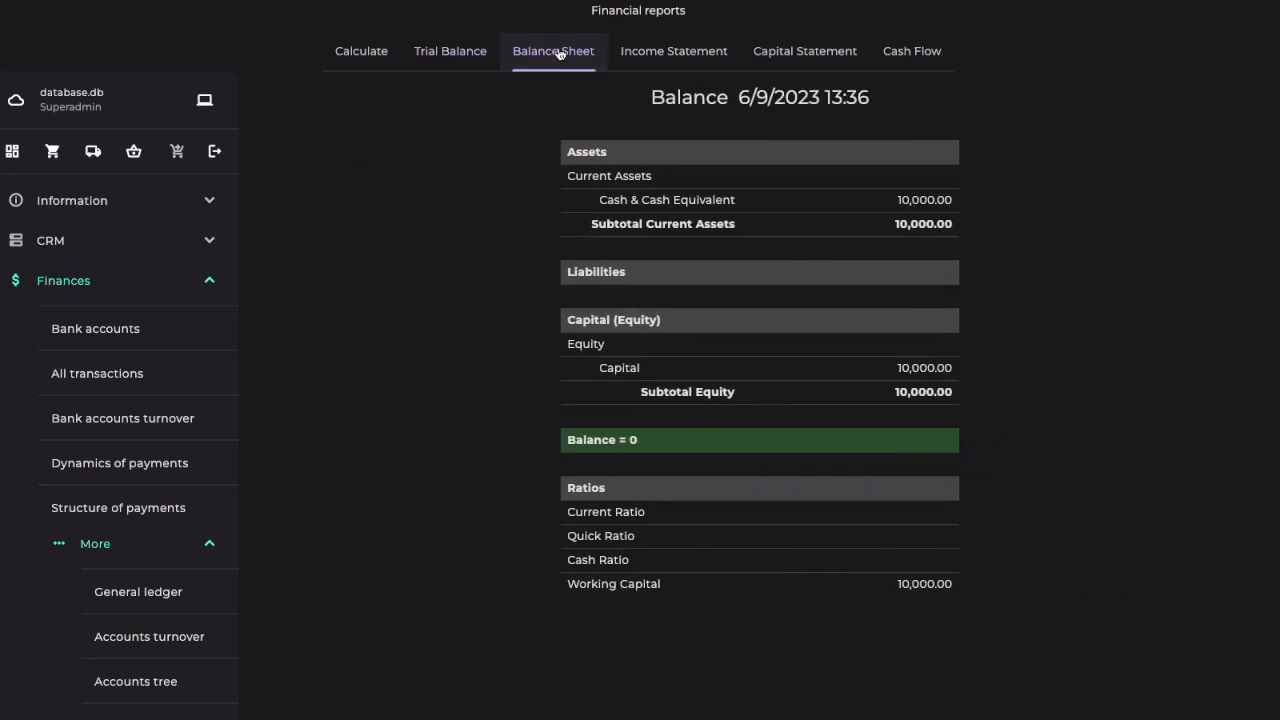
{"action": "left_click", "coordinate": [678, 58]}
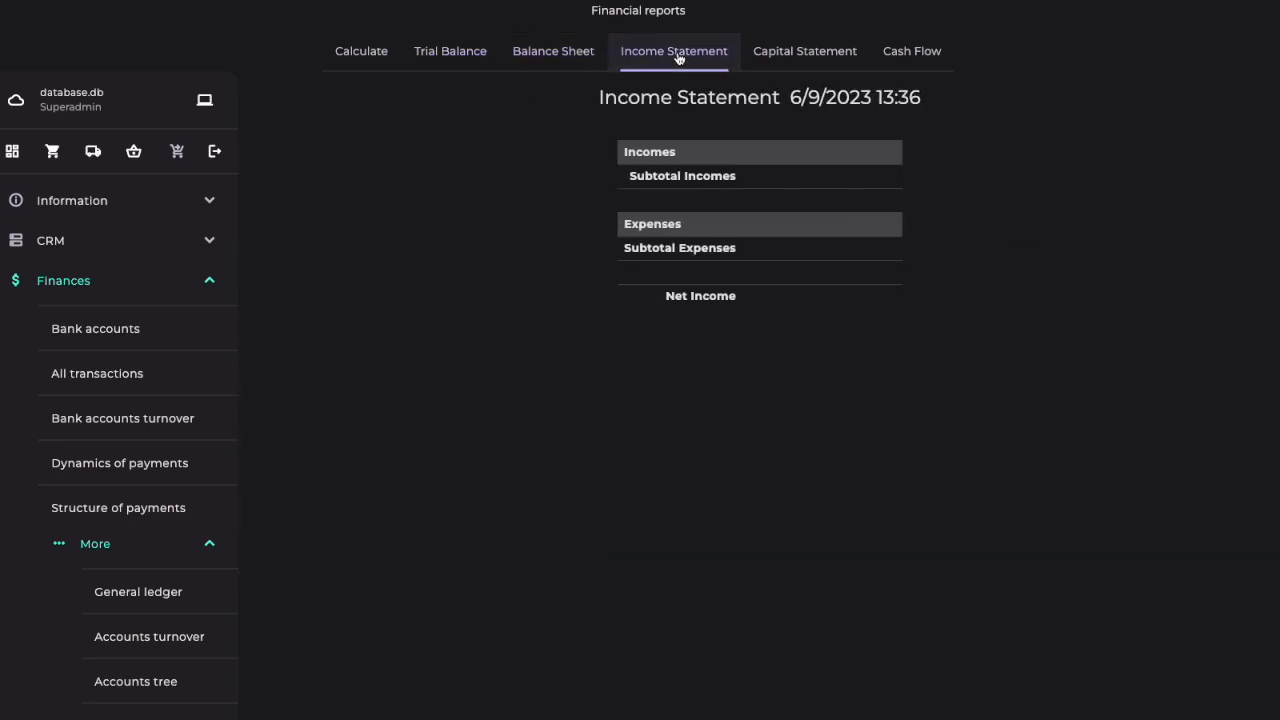
{"action": "left_click", "coordinate": [791, 57]}
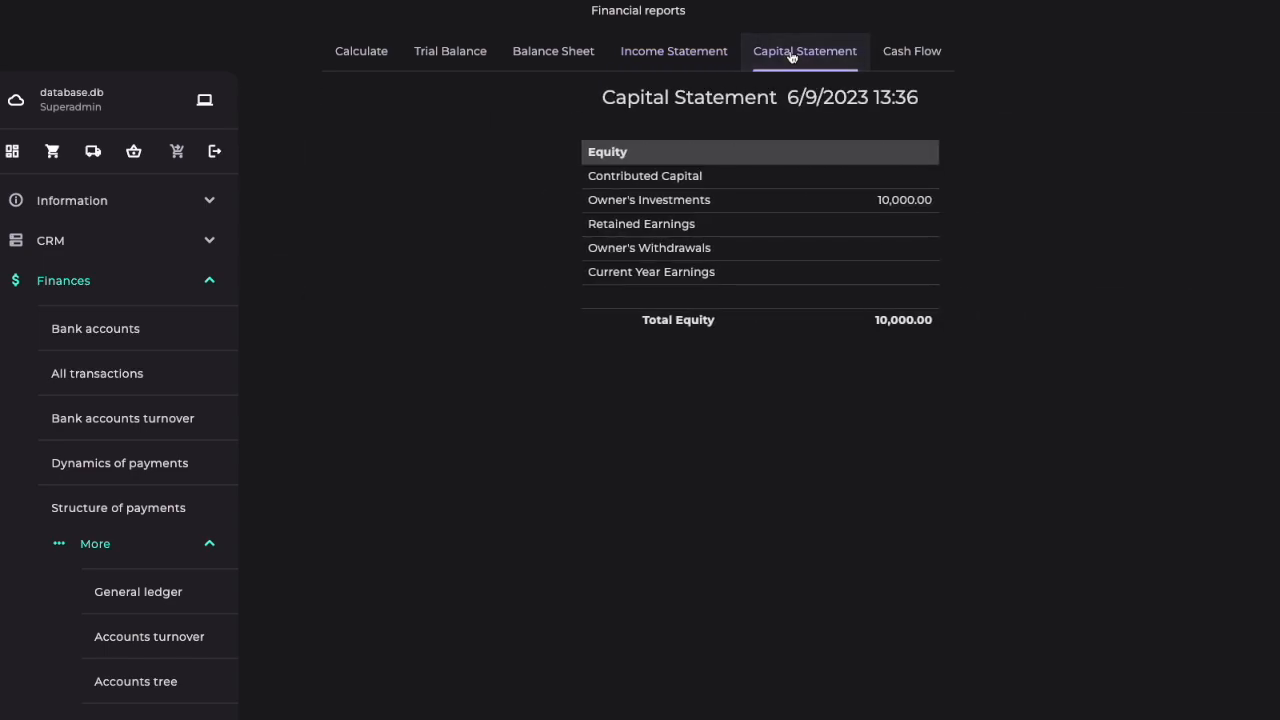
{"action": "left_click", "coordinate": [926, 54]}
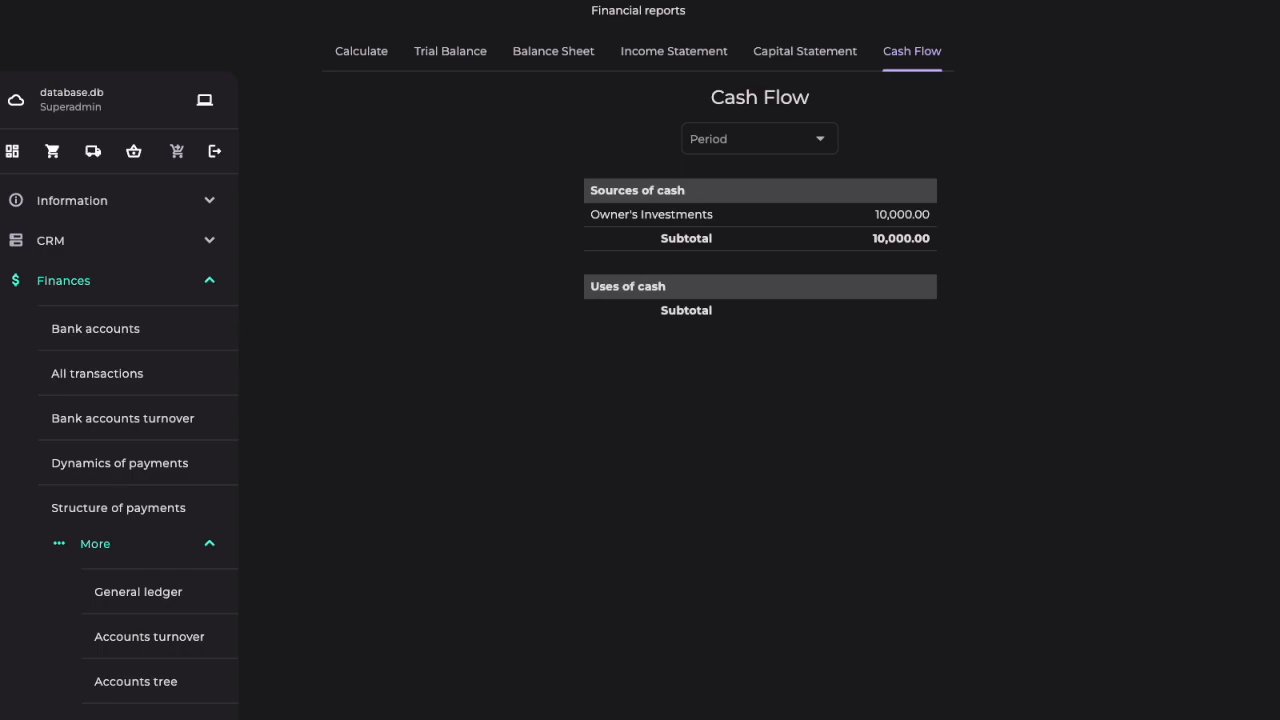
Step: Create a new purchase order with Apple as the supplier and save it
{"action": "left_click", "coordinate": [100, 284]}
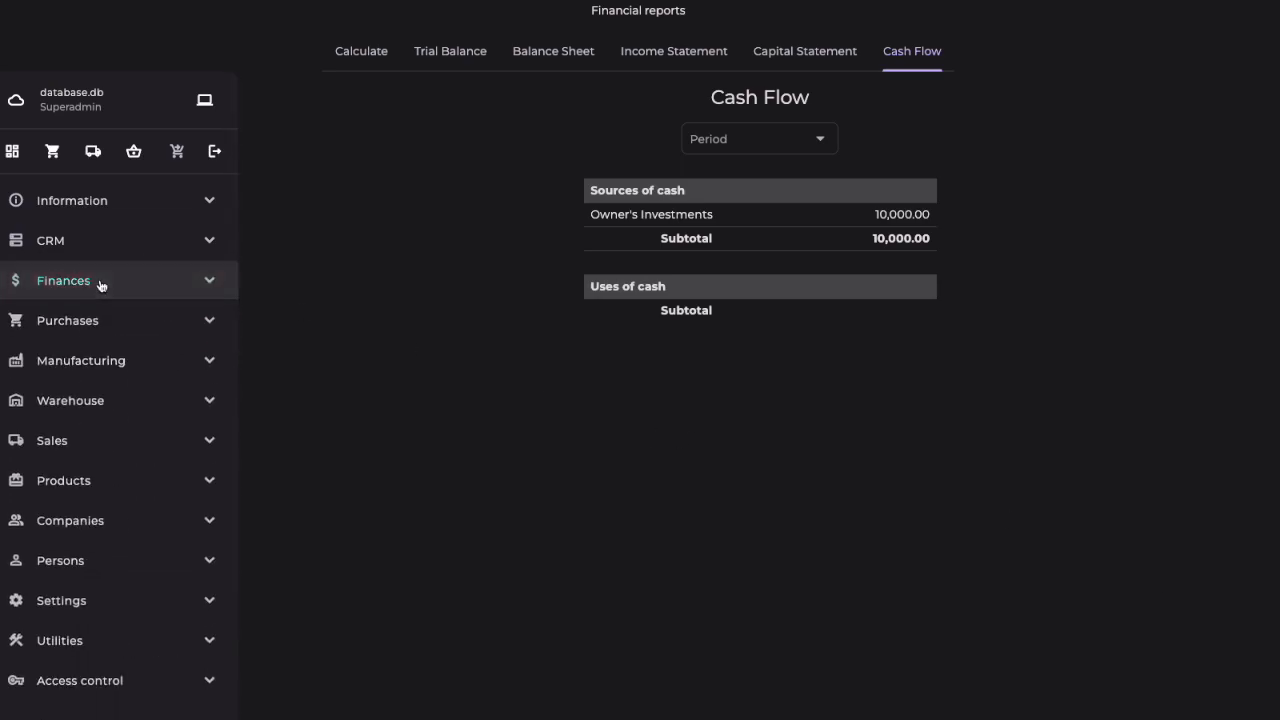
{"action": "left_click", "coordinate": [95, 329]}
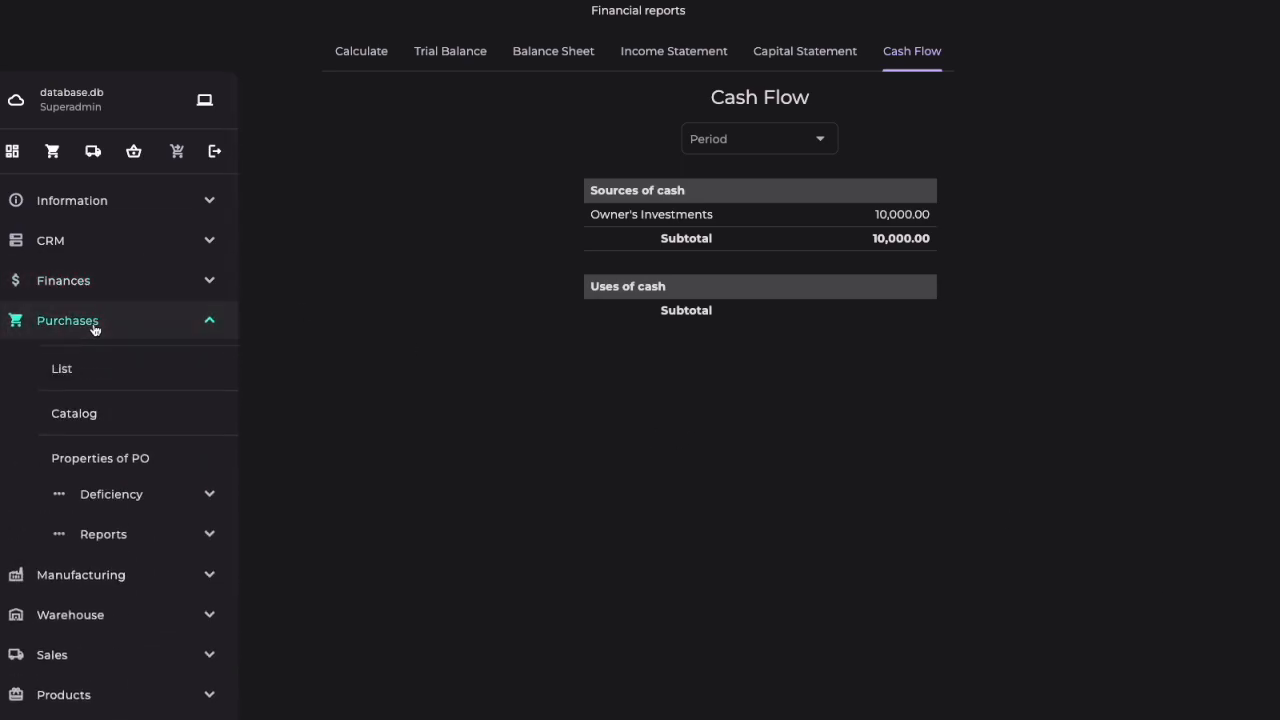
{"action": "left_click", "coordinate": [69, 374]}
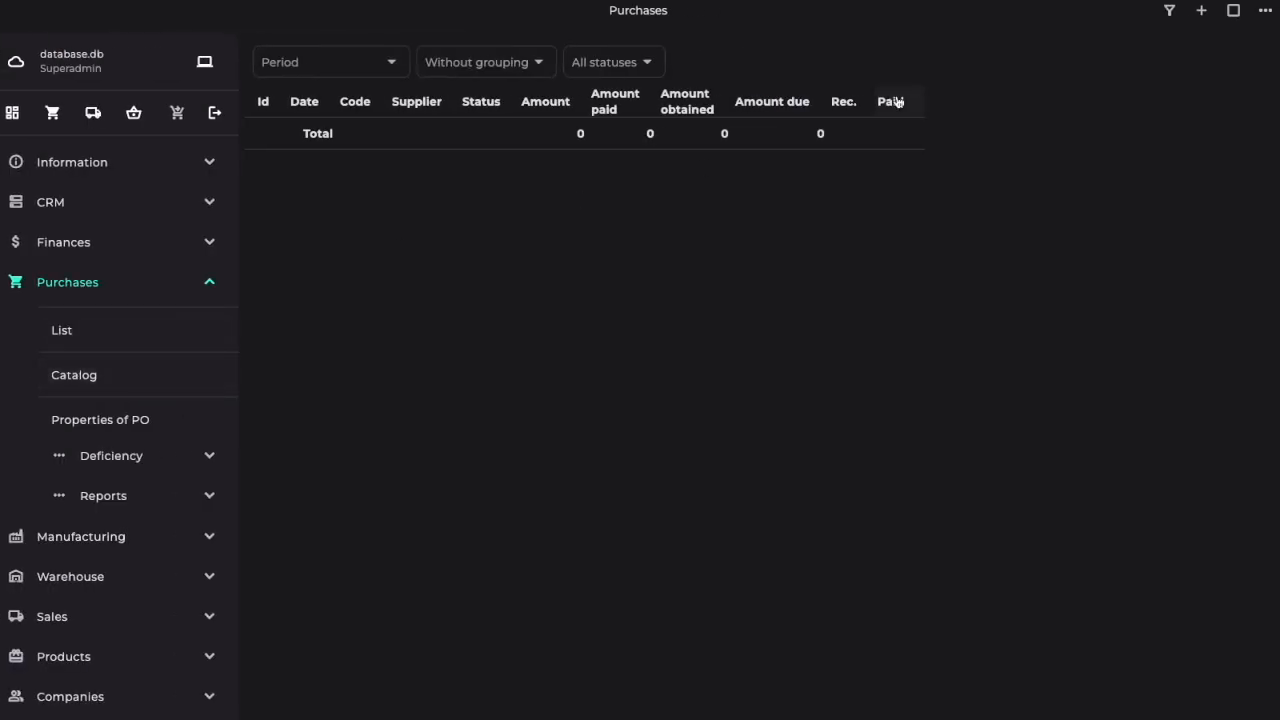
{"action": "left_click", "coordinate": [1200, 10]}
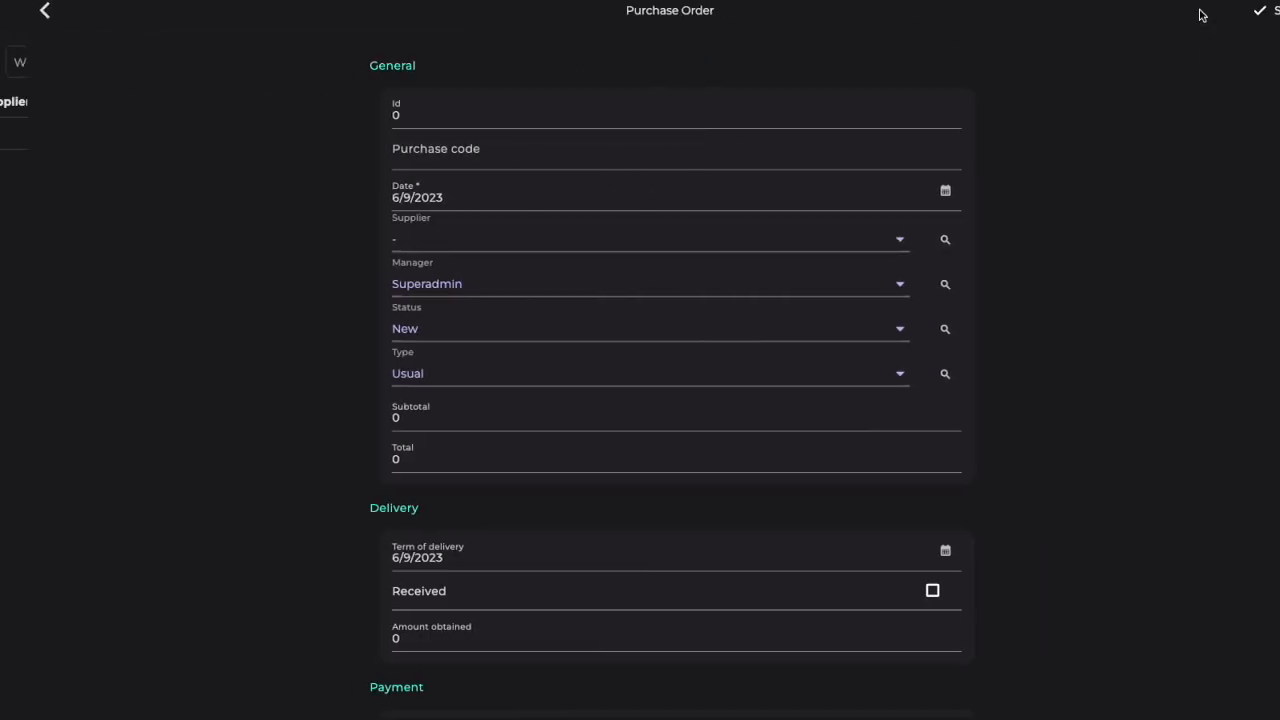
{"action": "left_click", "coordinate": [868, 240]}
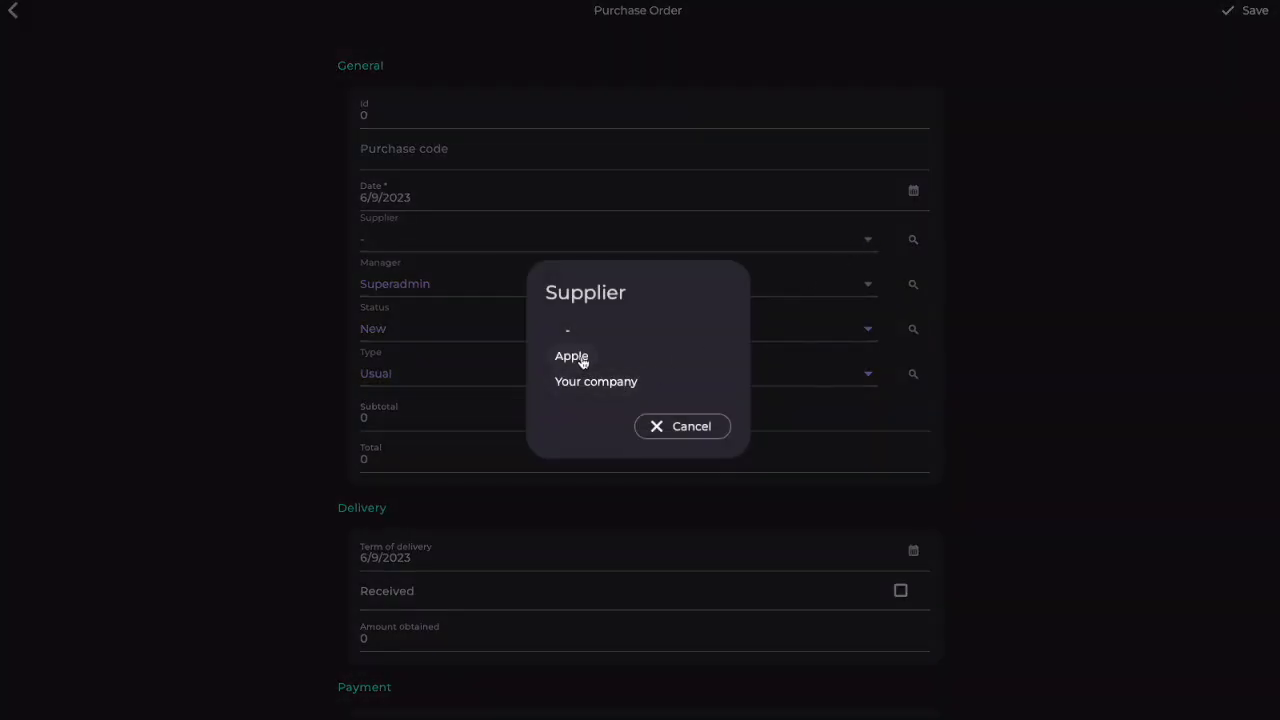
{"action": "left_click", "coordinate": [581, 358]}
{"action": "left_click", "coordinate": [1250, 12]}
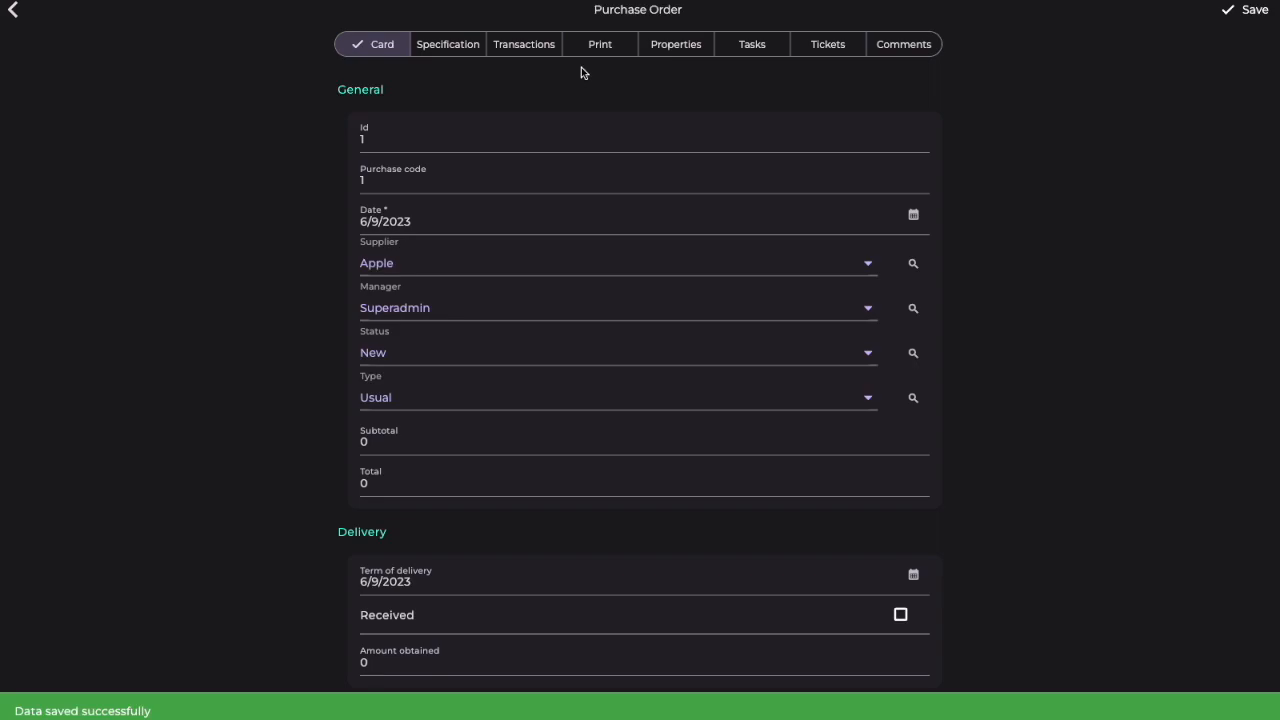
Step: Add one iPhone 15 Pro Max at price 100 with no discount to the purchase order's specification
{"action": "left_click", "coordinate": [465, 48]}
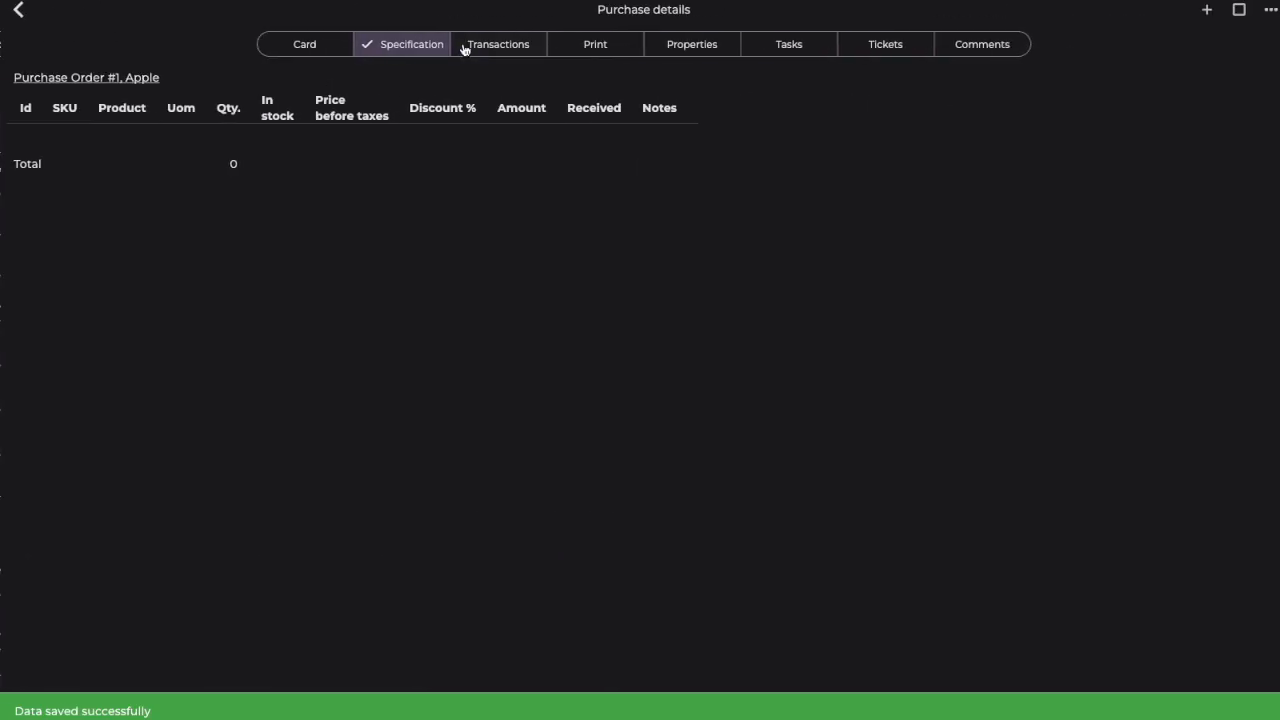
{"action": "left_click", "coordinate": [1204, 12]}
{"action": "left_click", "coordinate": [573, 312]}
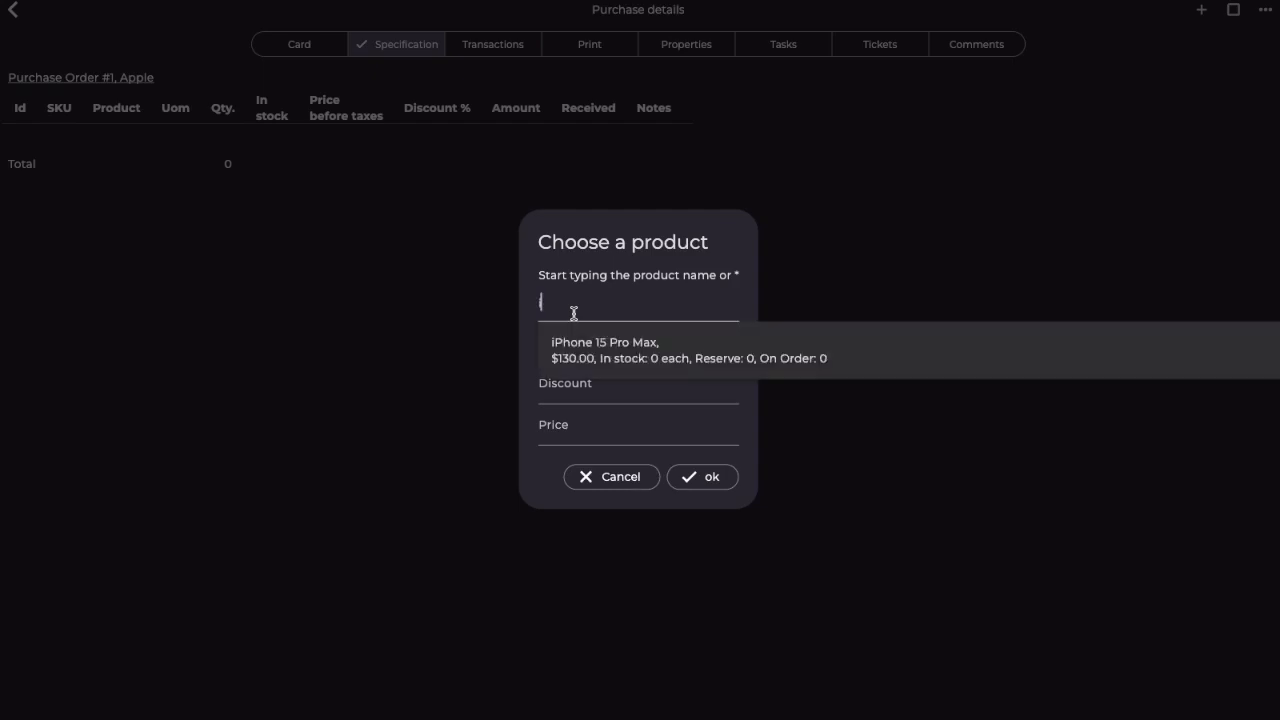
{"action": "left_click", "coordinate": [600, 350]}
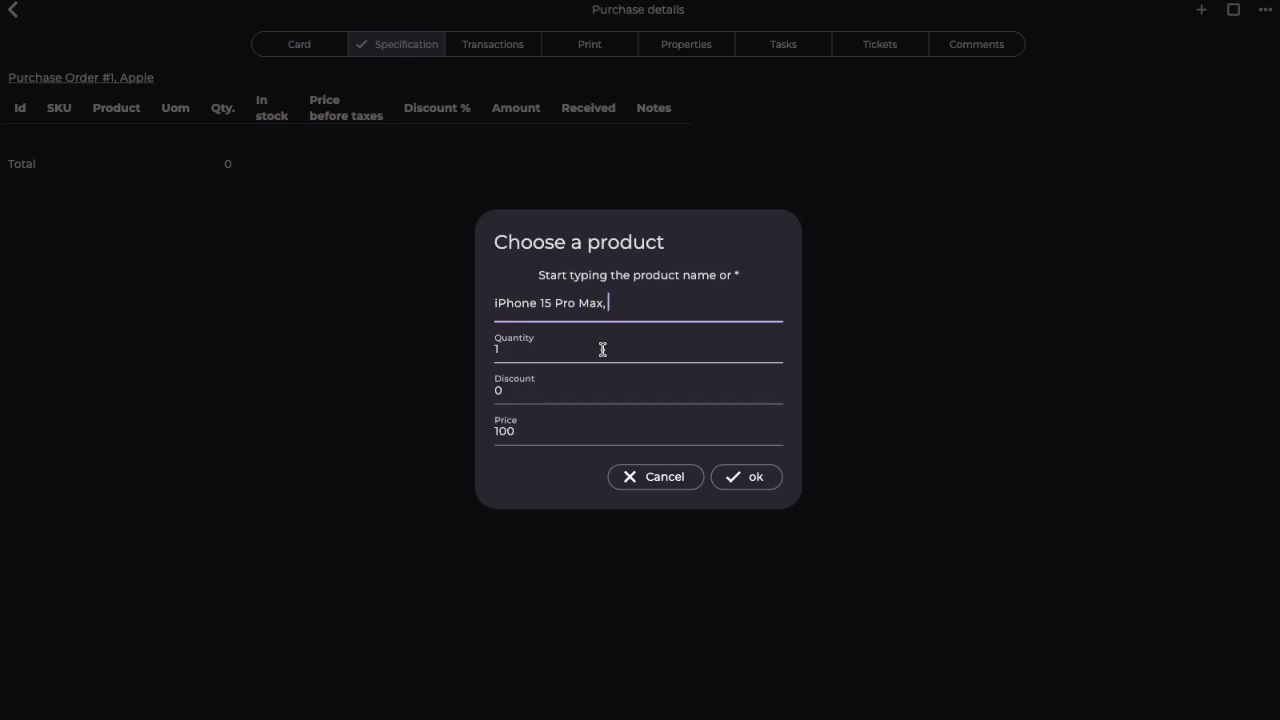
{"action": "left_click", "coordinate": [736, 480]}
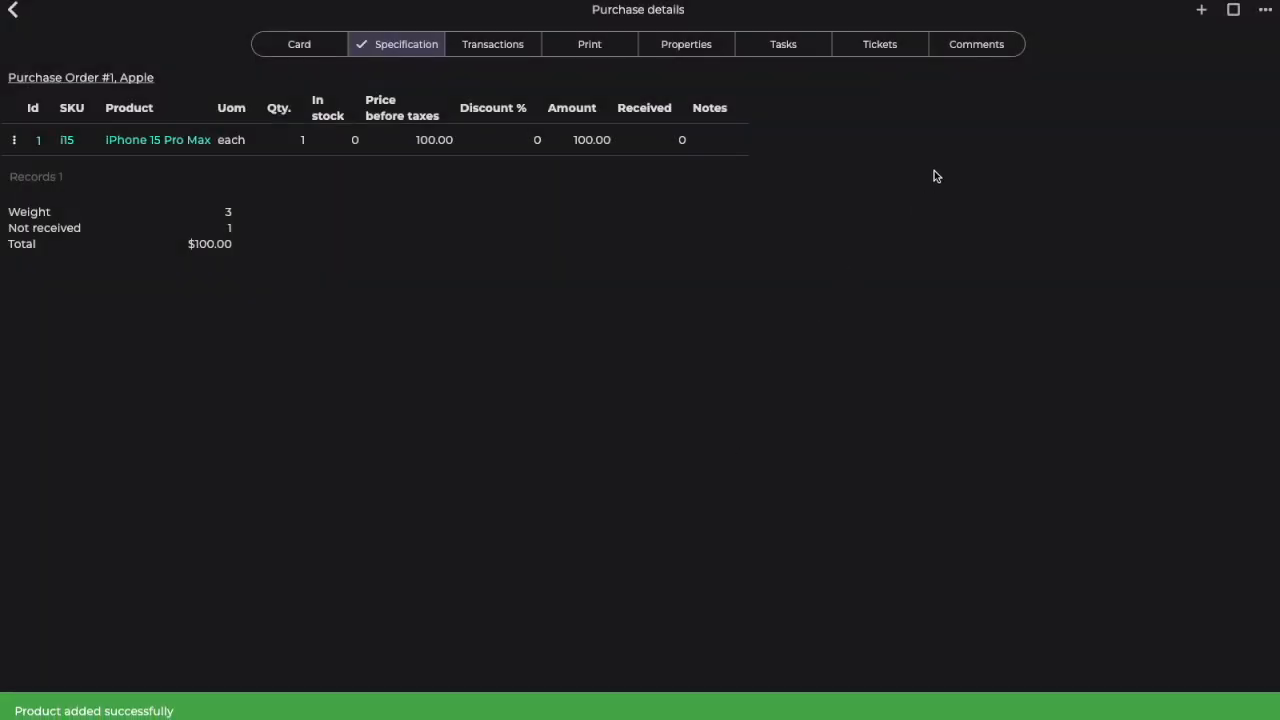
{"action": "left_click", "coordinate": [1265, 10]}
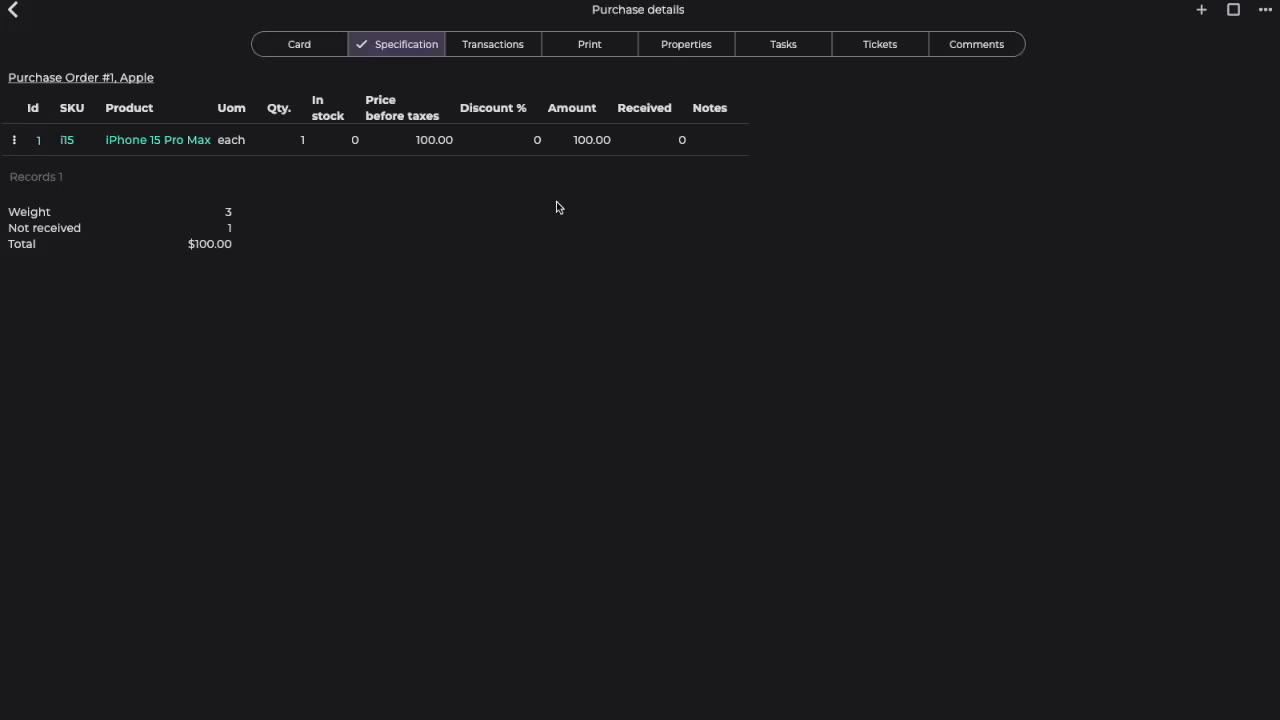
Step: Create a Receipt of goods transaction for the purchase order and save it
{"action": "left_click", "coordinate": [503, 46]}
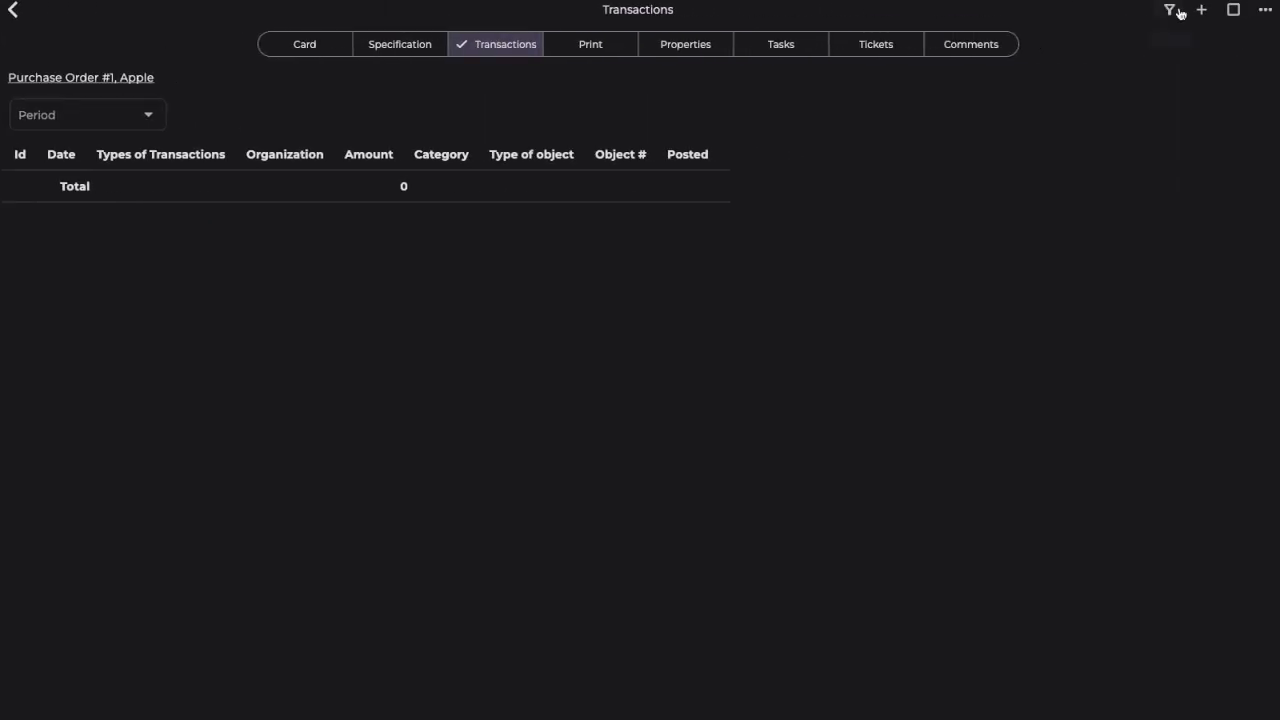
{"action": "left_click", "coordinate": [1202, 10]}
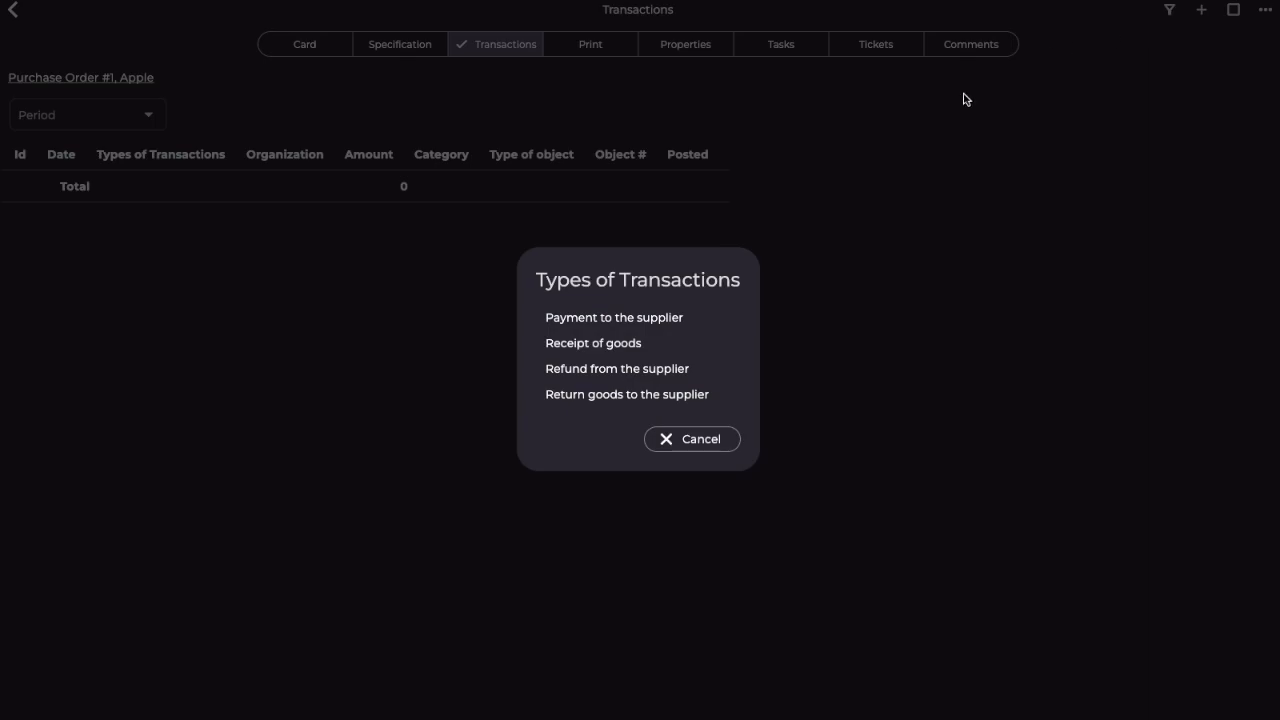
{"action": "left_click", "coordinate": [617, 343]}
{"action": "left_click", "coordinate": [1255, 12]}
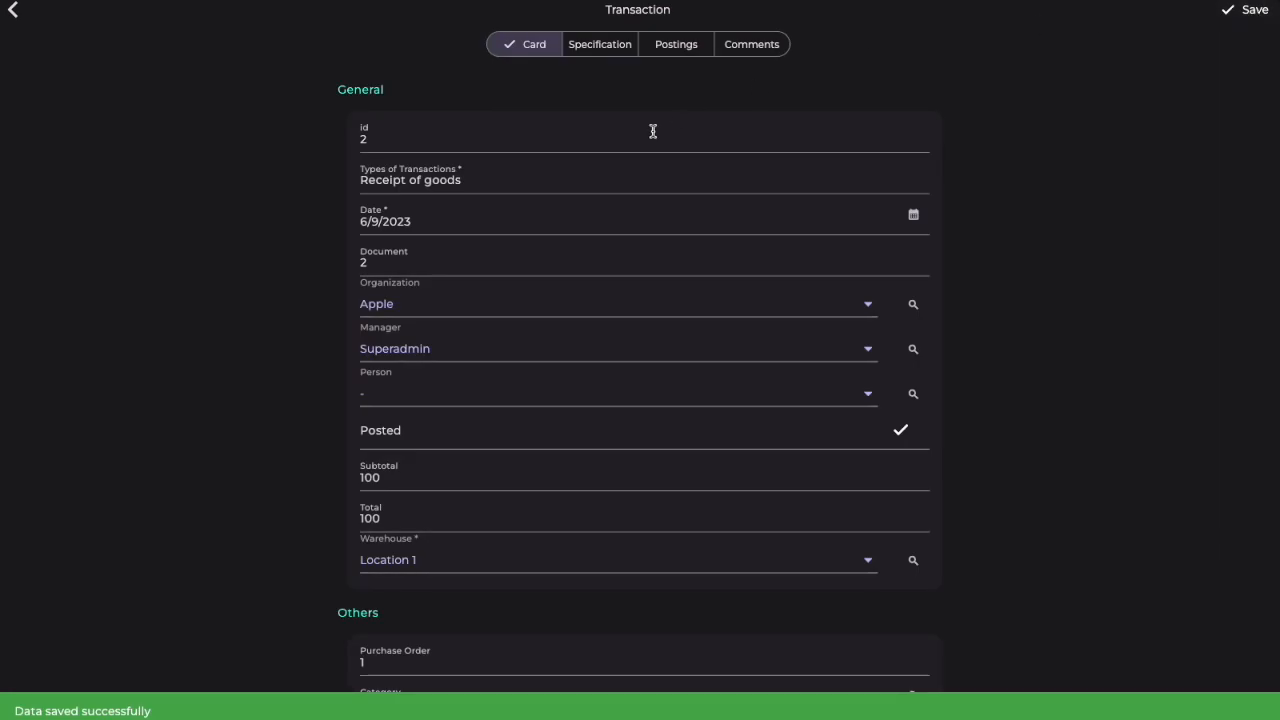
Step: Review the goods receipt's specification and the card and movements of its iPhone 15 Pro Max inventory item
{"action": "left_click", "coordinate": [604, 49]}
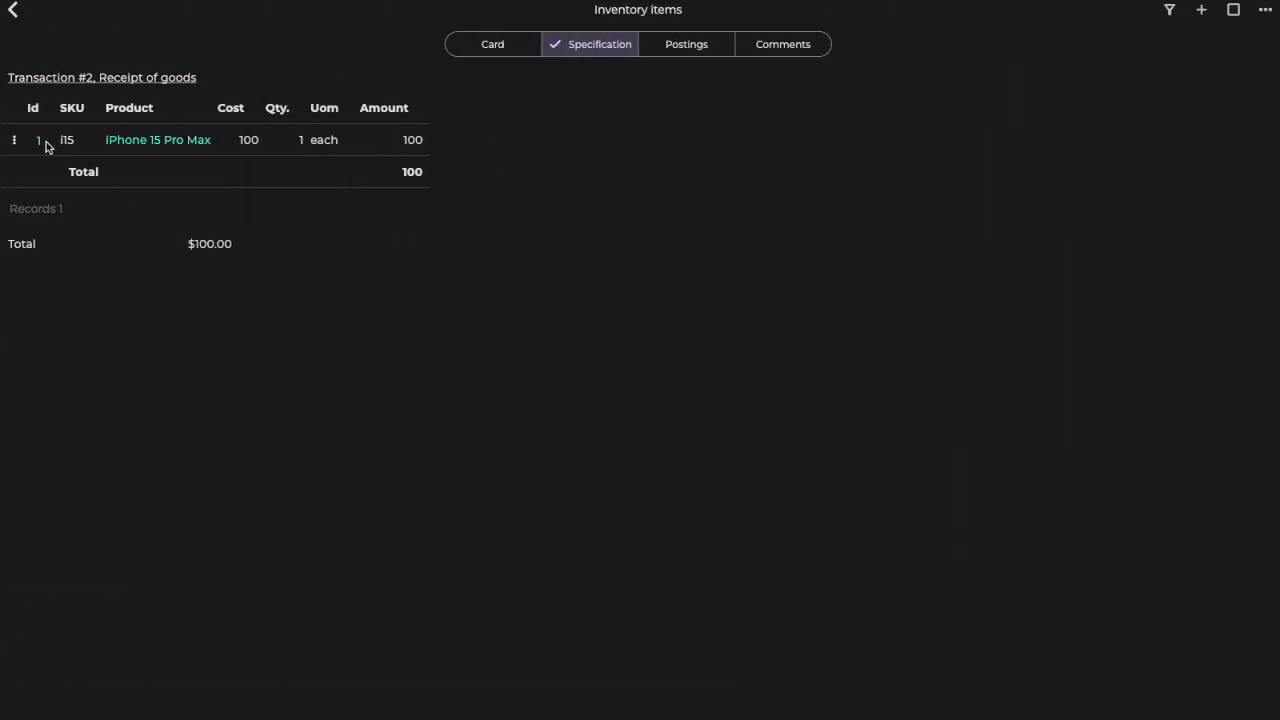
{"action": "left_click", "coordinate": [39, 142]}
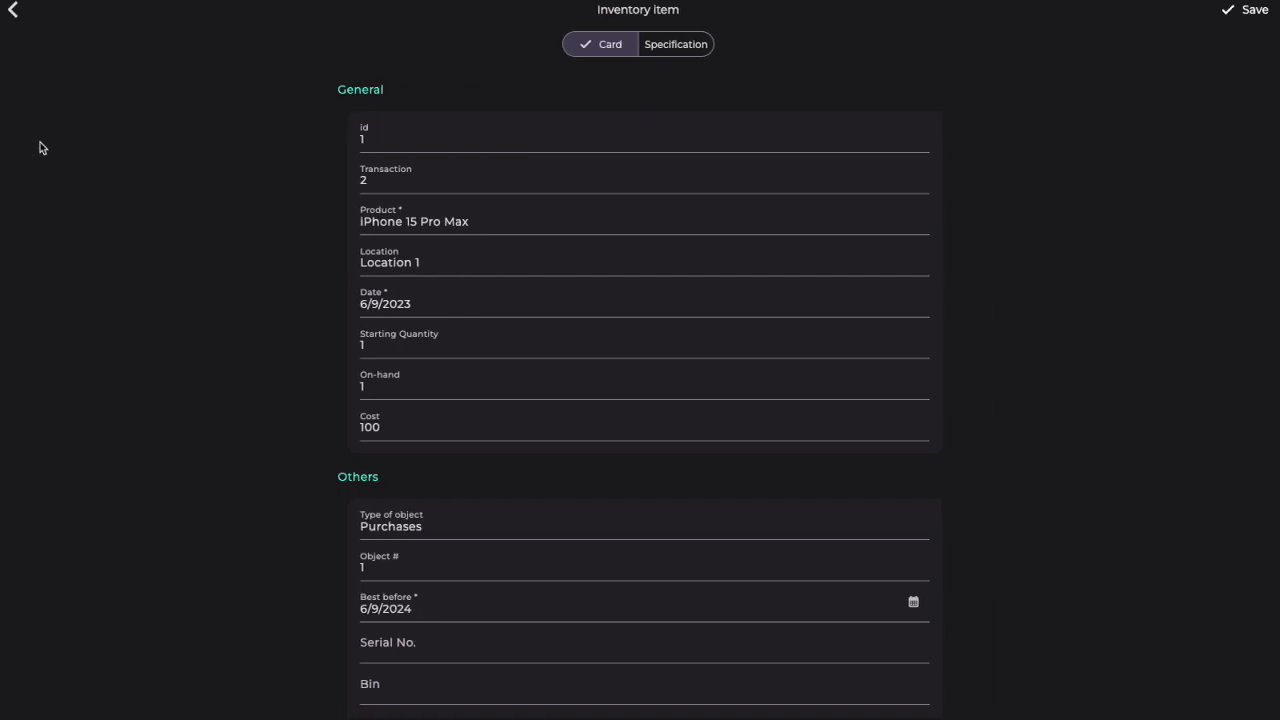
{"action": "left_click", "coordinate": [661, 52]}
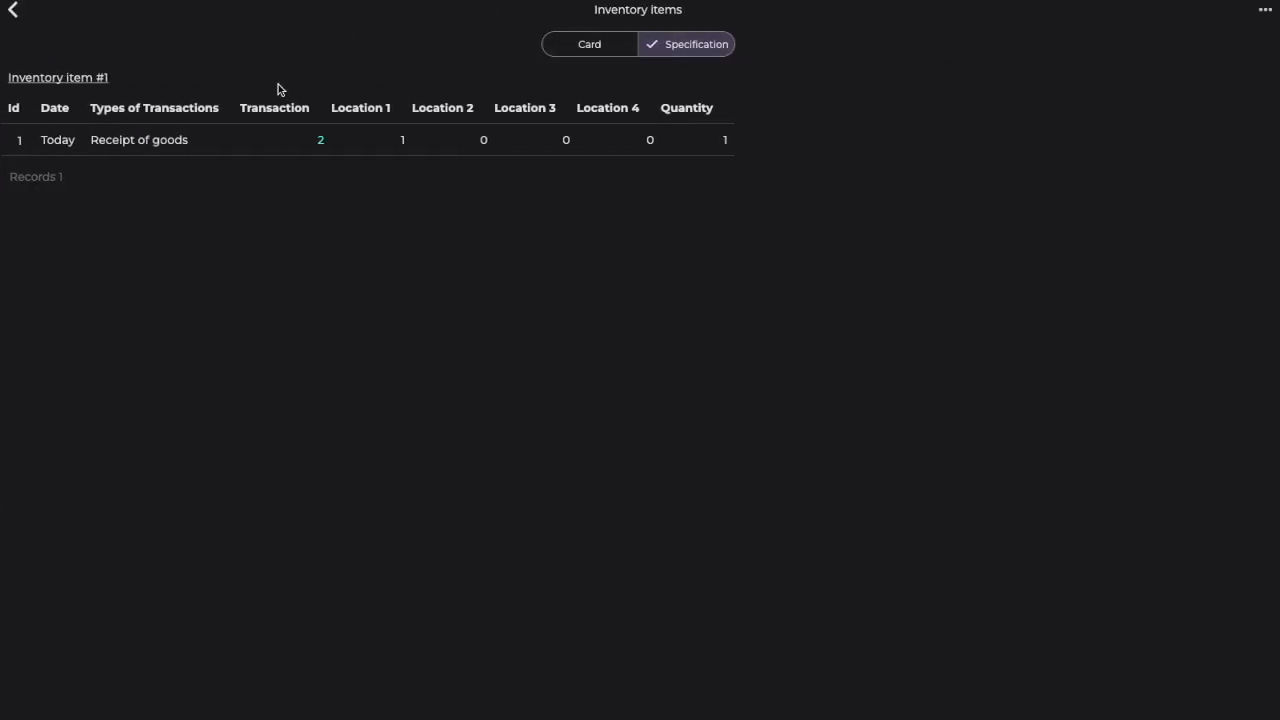
{"action": "left_click", "coordinate": [12, 10]}
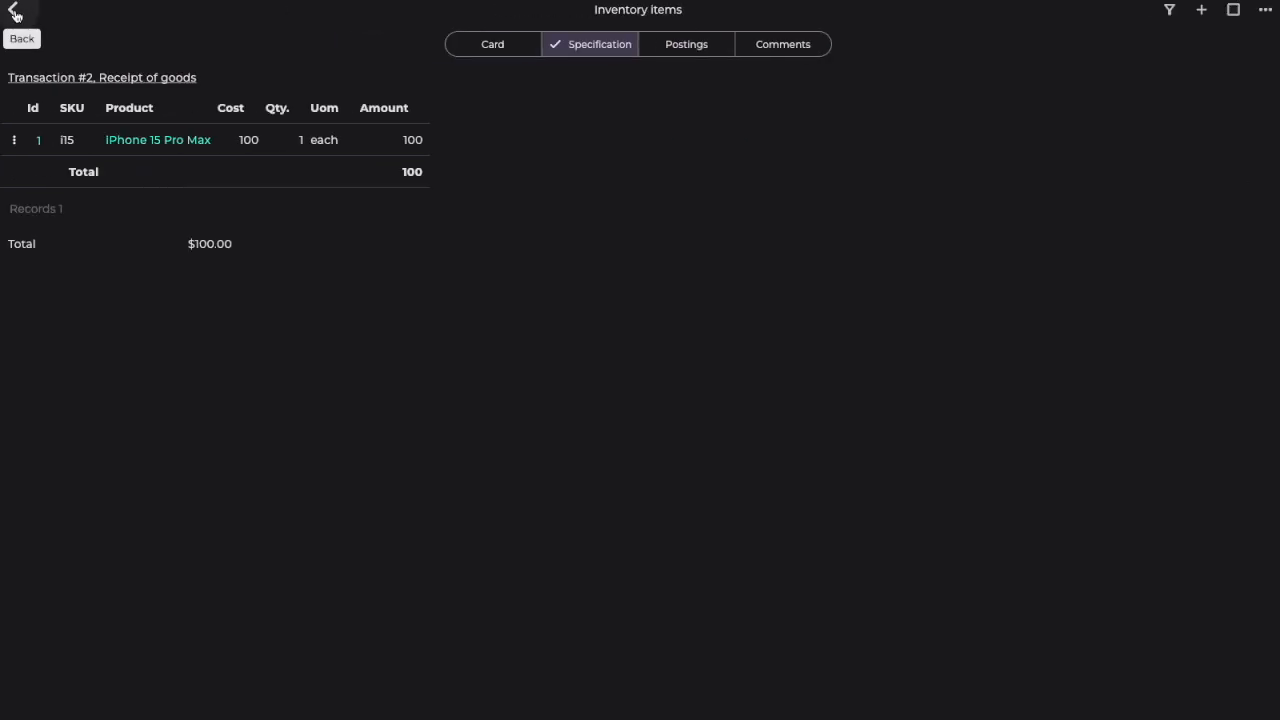
Step: Leave the transaction and purchase order, and view the Creditors report for purchases
{"action": "left_click", "coordinate": [12, 10]}
{"action": "left_click", "coordinate": [12, 10]}
{"action": "left_click", "coordinate": [100, 497]}
{"action": "left_click", "coordinate": [130, 543]}
Step: View the warehouse inventory turnover and return to the dashboard
{"action": "left_click", "coordinate": [80, 284]}
{"action": "left_click", "coordinate": [75, 362]}
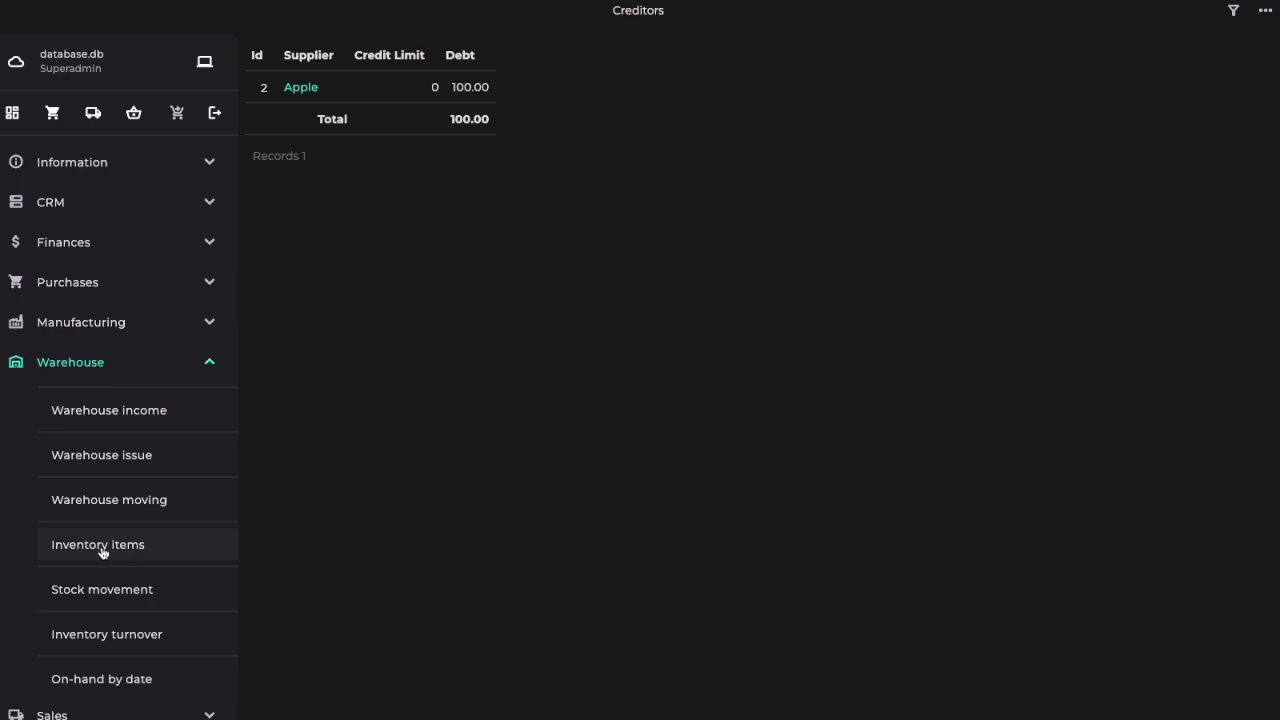
{"action": "left_click", "coordinate": [131, 642]}
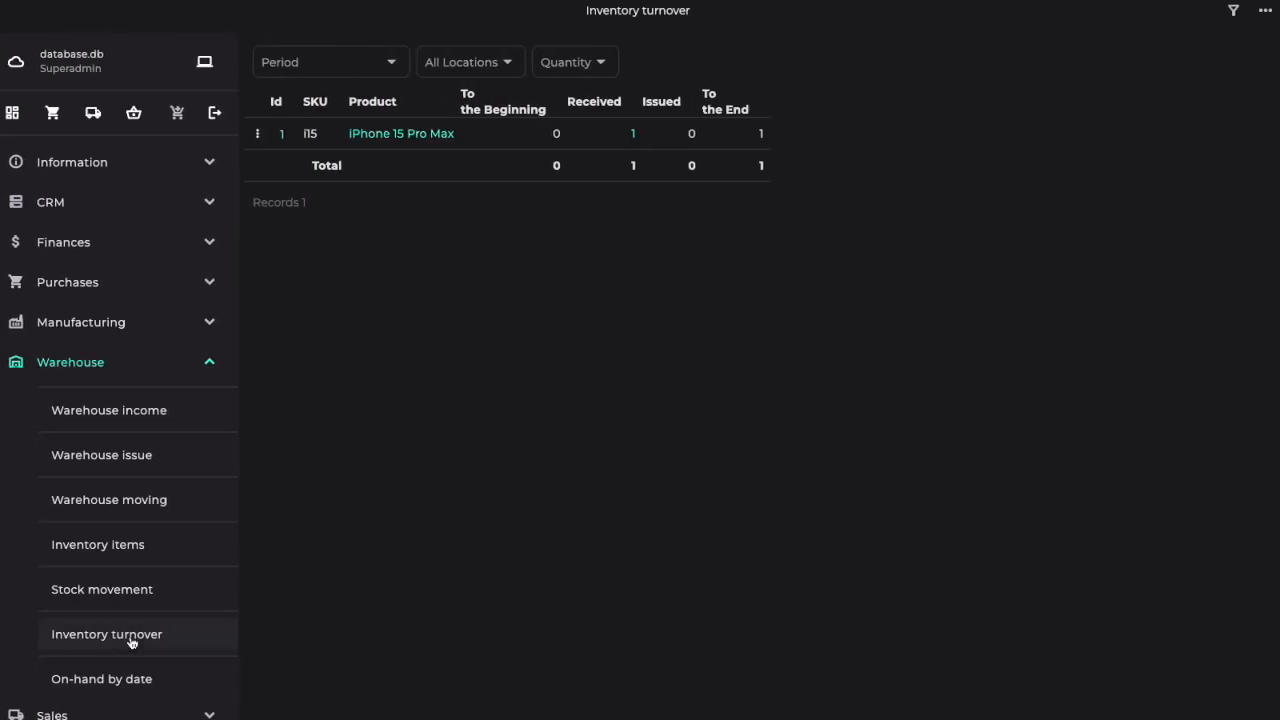
{"action": "left_click", "coordinate": [87, 368]}
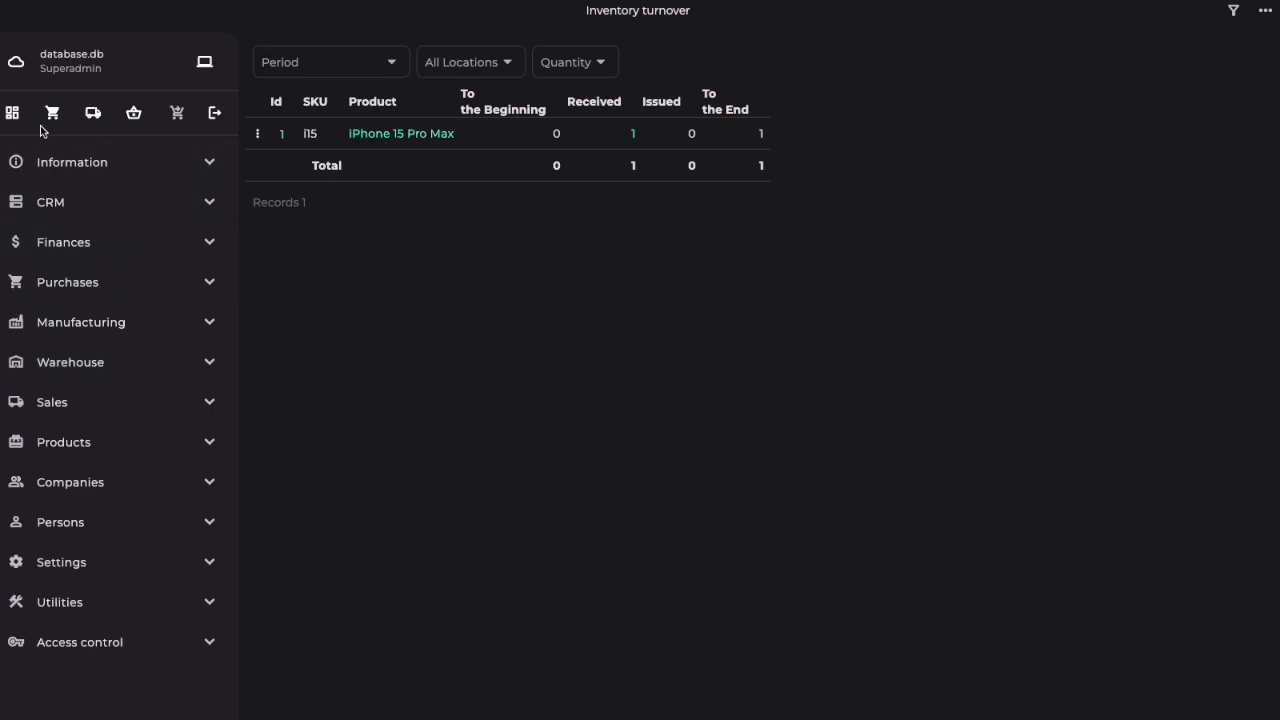
{"action": "left_click", "coordinate": [12, 113]}
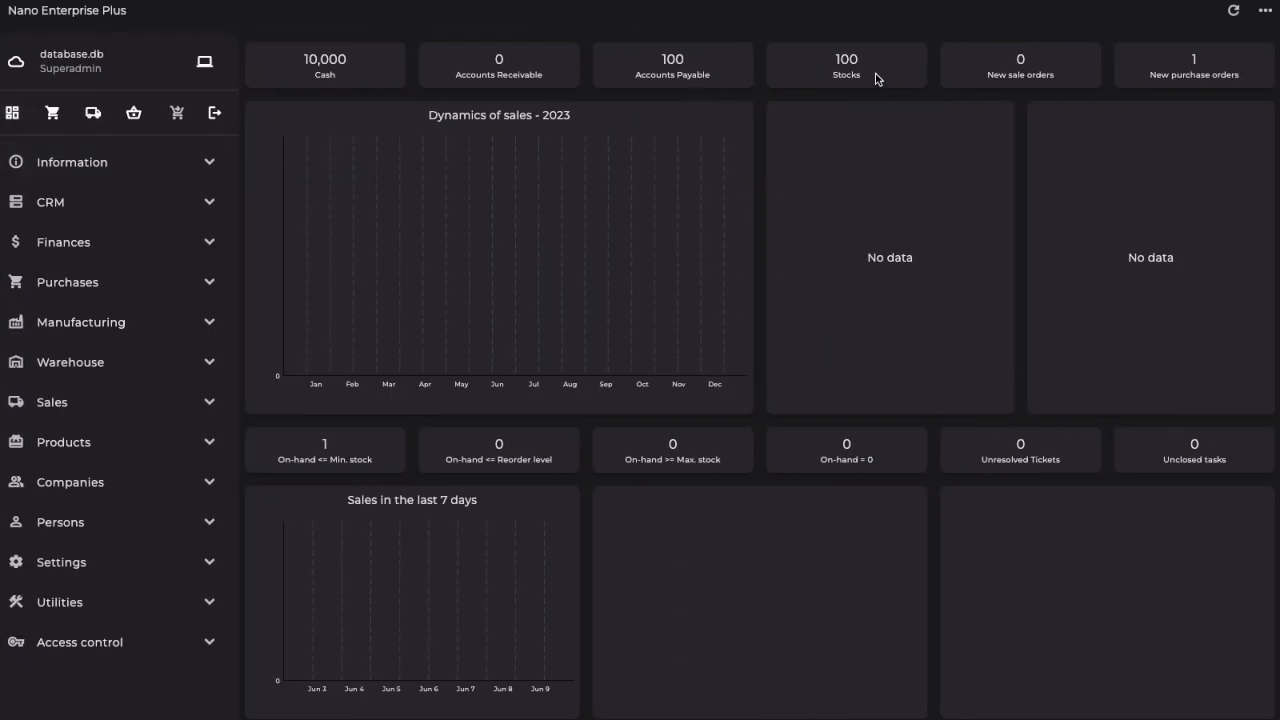
Step: Recalculate the financial reports after the goods receipt and view the balance sheet
{"action": "left_click", "coordinate": [60, 244]}
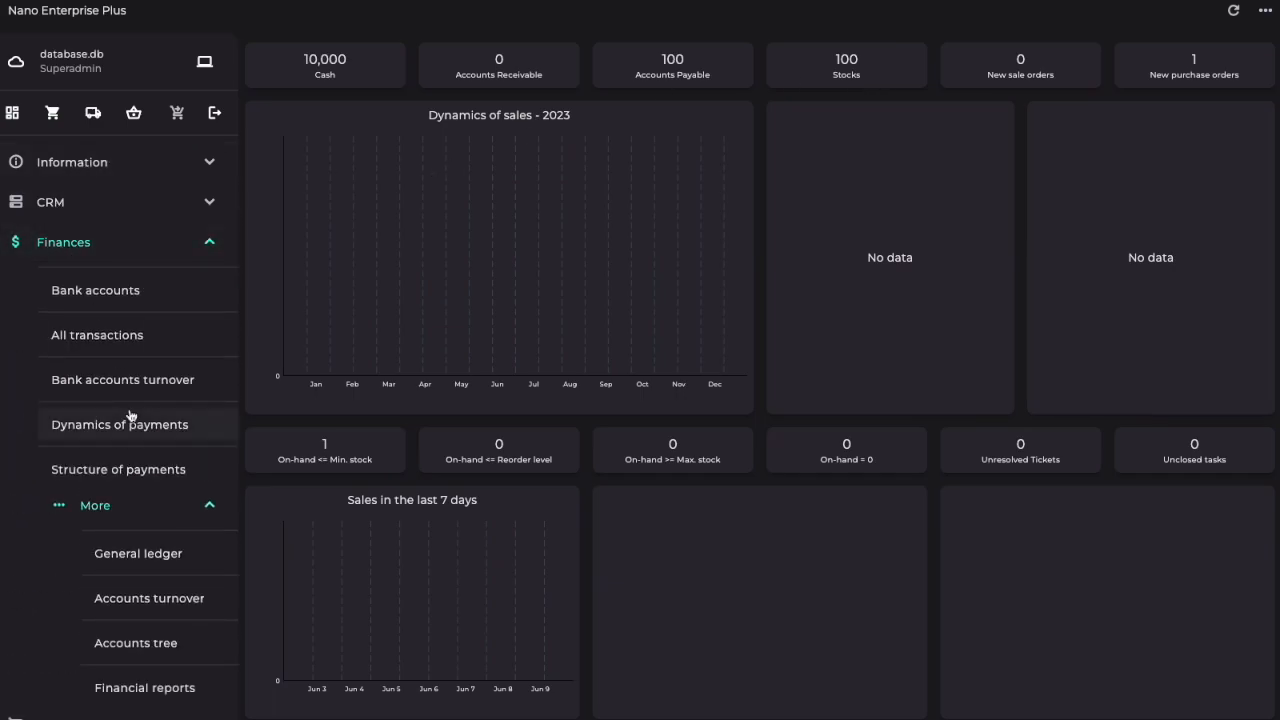
{"action": "scroll", "coordinate": [128, 417], "scroll_direction": "down", "scroll_amount": 3}
{"action": "left_click", "coordinate": [146, 533]}
{"action": "left_click", "coordinate": [761, 413]}
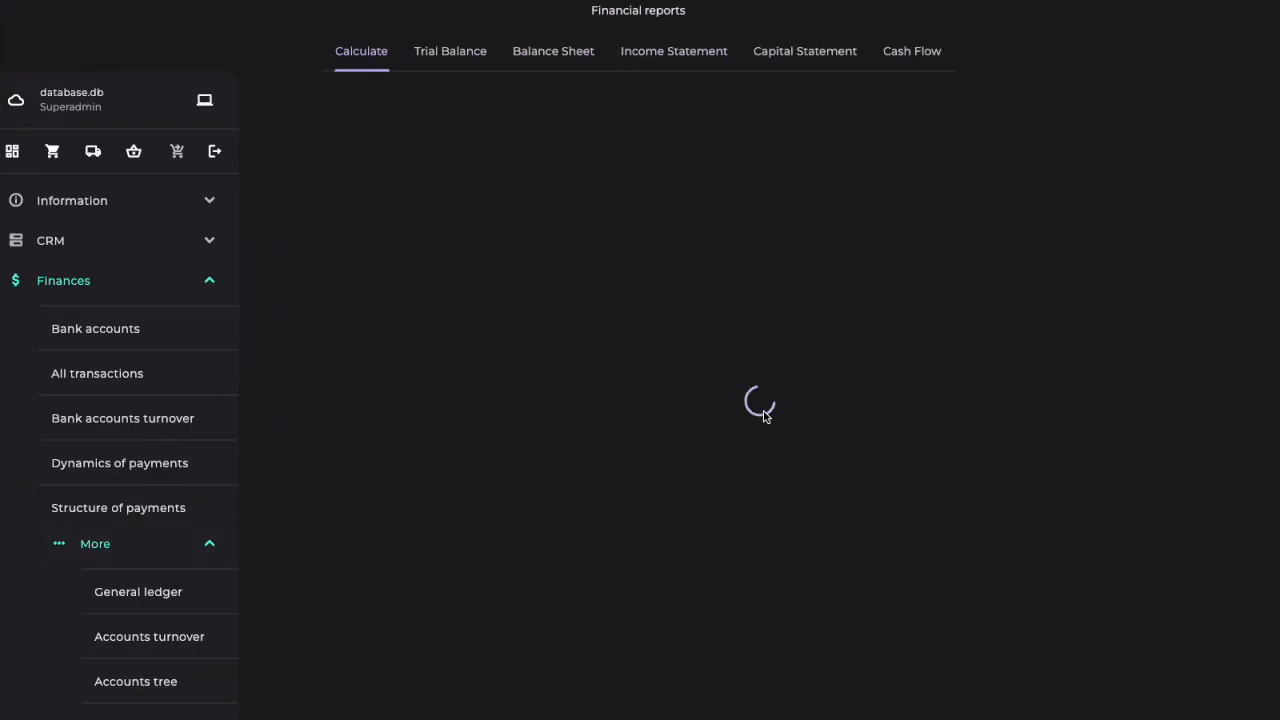
{"action": "left_click", "coordinate": [562, 52]}
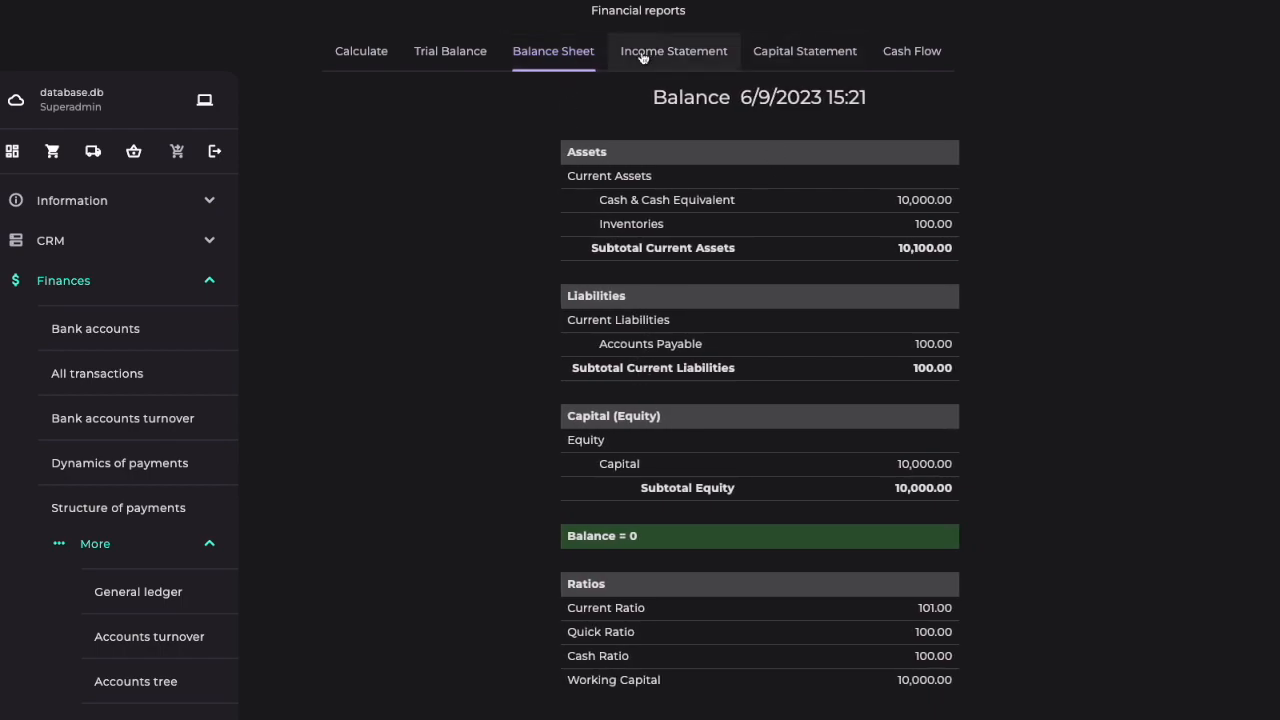
Step: Mark the Apple order in the purchases list and pay it from the Bank account
{"action": "left_click", "coordinate": [79, 284]}
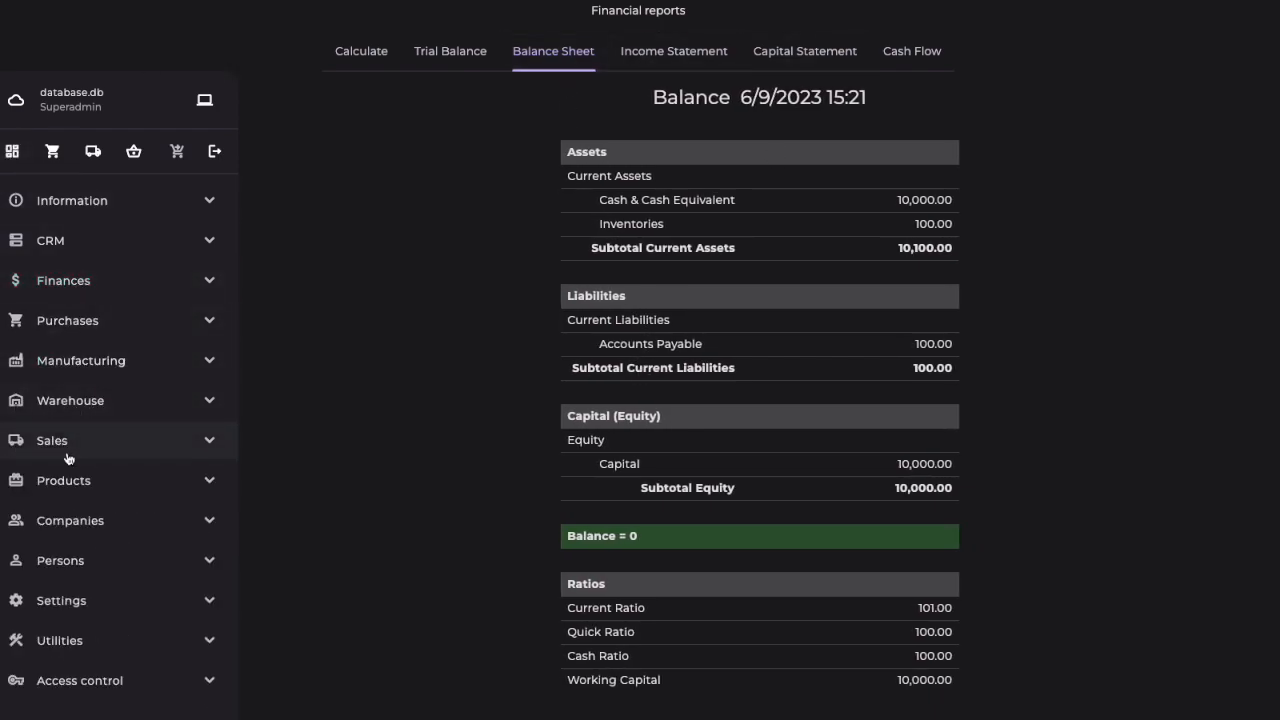
{"action": "left_click", "coordinate": [54, 321]}
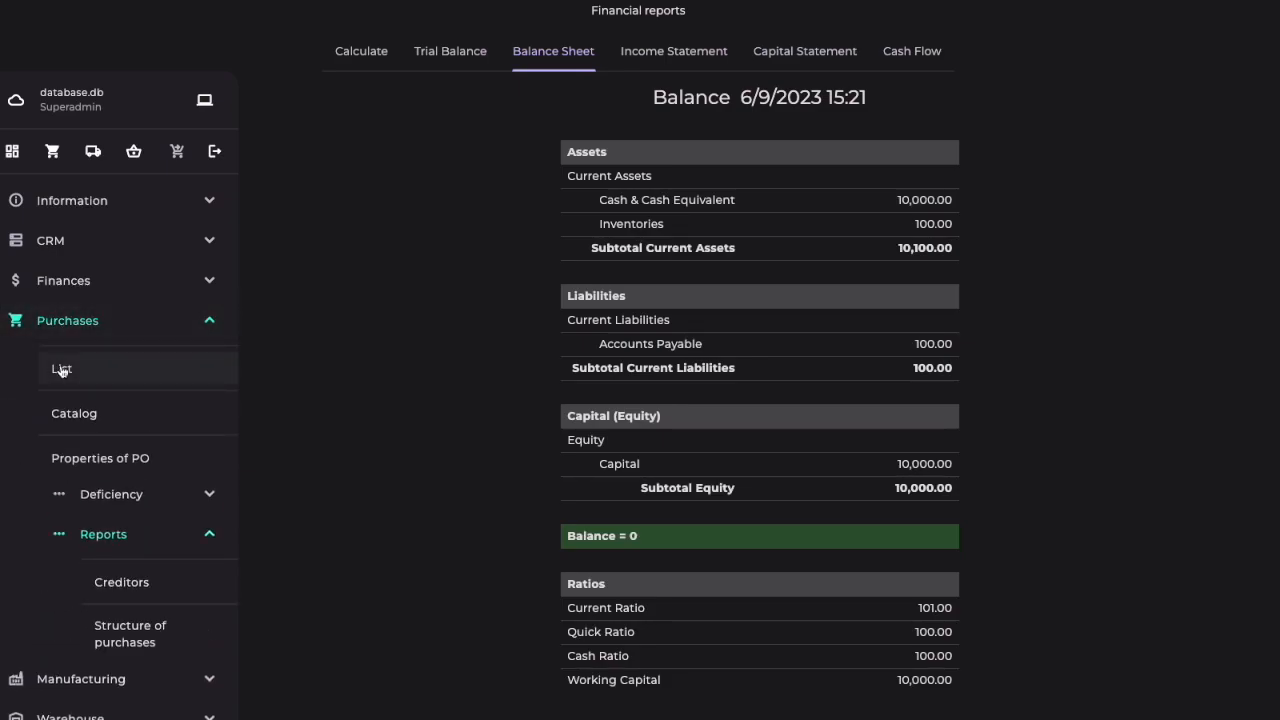
{"action": "left_click", "coordinate": [61, 370]}
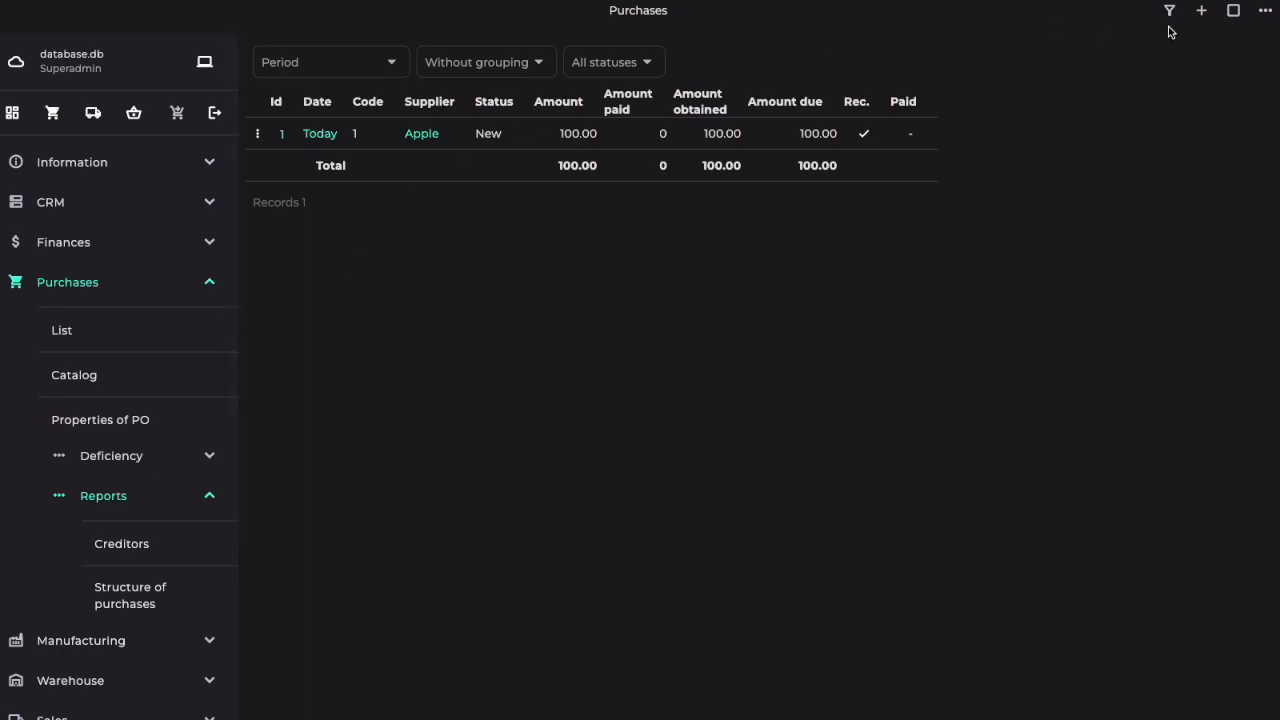
{"action": "left_click", "coordinate": [1233, 12]}
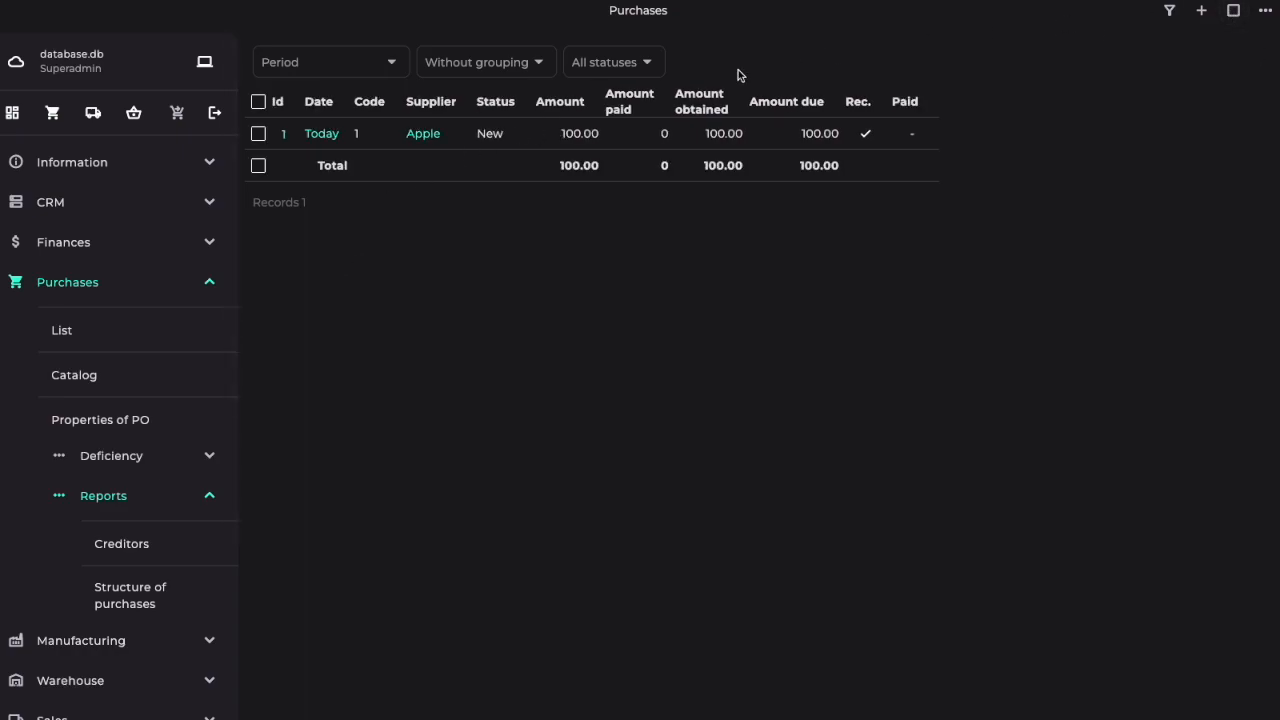
{"action": "left_click", "coordinate": [258, 134]}
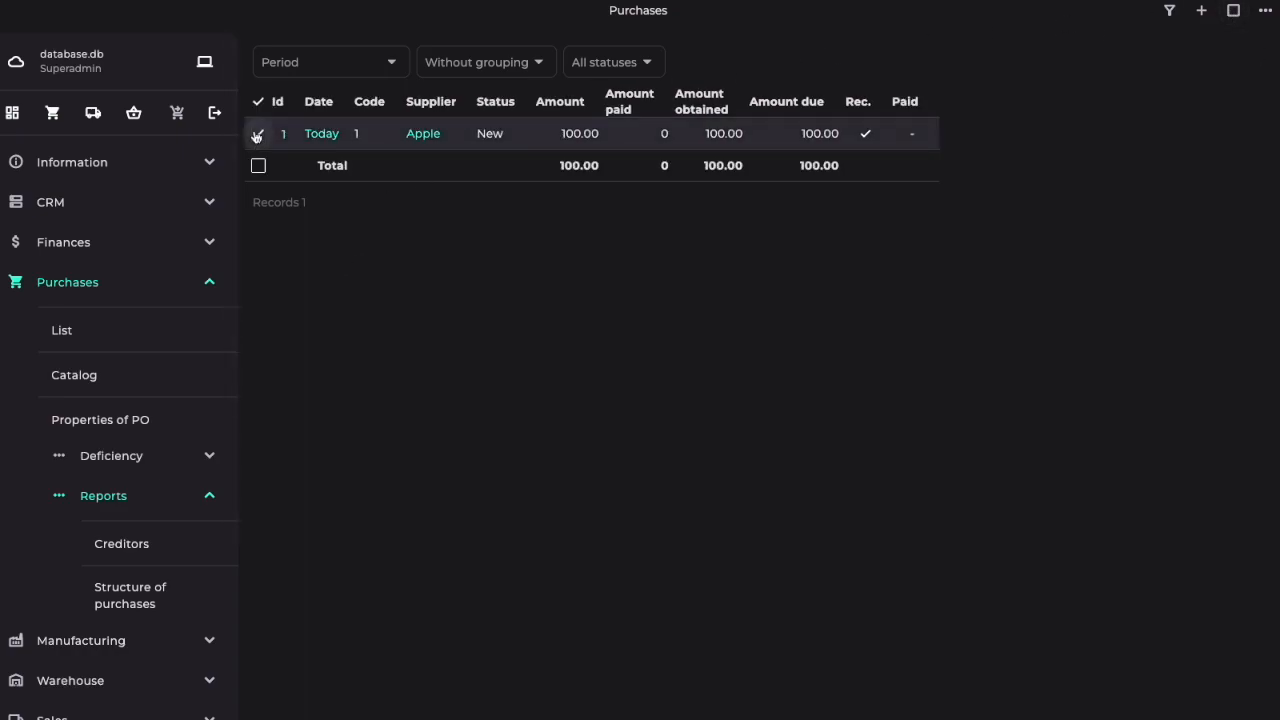
{"action": "left_click", "coordinate": [1265, 11]}
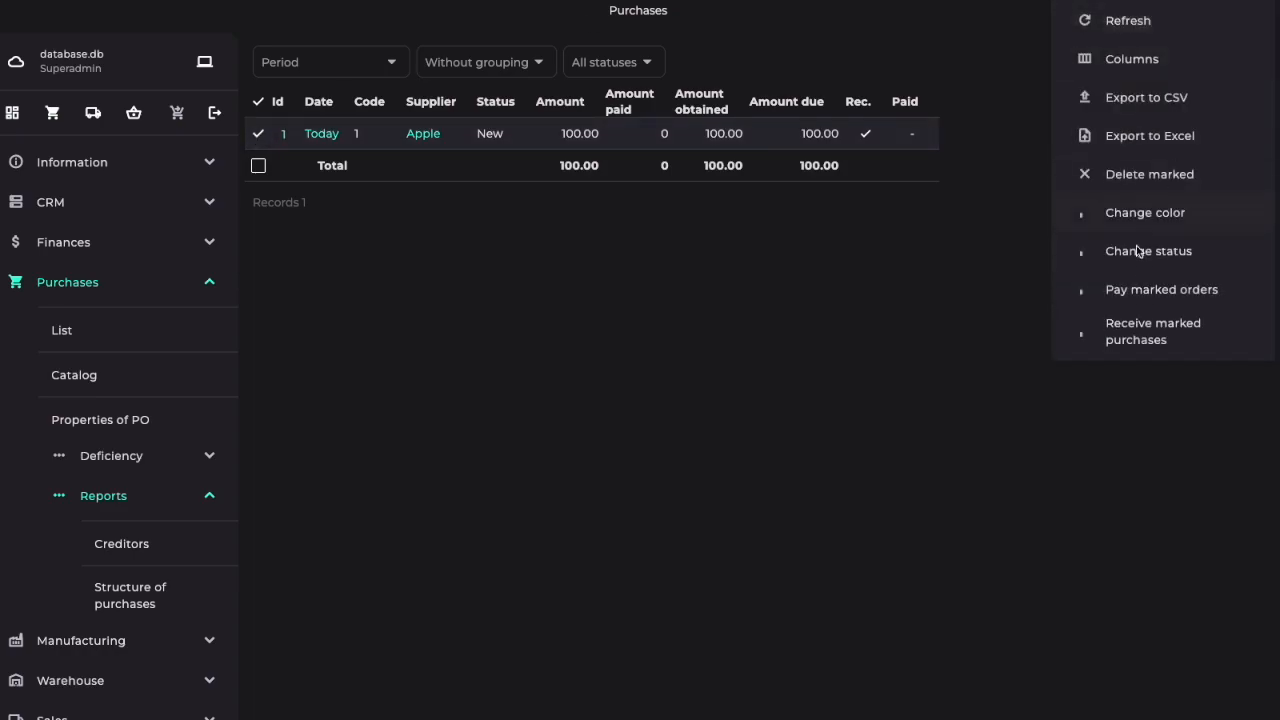
{"action": "left_click", "coordinate": [1153, 292]}
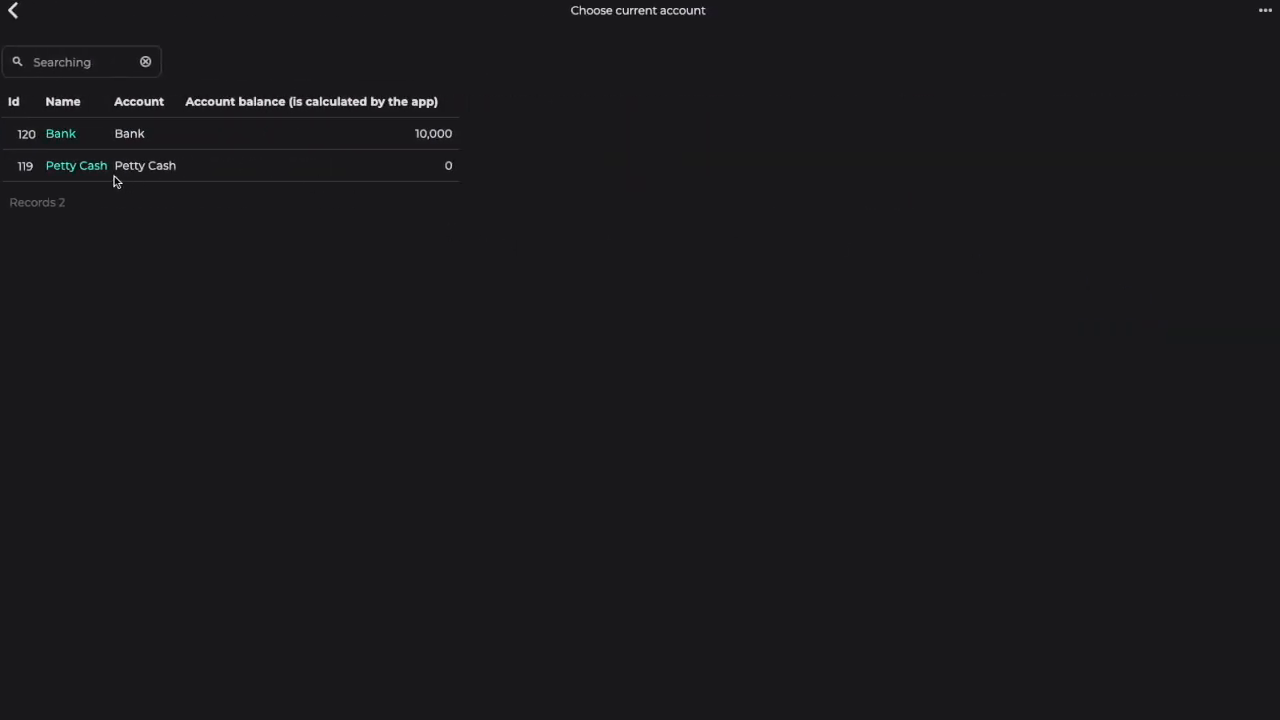
{"action": "left_click", "coordinate": [61, 136]}
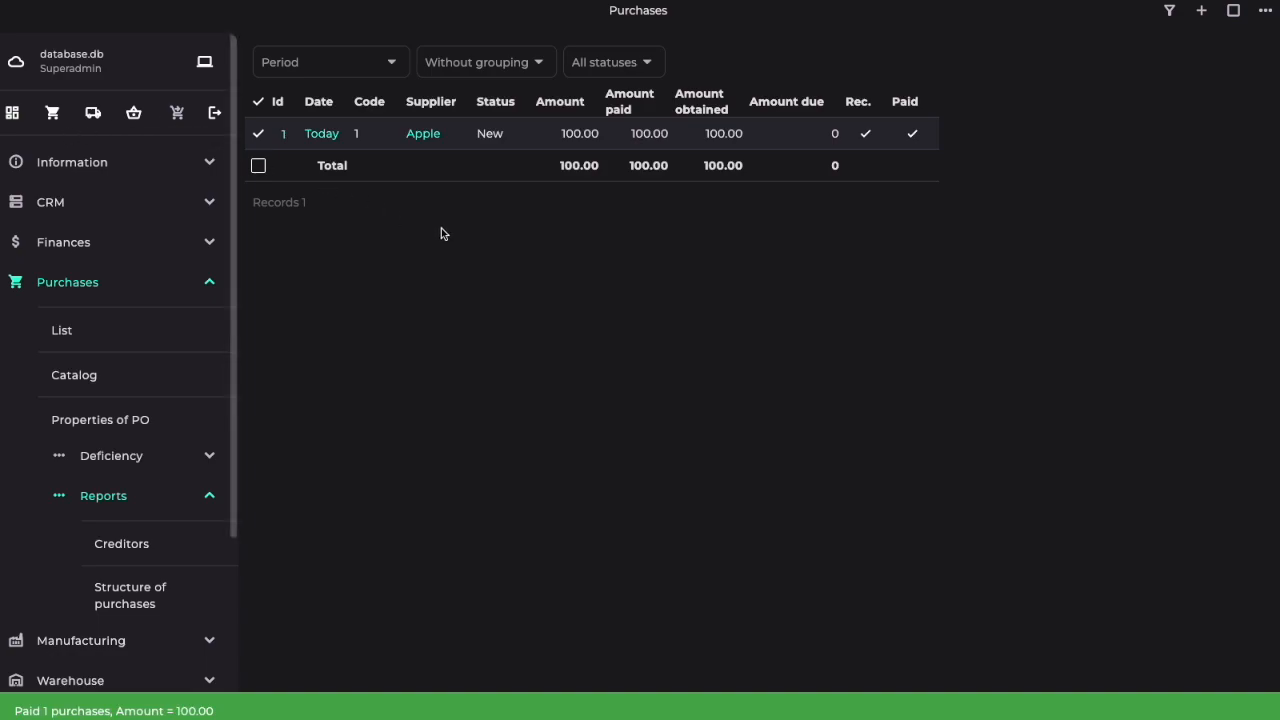
Step: Check the Creditors report and the dashboard figures after the supplier payment
{"action": "left_click", "coordinate": [126, 543]}
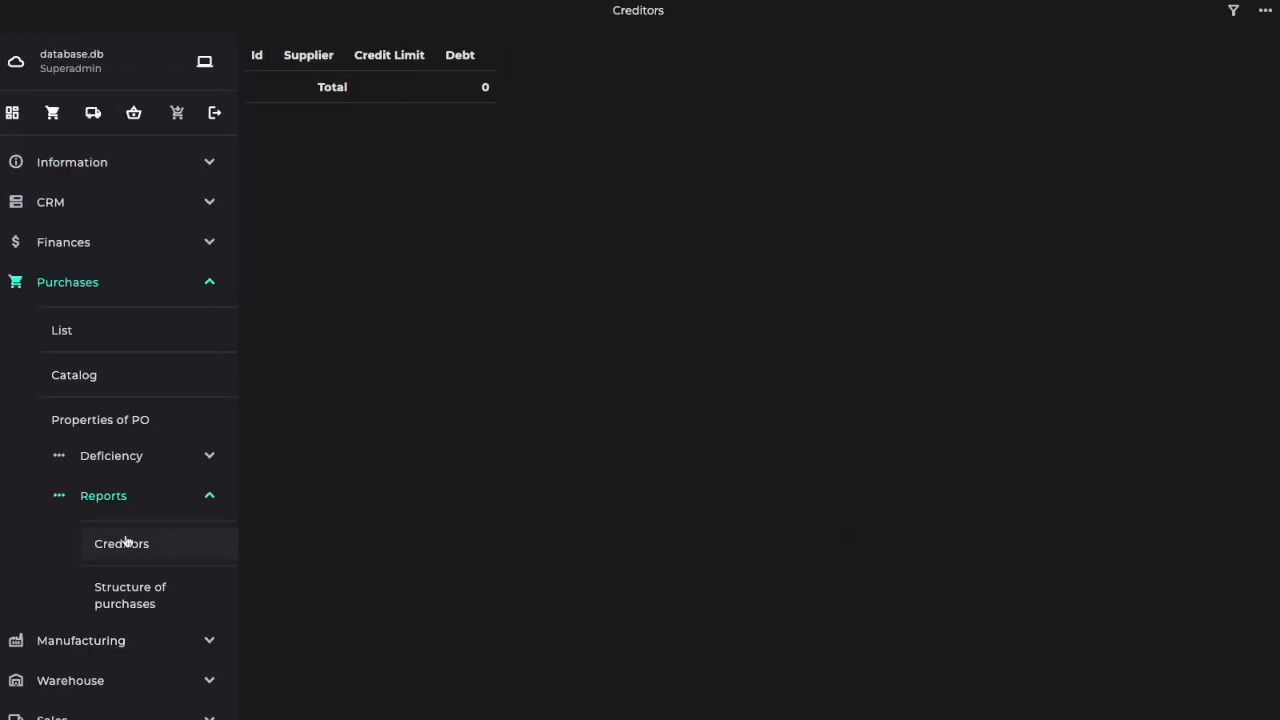
{"action": "left_click", "coordinate": [13, 114]}
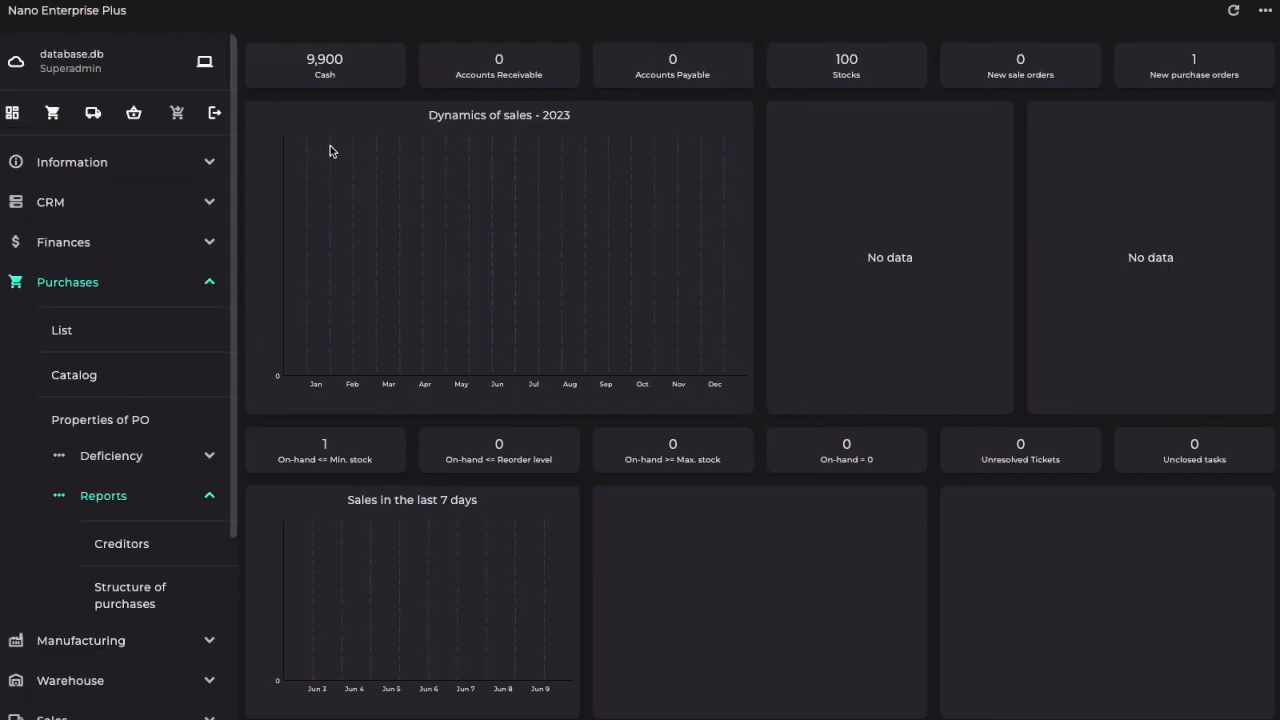
{"action": "left_click", "coordinate": [13, 114]}
Step: Calculate the financial reports again after the supplier payment and view the balance sheet
{"action": "left_click", "coordinate": [76, 242]}
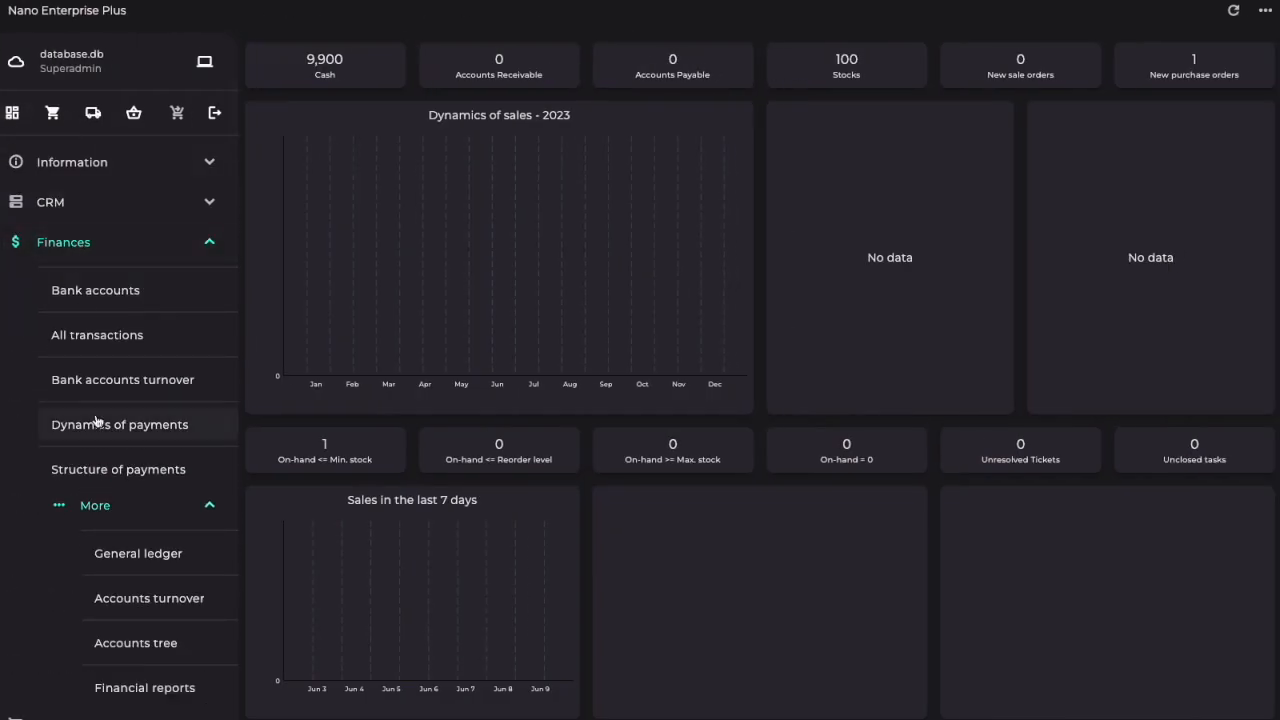
{"action": "left_click", "coordinate": [94, 689]}
{"action": "left_click", "coordinate": [777, 417]}
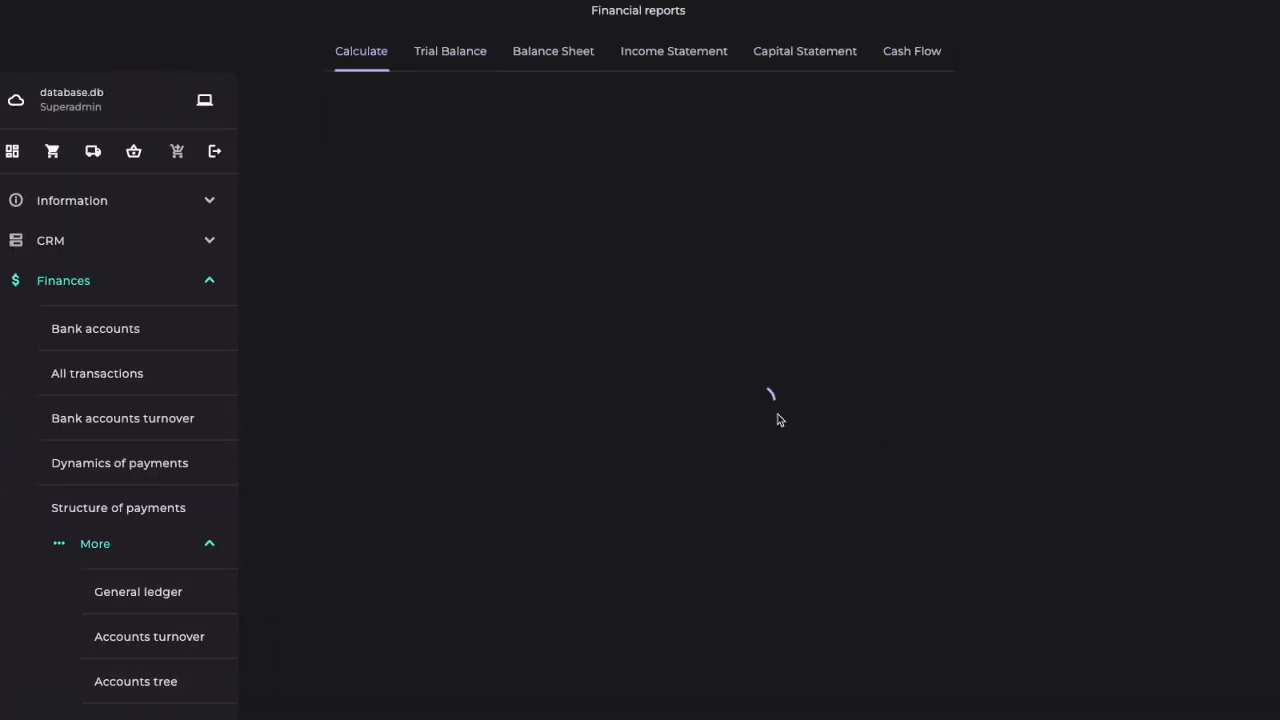
{"action": "left_click", "coordinate": [545, 60]}
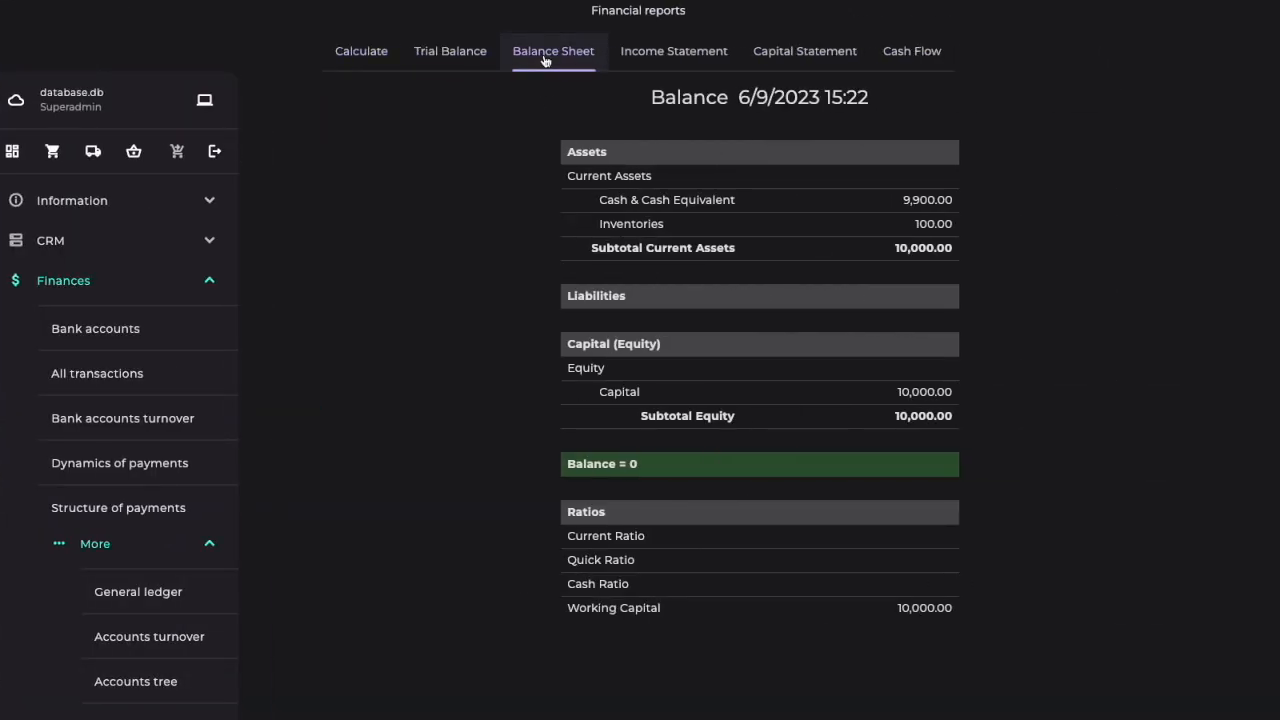
Step: Return to the dashboard and open the e-shop in the sales section
{"action": "left_click", "coordinate": [12, 151]}
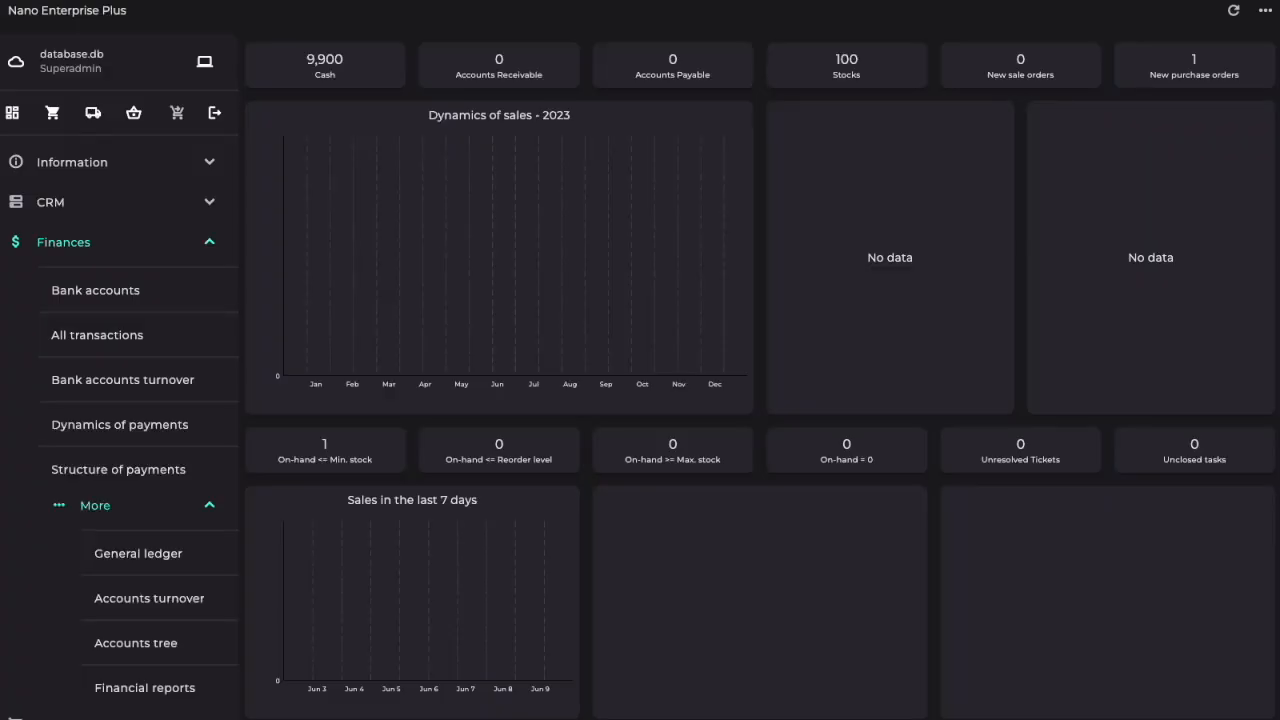
{"action": "left_click", "coordinate": [140, 258]}
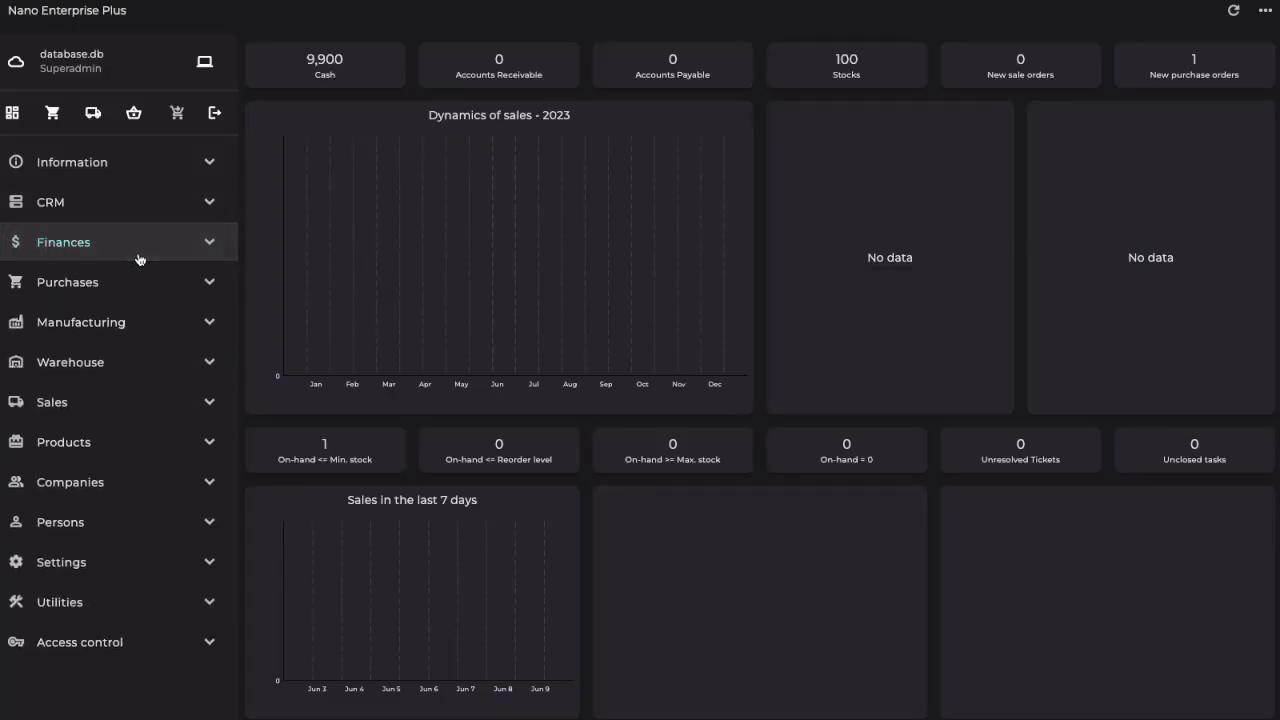
{"action": "left_click", "coordinate": [69, 401]}
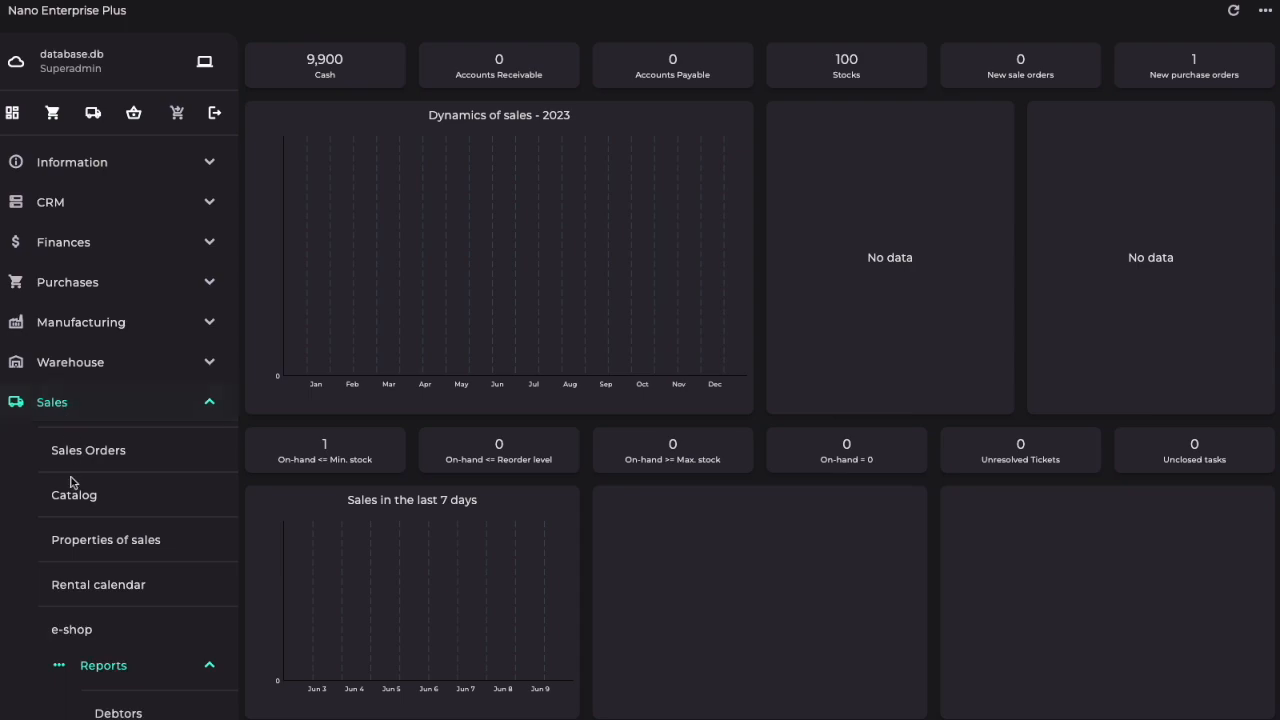
{"action": "left_click", "coordinate": [79, 636]}
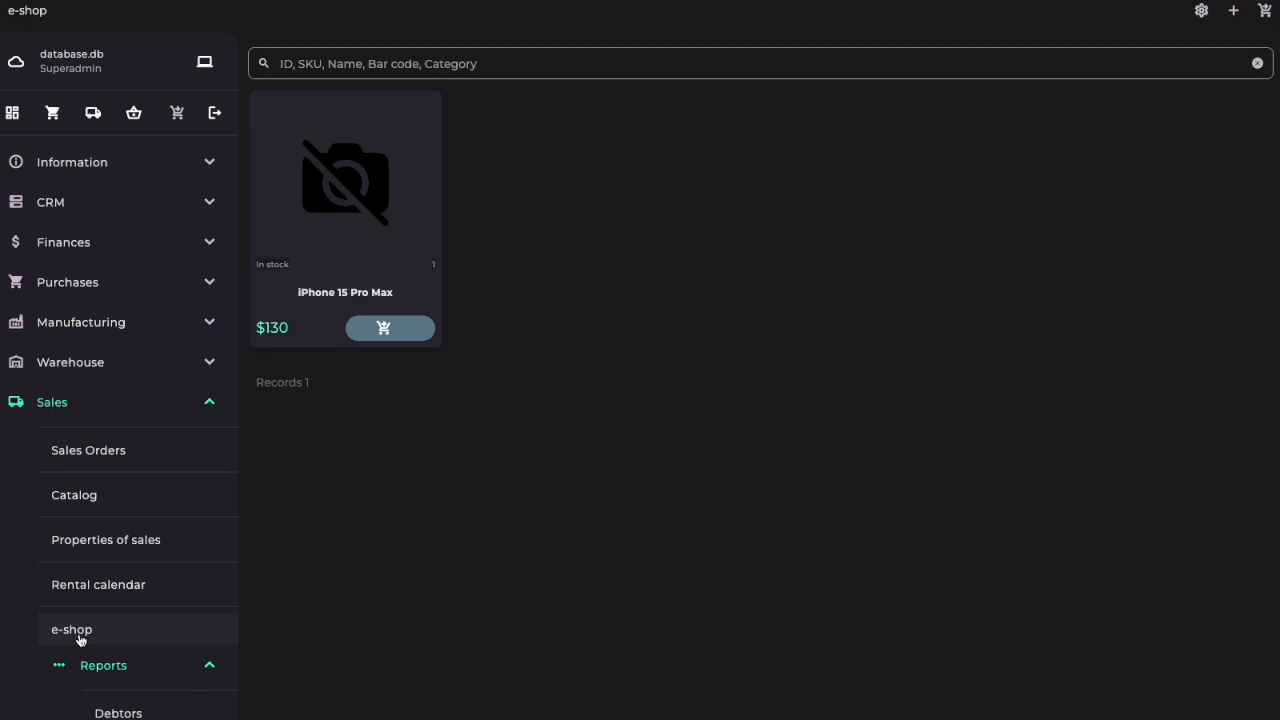
Step: Add iphone14.png from the Desktop as a photo of the iPhone 15 Pro Max and return to the e-shop
{"action": "left_click", "coordinate": [366, 189]}
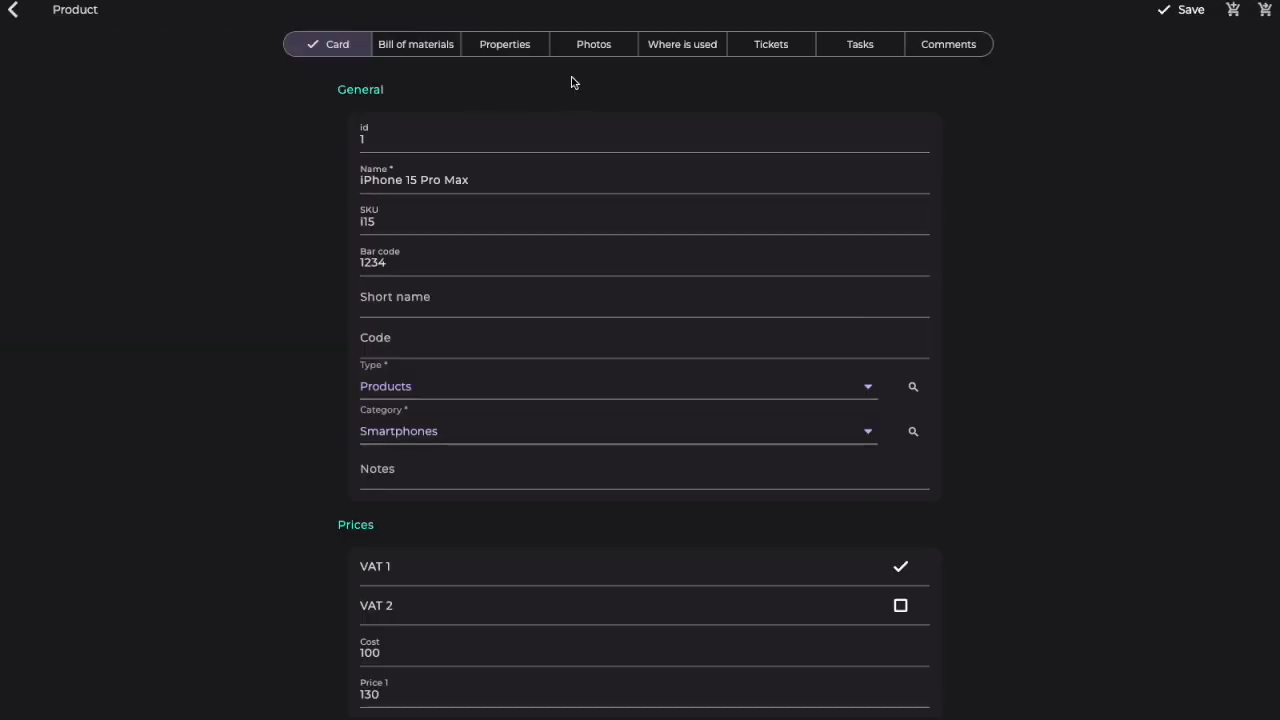
{"action": "left_click", "coordinate": [591, 49]}
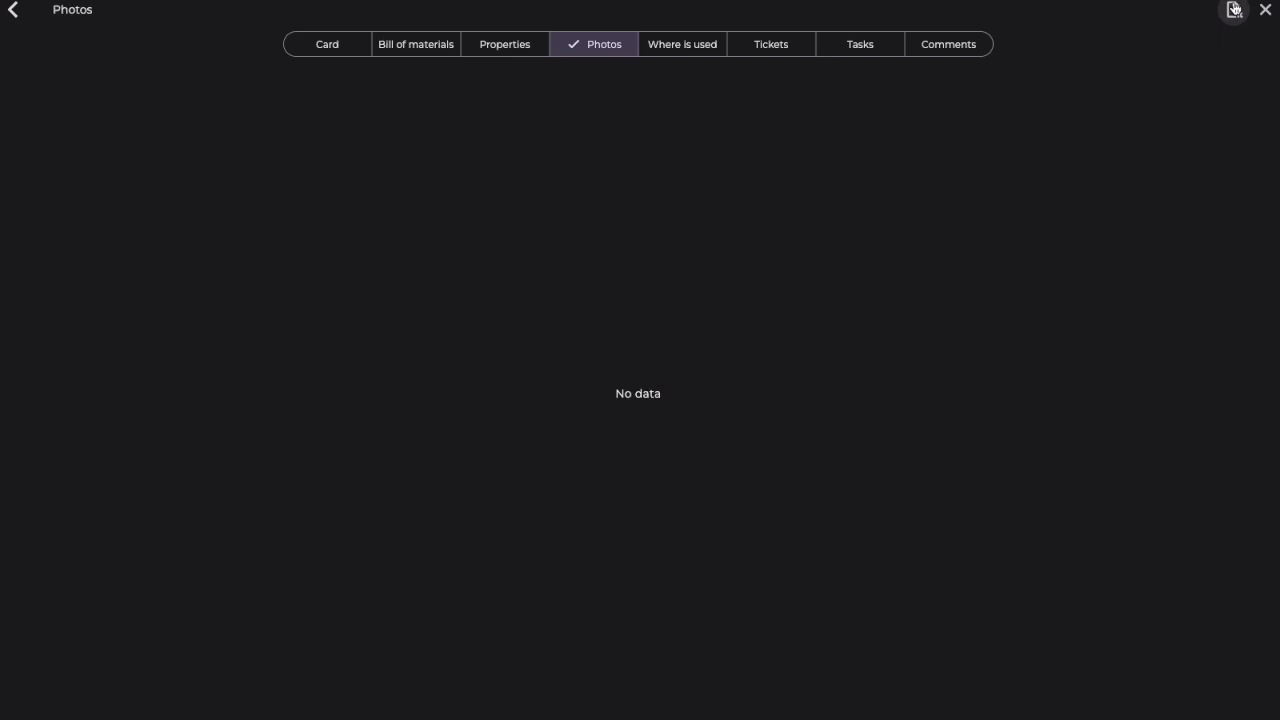
{"action": "left_click", "coordinate": [1233, 10]}
{"action": "left_click", "coordinate": [629, 171]}
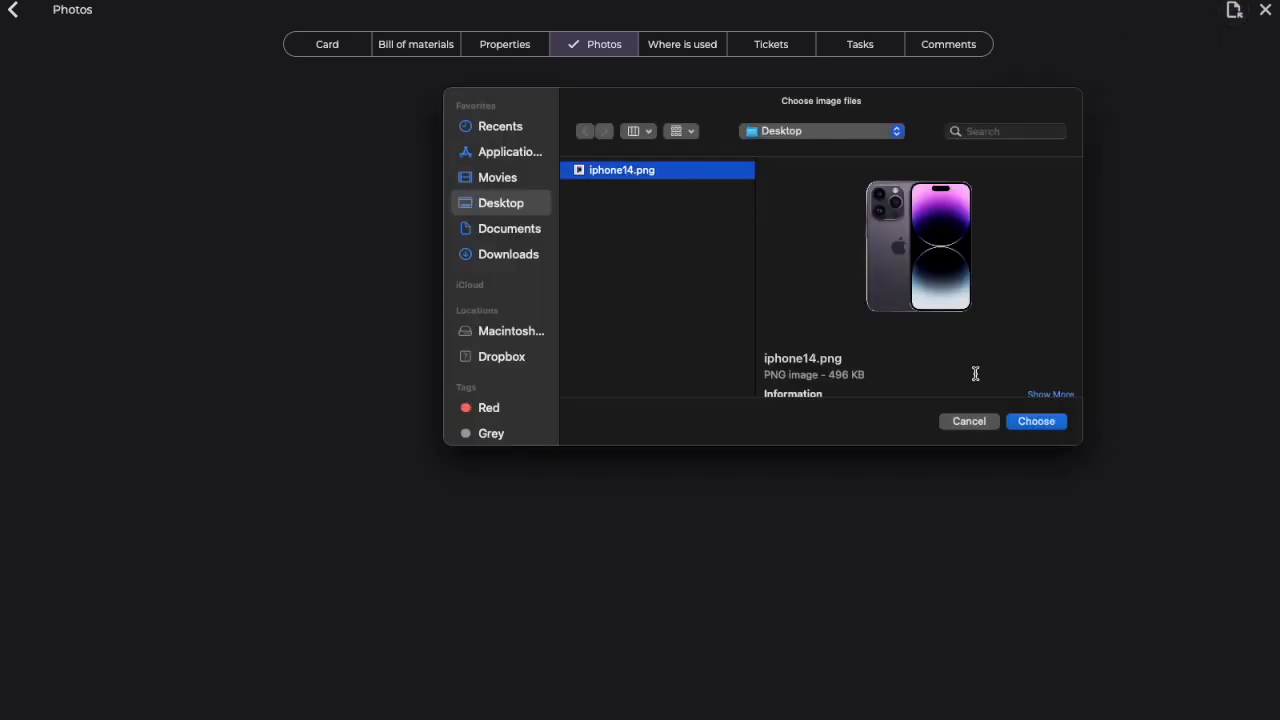
{"action": "left_click", "coordinate": [1046, 424]}
{"action": "left_click", "coordinate": [16, 11]}
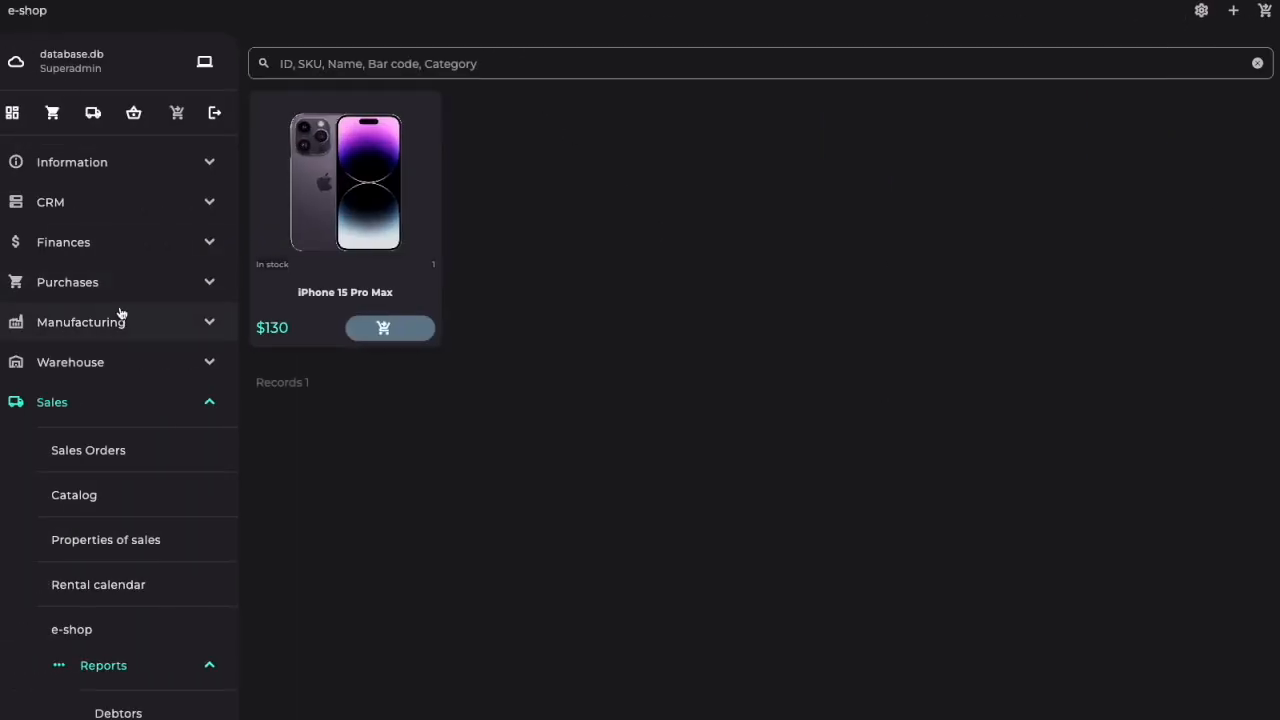
Step: Put the iPhone 15 Pro Max in the cart and save a sales order from it for client Galaxy
{"action": "left_click", "coordinate": [390, 328]}
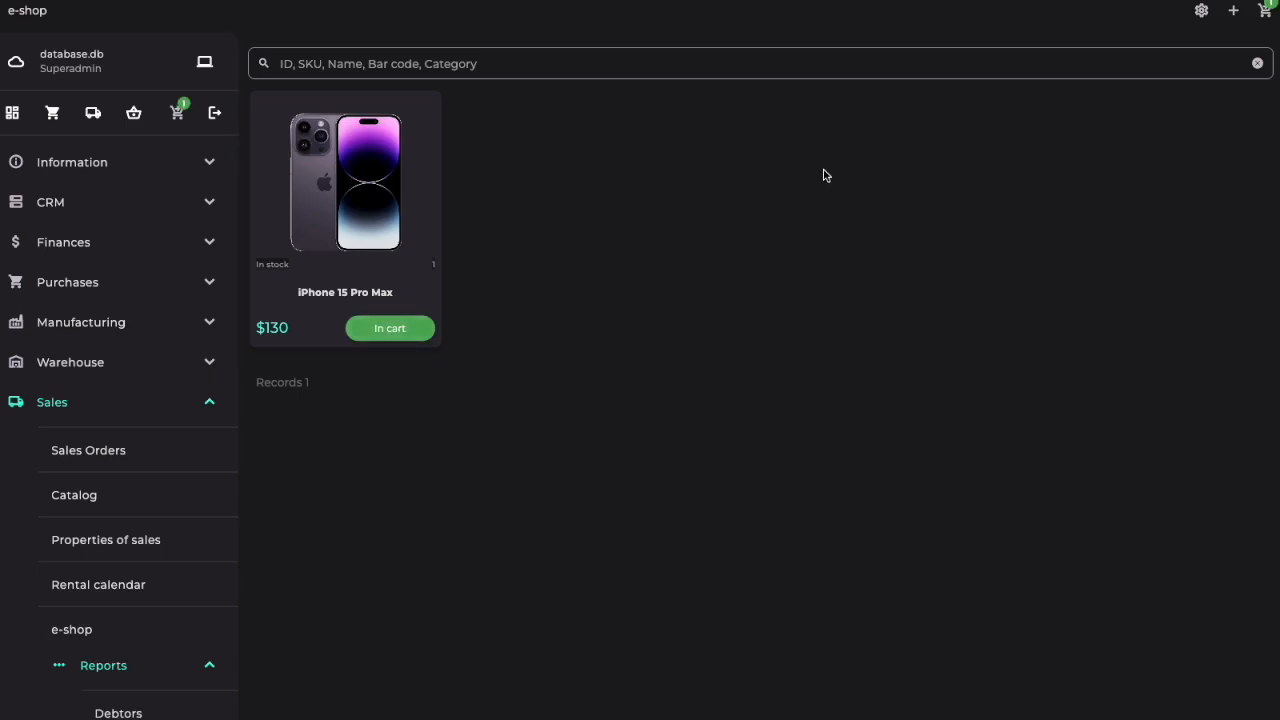
{"action": "left_click", "coordinate": [1265, 12]}
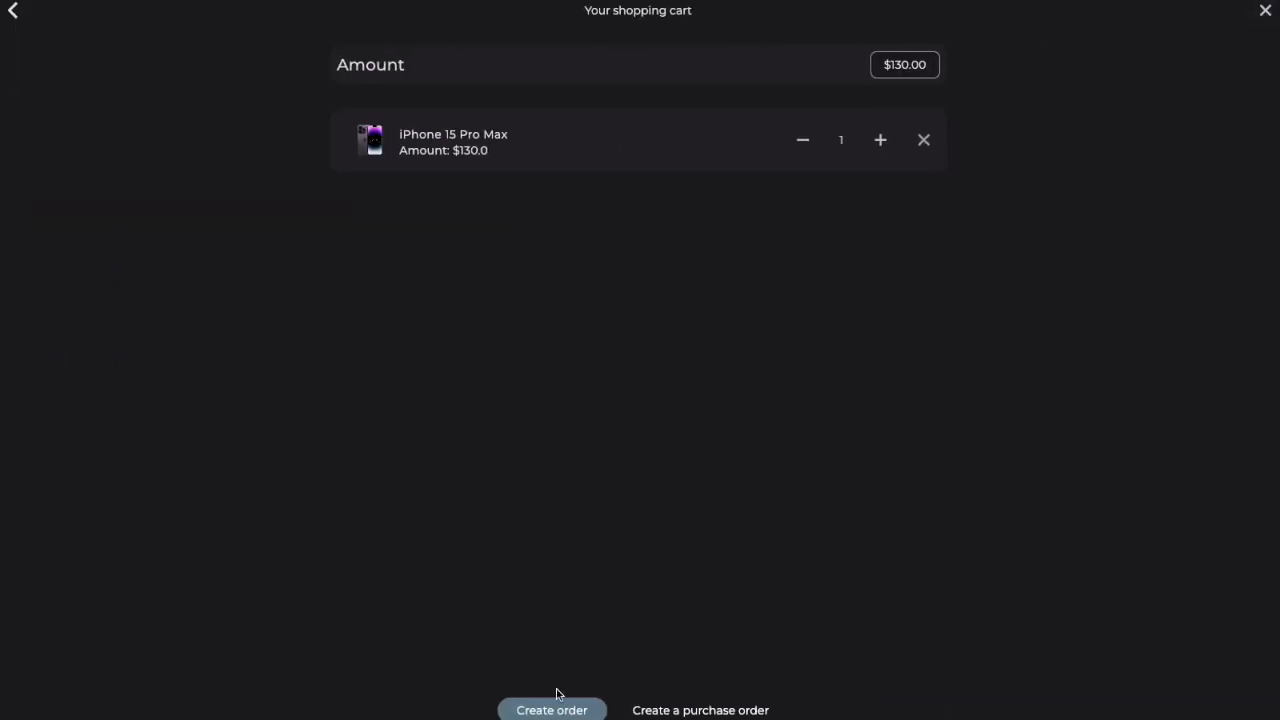
{"action": "left_click", "coordinate": [561, 711]}
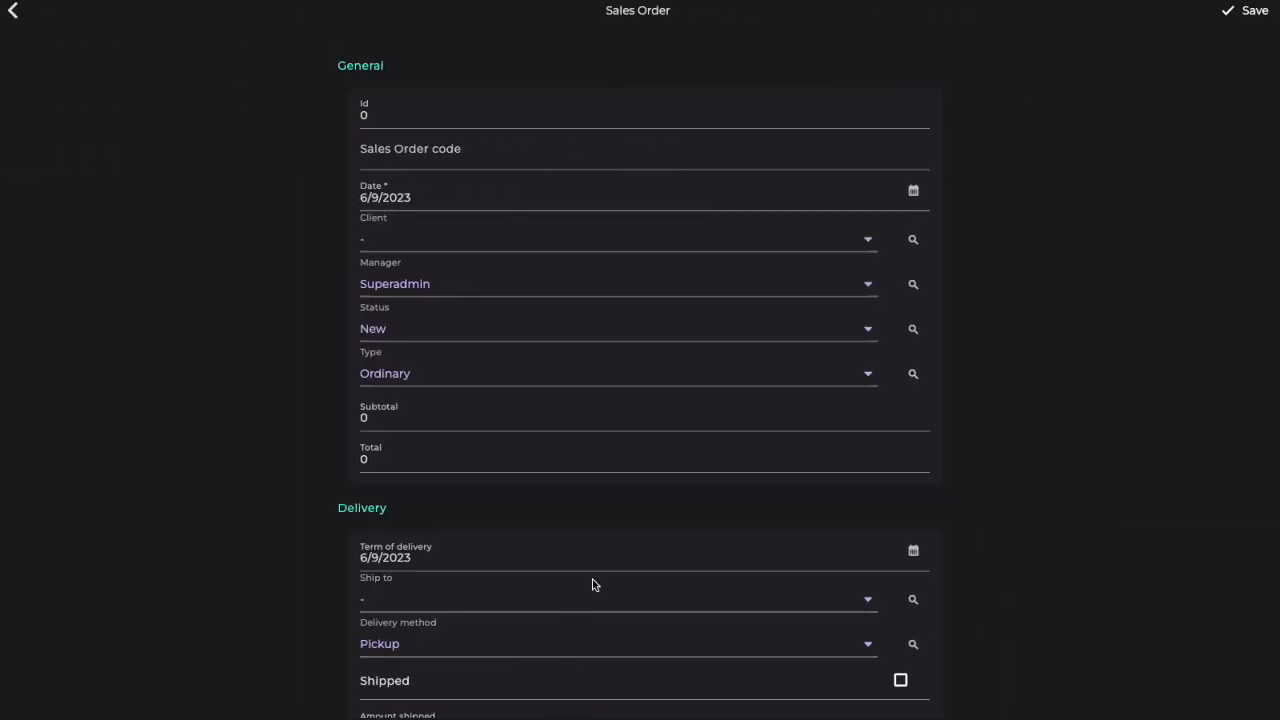
{"action": "left_click", "coordinate": [754, 242]}
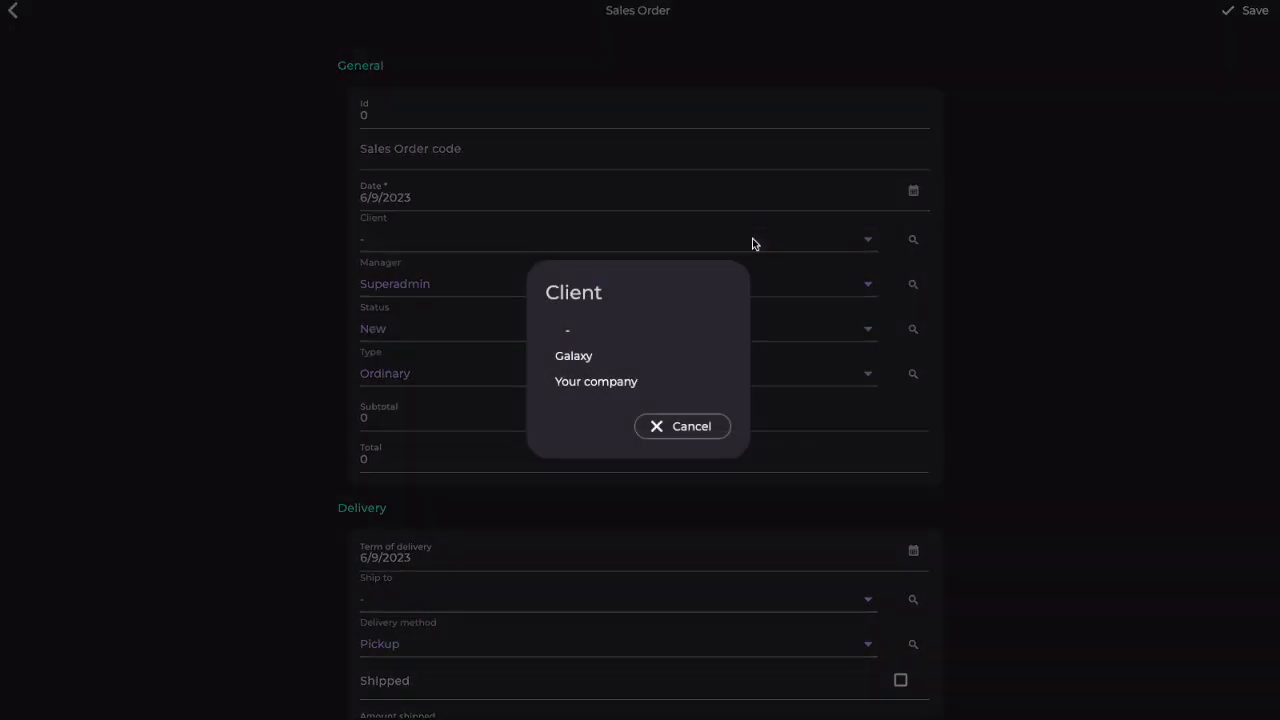
{"action": "left_click", "coordinate": [580, 356]}
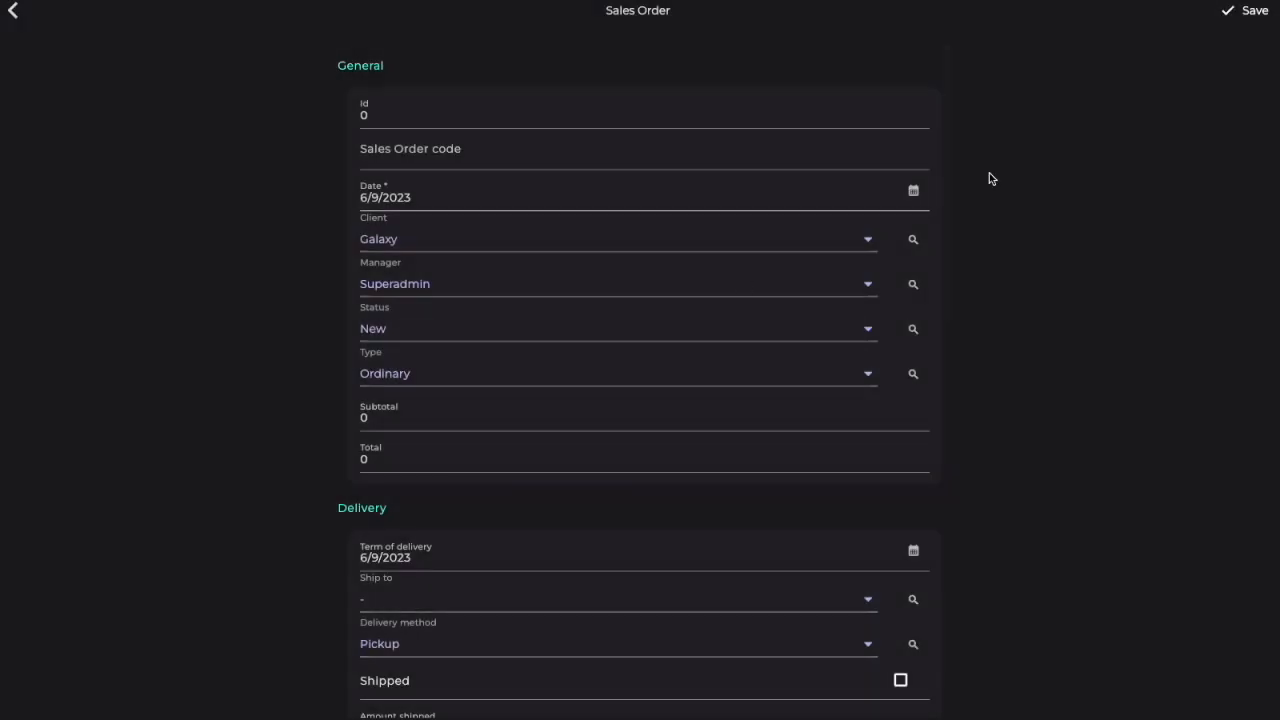
{"action": "left_click", "coordinate": [1260, 12]}
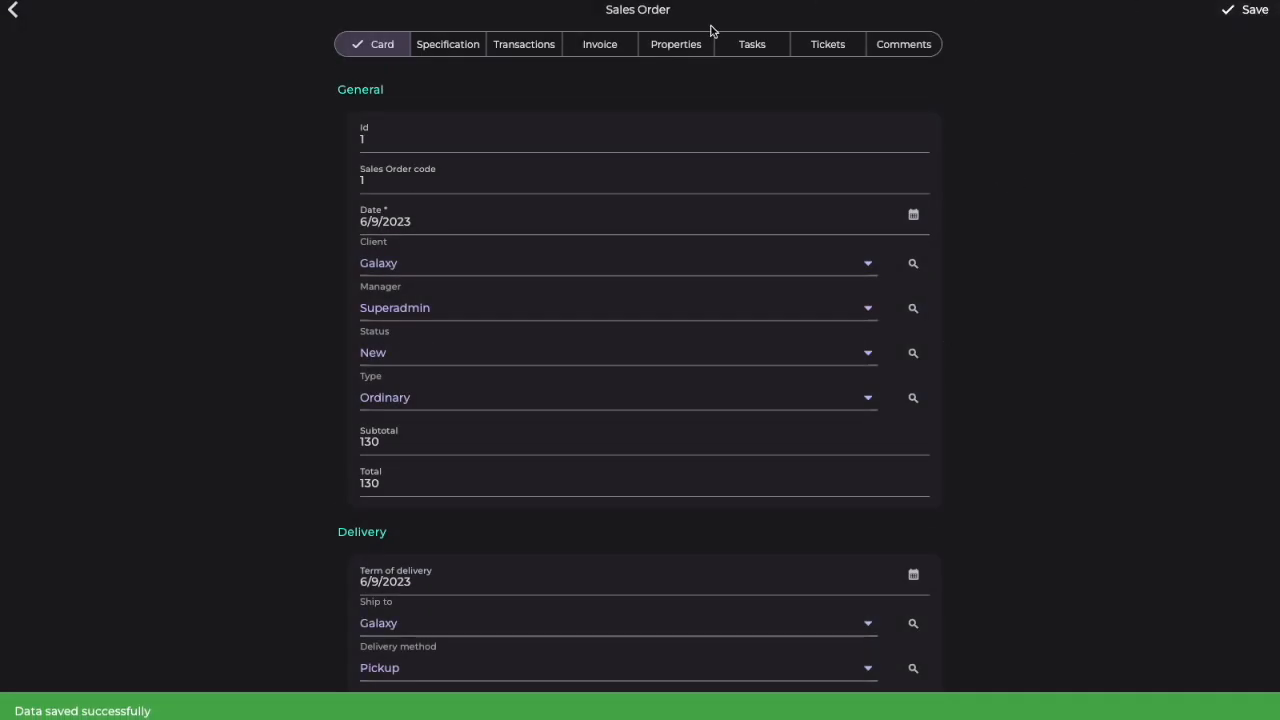
Step: Examine the sales order's specification and the extra actions available for its lines
{"action": "left_click", "coordinate": [462, 43]}
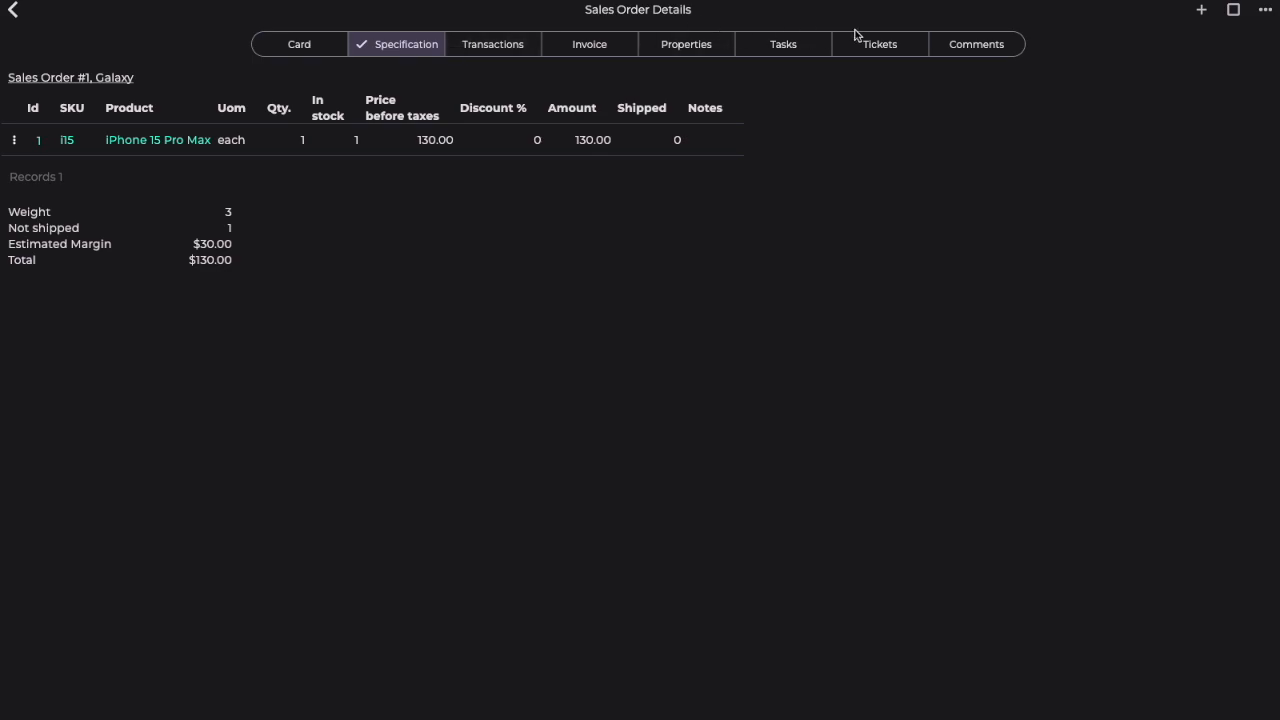
{"action": "left_click", "coordinate": [1266, 12]}
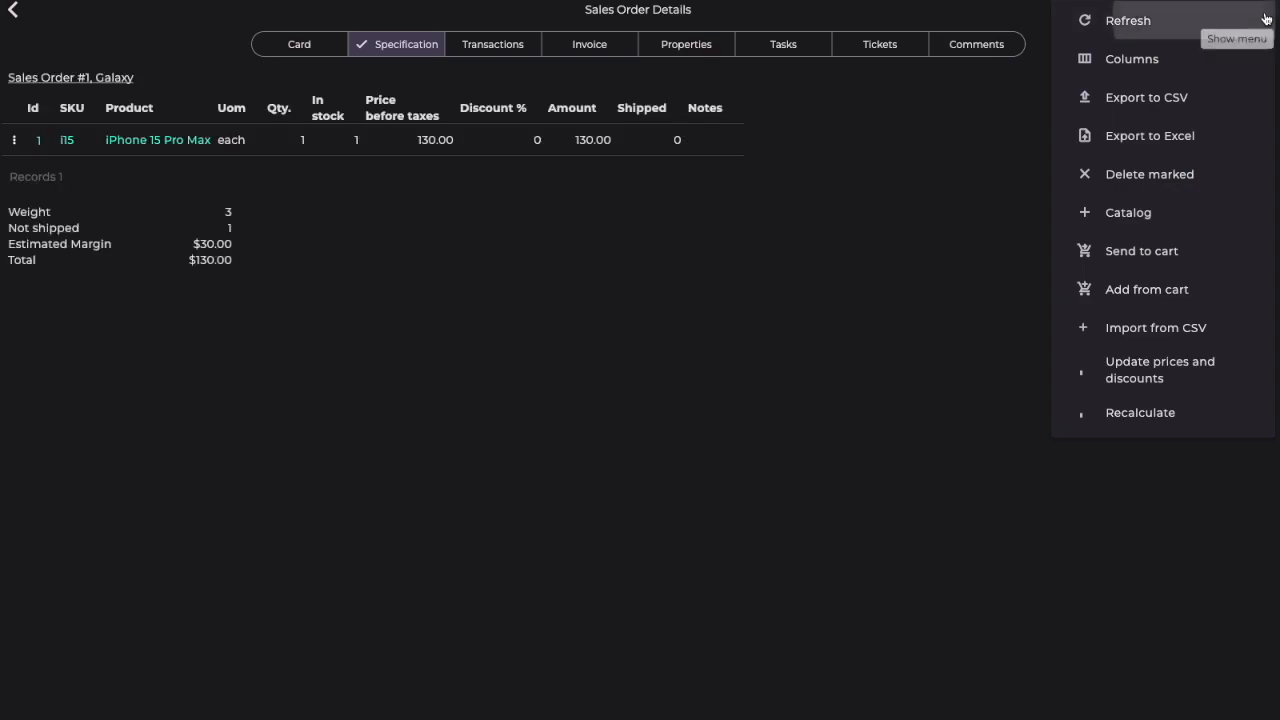
{"action": "left_click", "coordinate": [1265, 15]}
Step: Preview the sales order's documents with the PDF, Invoice 3, Invoice with logo, Invoice, Quote and Simple invoce templates
{"action": "left_click", "coordinate": [589, 44]}
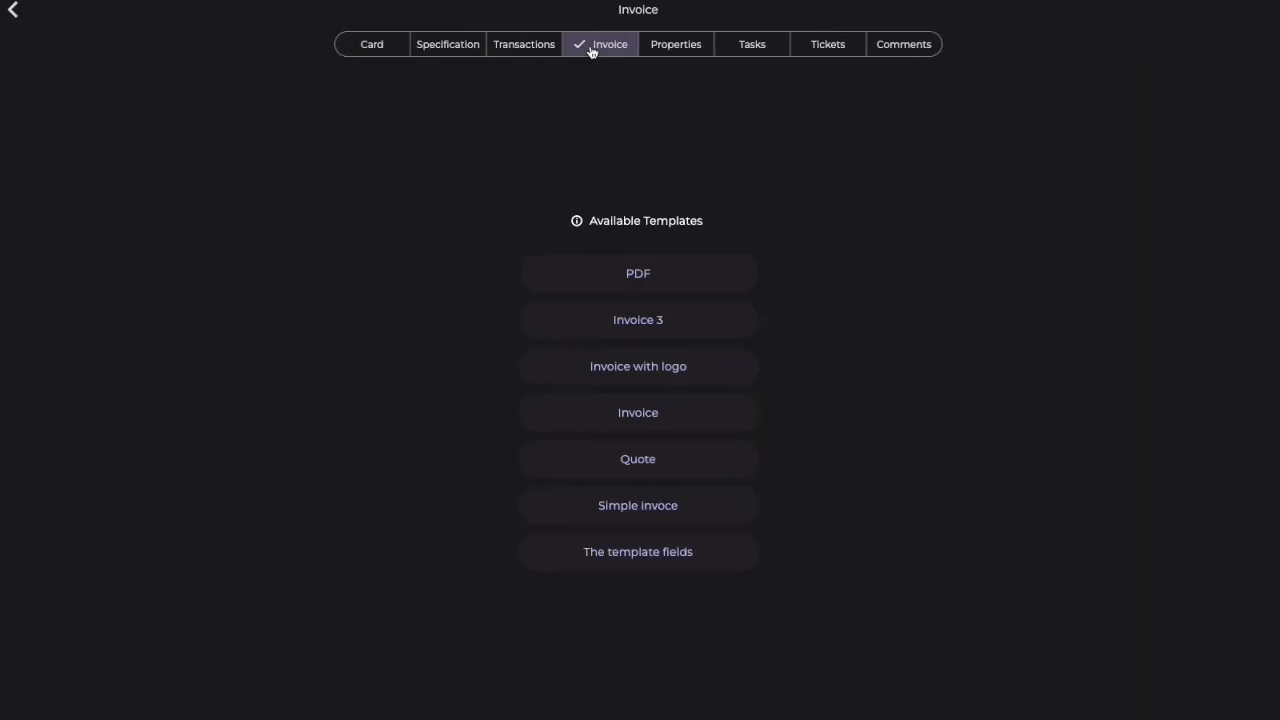
{"action": "left_click", "coordinate": [615, 274]}
{"action": "left_click", "coordinate": [13, 12]}
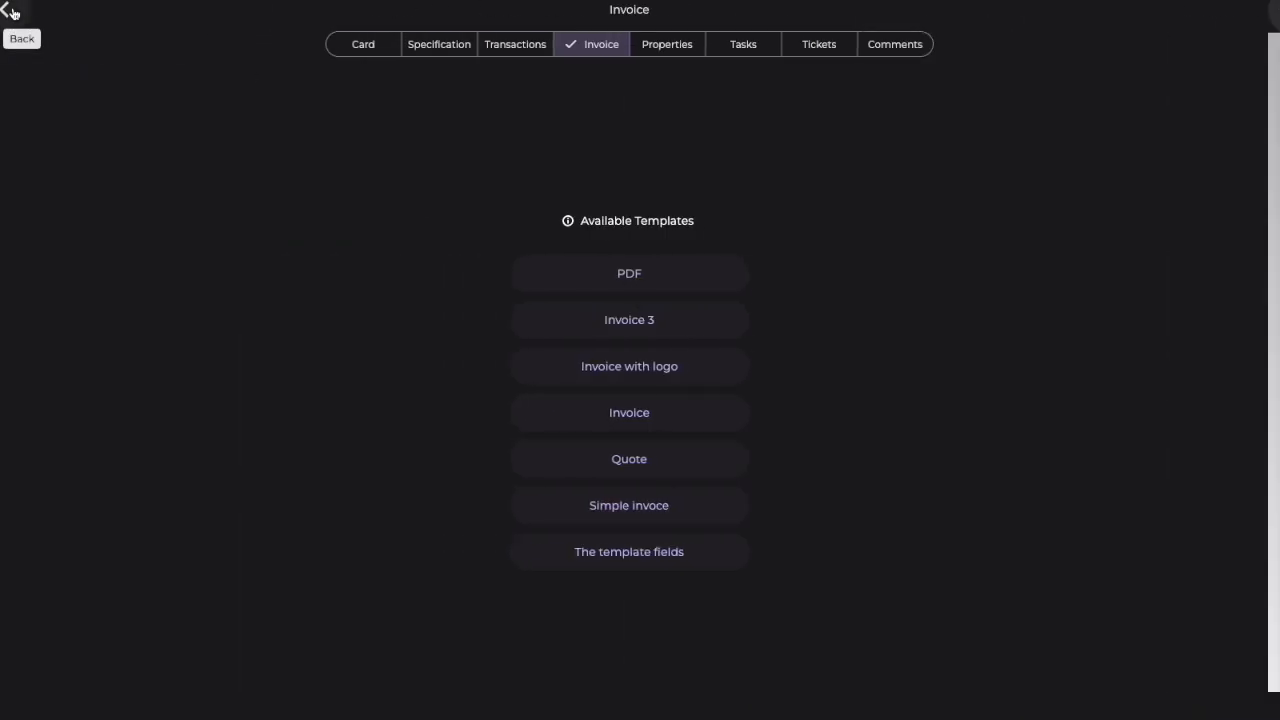
{"action": "left_click", "coordinate": [638, 320]}
{"action": "left_click", "coordinate": [13, 12]}
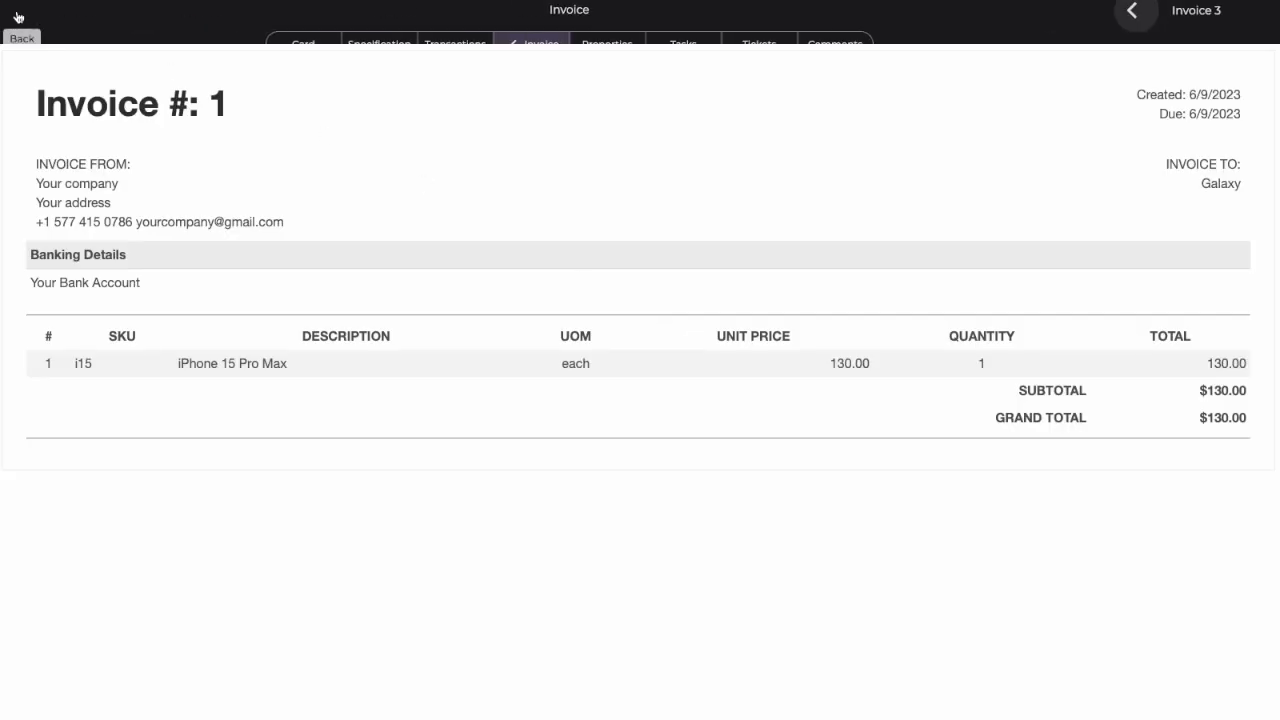
{"action": "left_click", "coordinate": [621, 367]}
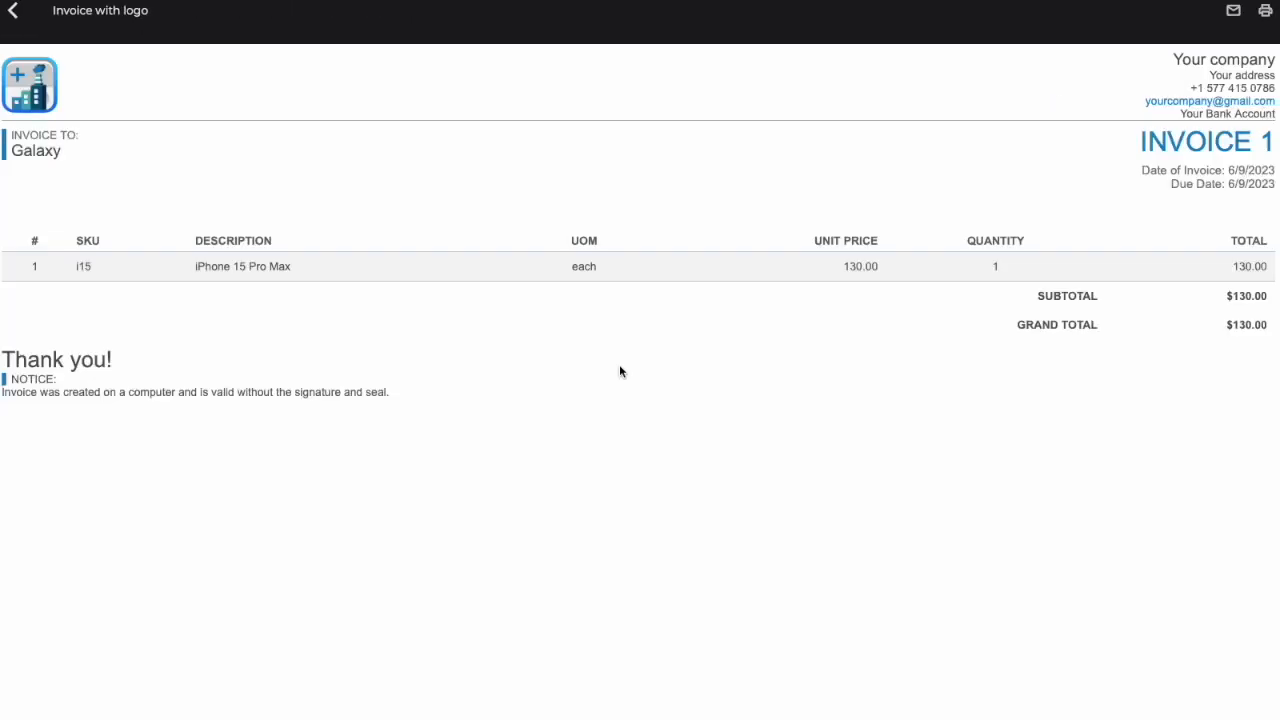
{"action": "left_click", "coordinate": [13, 12]}
{"action": "left_click", "coordinate": [647, 424]}
{"action": "left_click", "coordinate": [13, 12]}
{"action": "left_click", "coordinate": [657, 457]}
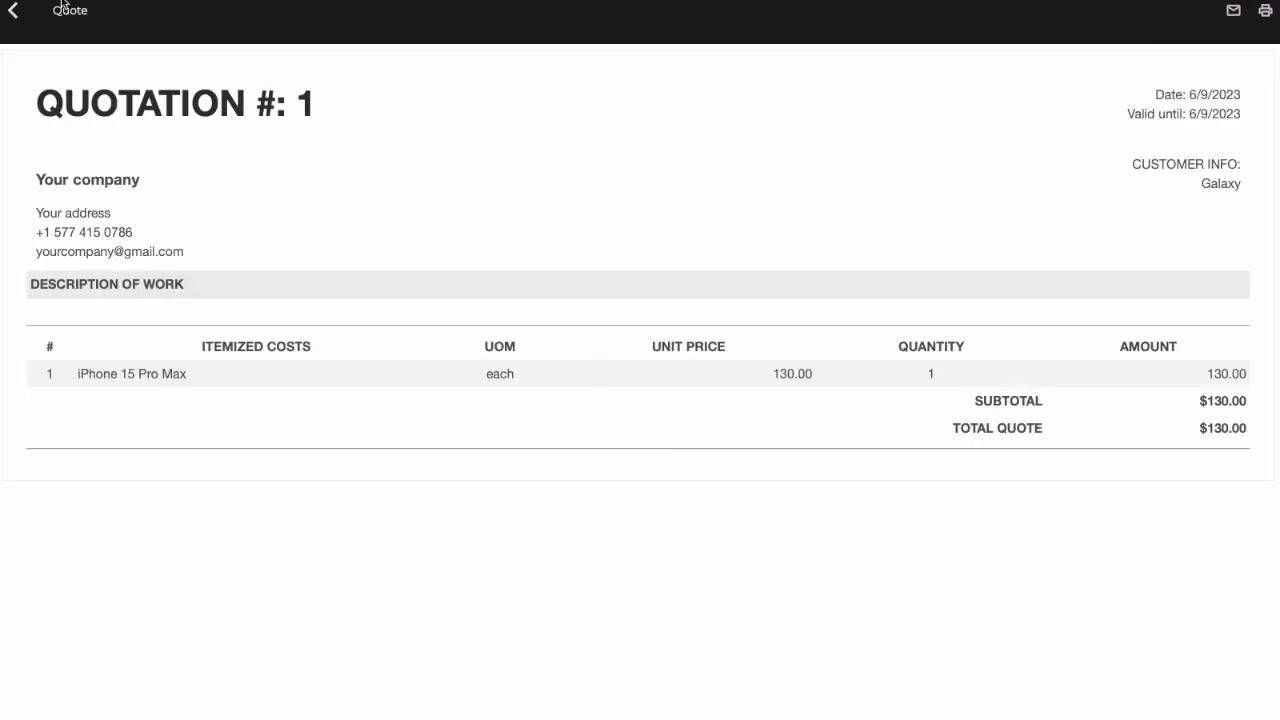
{"action": "left_click", "coordinate": [13, 12]}
{"action": "left_click", "coordinate": [673, 509]}
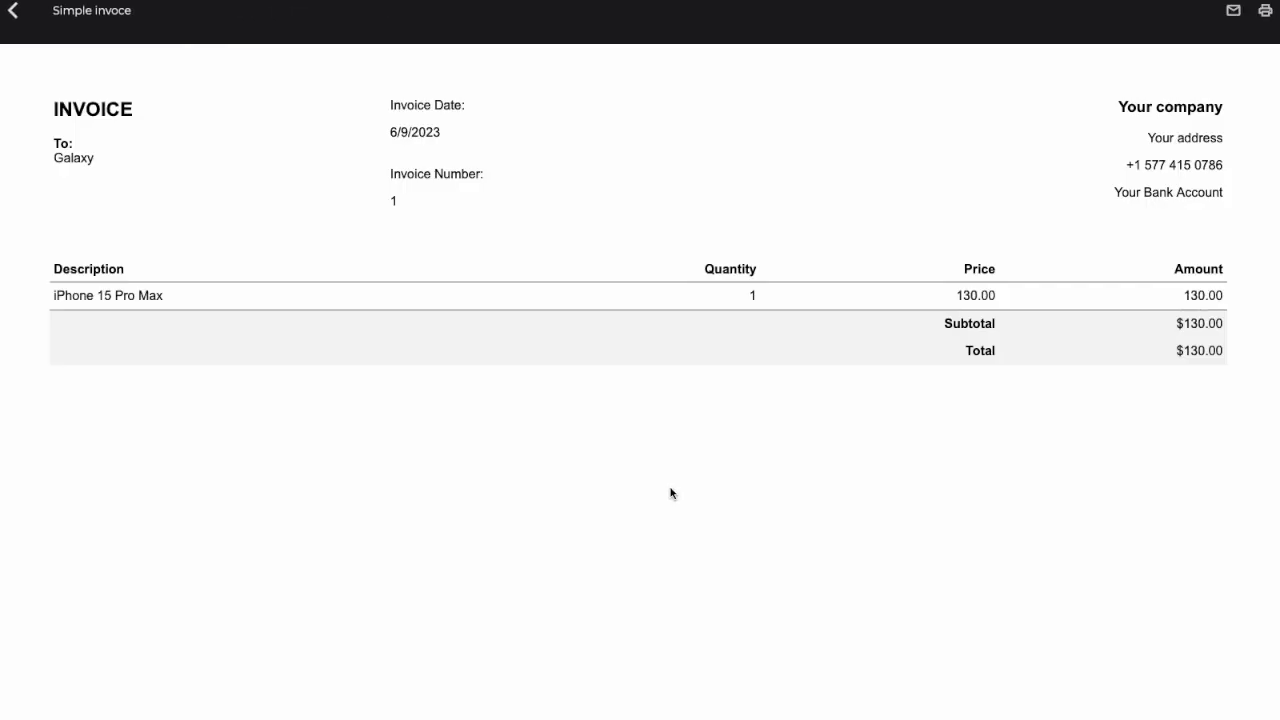
{"action": "left_click", "coordinate": [13, 12]}
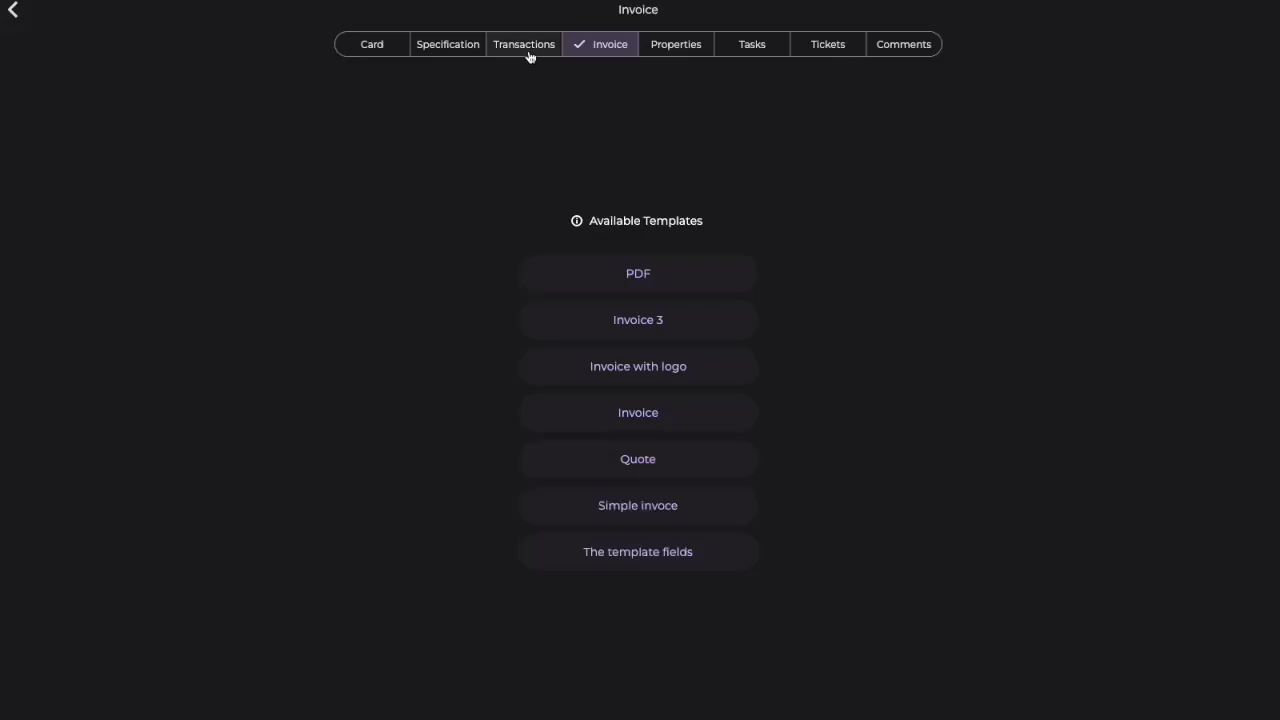
Step: Add and save a Shipping transaction from Location 1 for the Galaxy sales order, and review its specification
{"action": "left_click", "coordinate": [529, 50]}
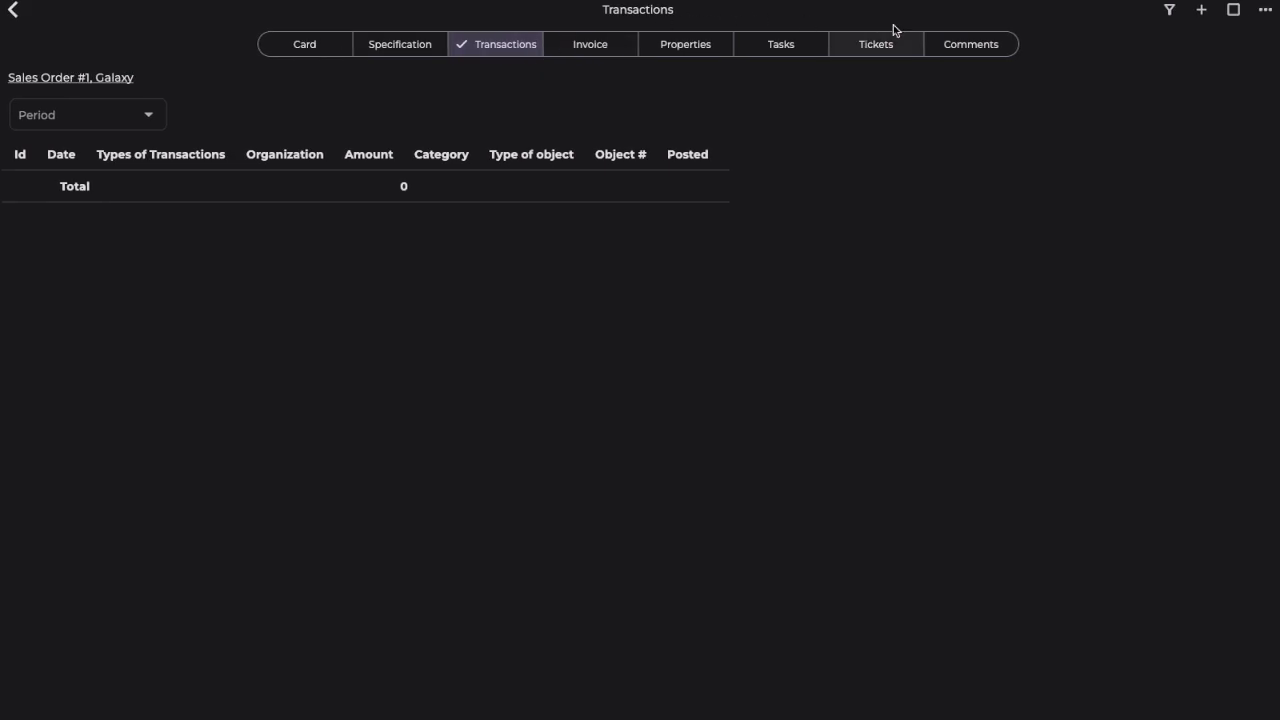
{"action": "left_click", "coordinate": [1200, 12]}
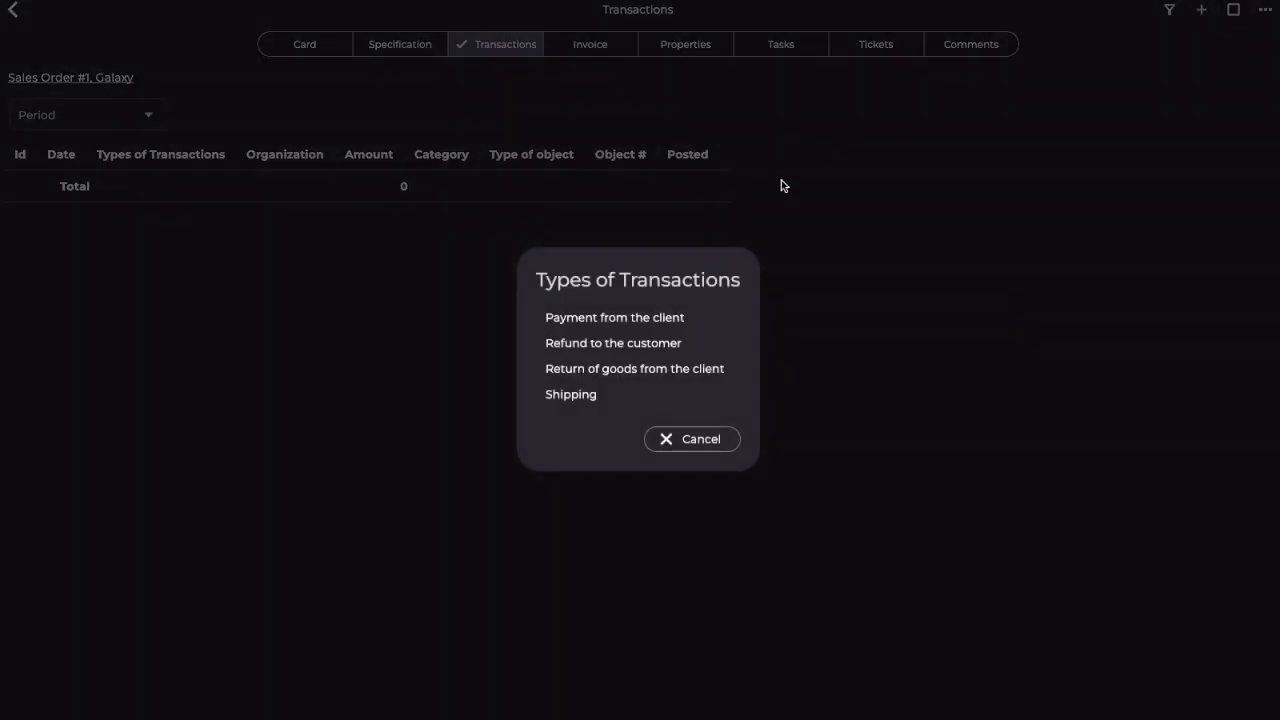
{"action": "left_click", "coordinate": [558, 396]}
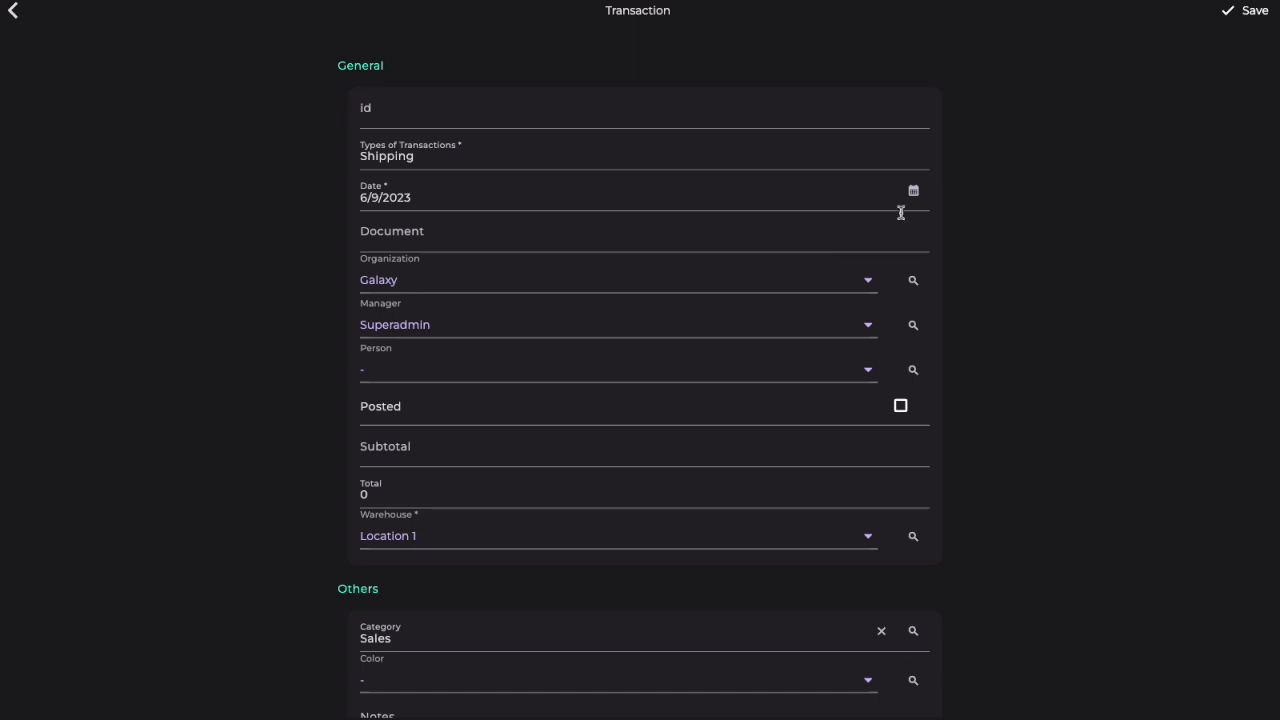
{"action": "left_click", "coordinate": [1254, 12]}
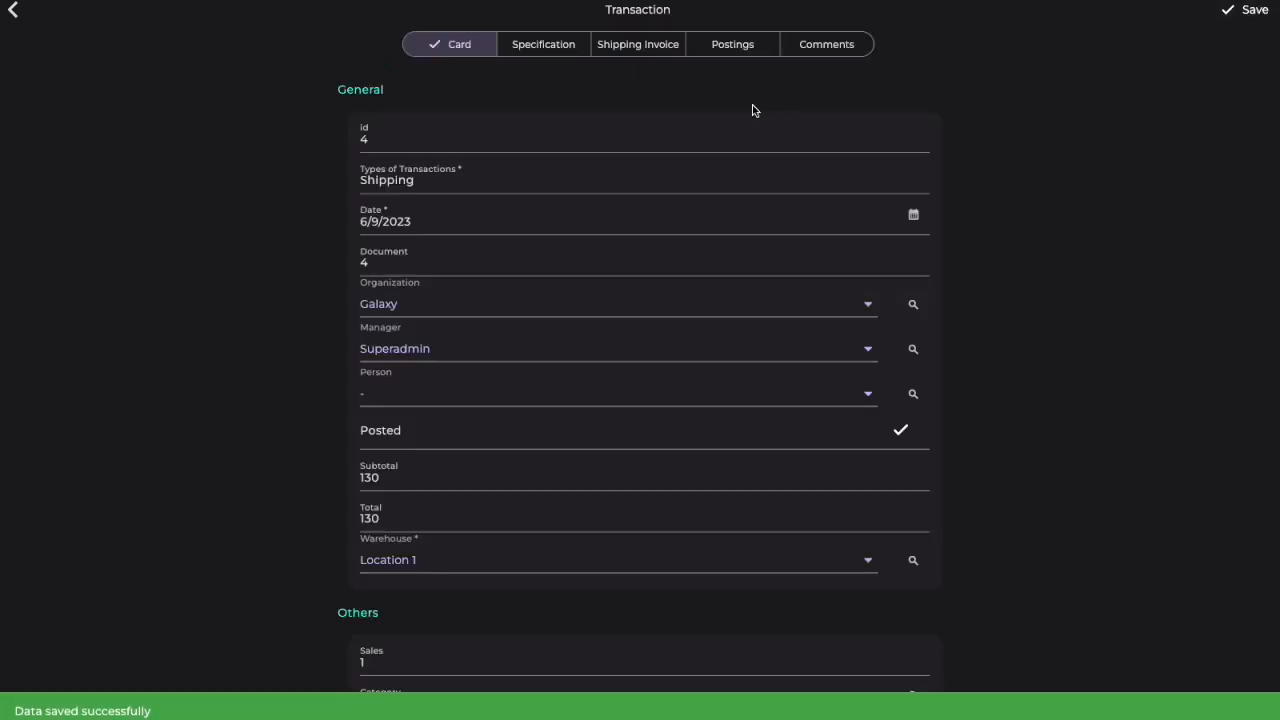
{"action": "left_click", "coordinate": [558, 57]}
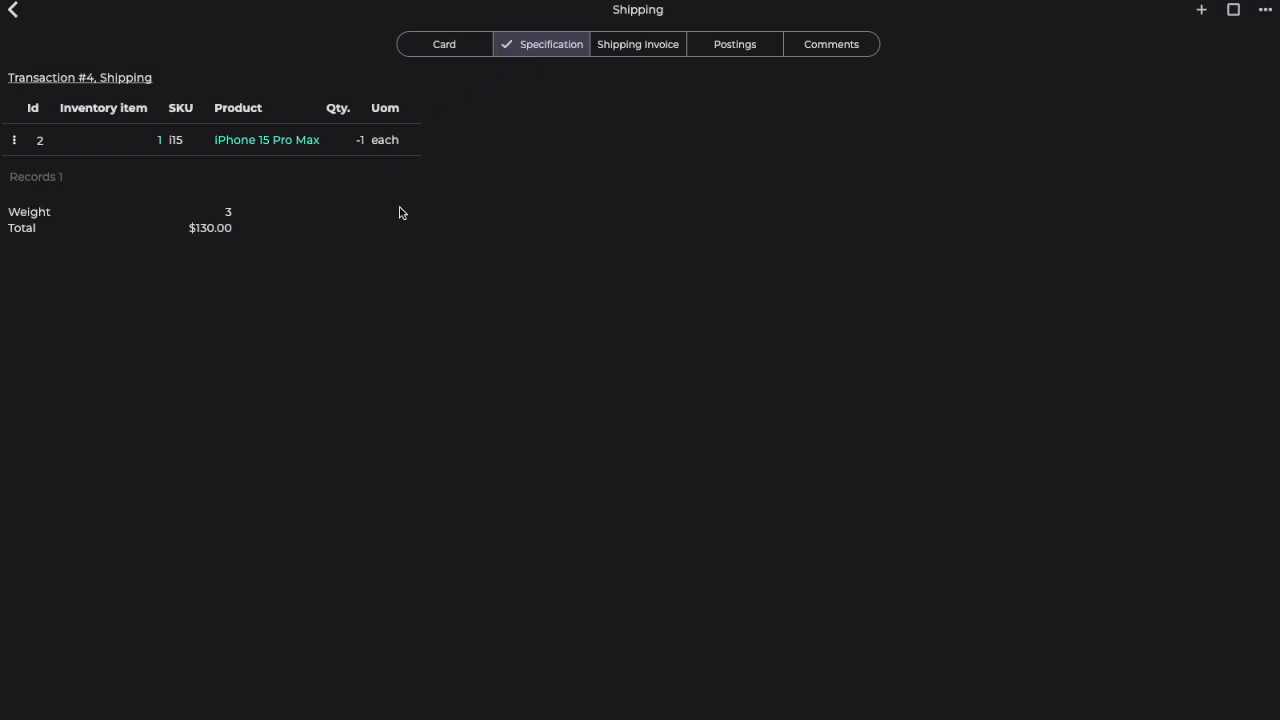
{"action": "left_click", "coordinate": [14, 12]}
Step: Check the Sales Orders list and the Debtors report after the shipment
{"action": "left_click", "coordinate": [14, 12]}
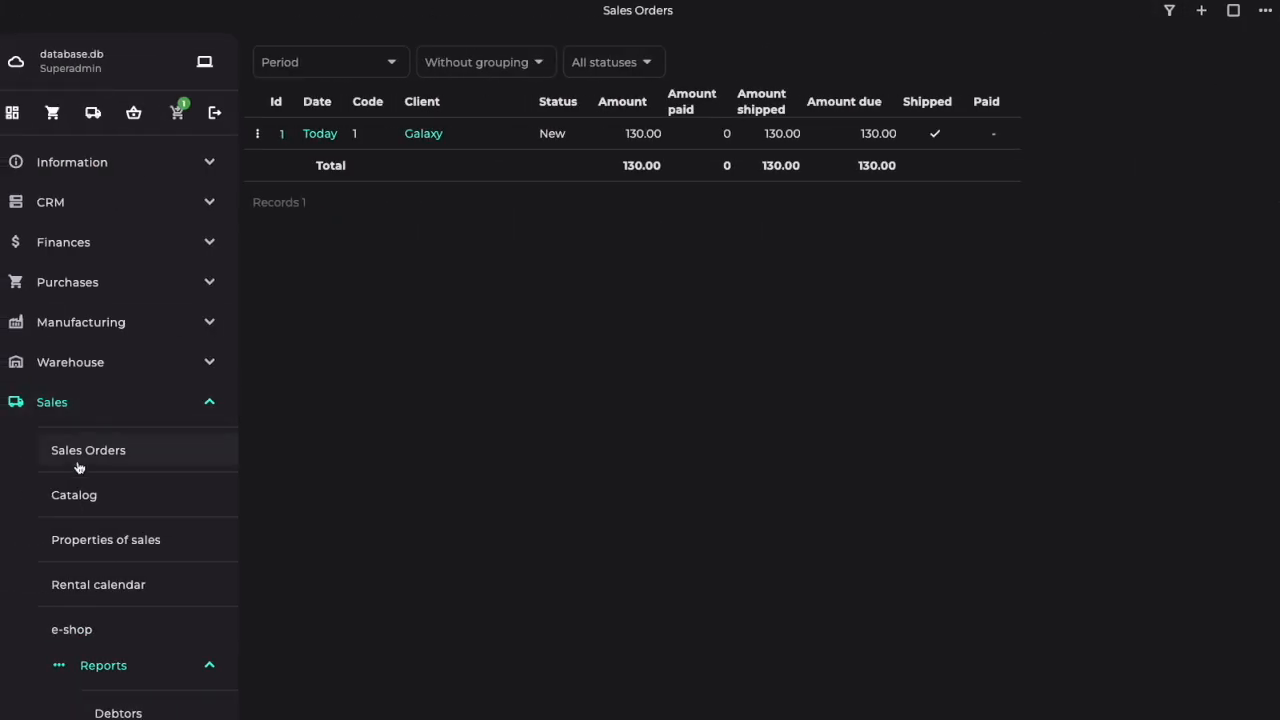
{"action": "scroll", "coordinate": [80, 471], "scroll_direction": "down", "scroll_amount": 3}
{"action": "left_click", "coordinate": [126, 479]}
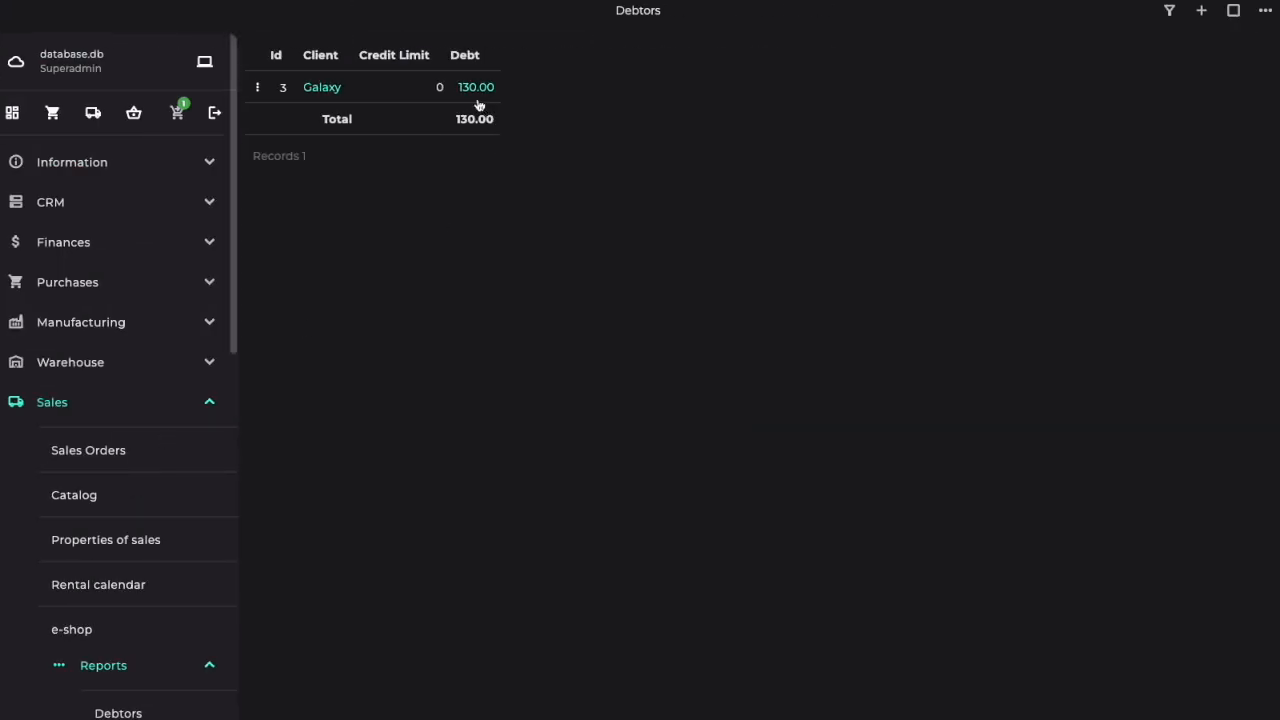
{"action": "left_click", "coordinate": [57, 404]}
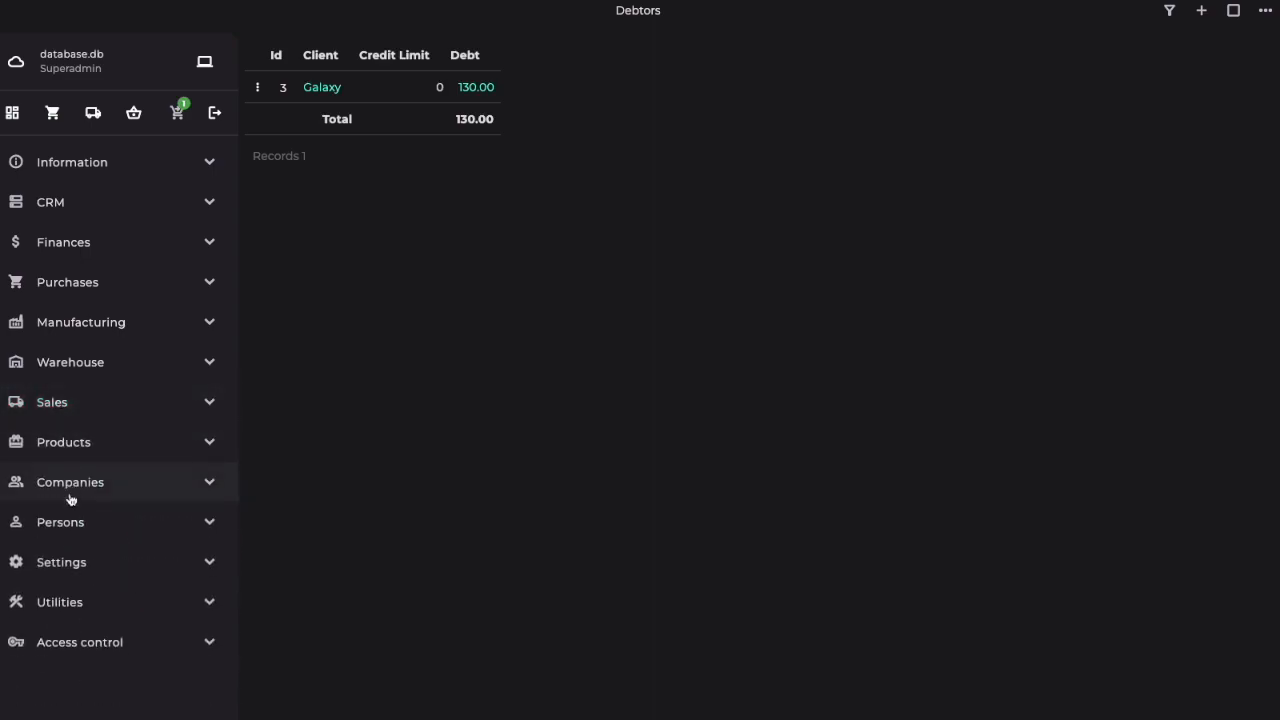
Step: Check the Inventory turnover report and the dashboard figures after the shipment
{"action": "left_click", "coordinate": [57, 366]}
{"action": "left_click", "coordinate": [118, 636]}
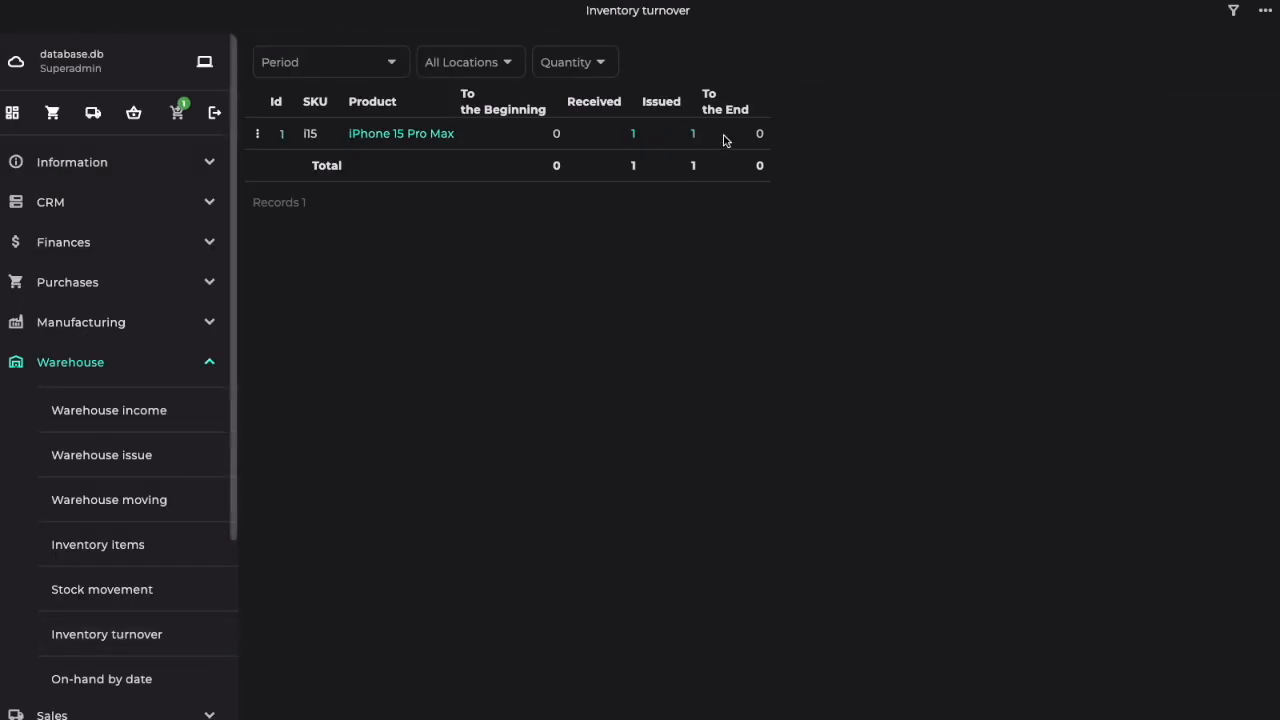
{"action": "left_click", "coordinate": [57, 366]}
{"action": "left_click", "coordinate": [13, 114]}
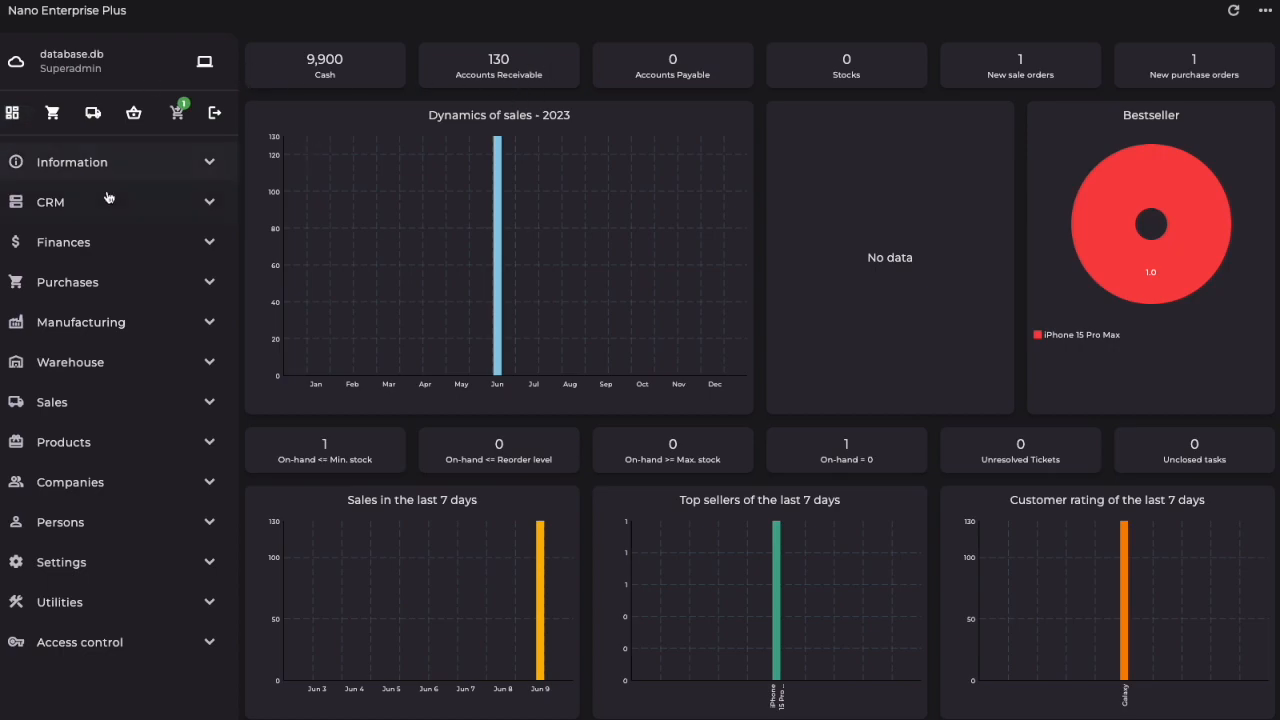
Step: Calculate the financial reports and review the Balance Sheet after the shipment
{"action": "left_click", "coordinate": [63, 243]}
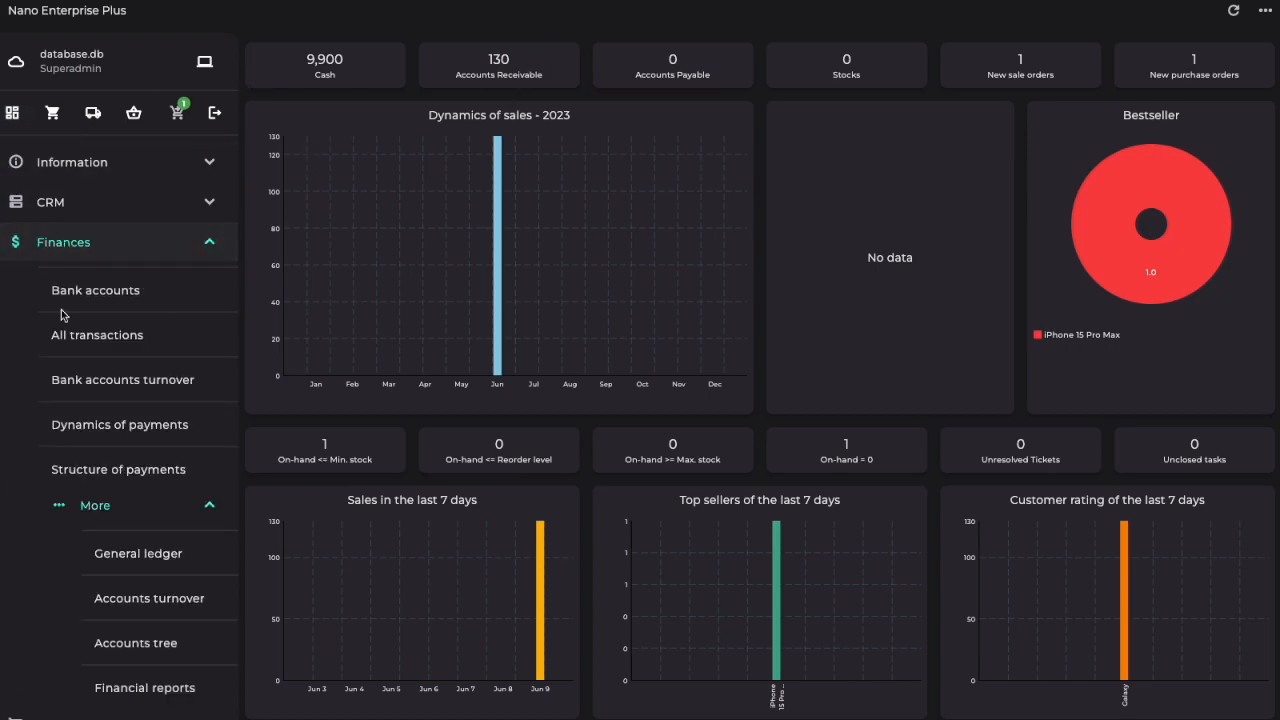
{"action": "scroll", "coordinate": [100, 400], "scroll_direction": "down", "scroll_amount": 1}
{"action": "left_click", "coordinate": [100, 593]}
{"action": "left_click", "coordinate": [769, 414]}
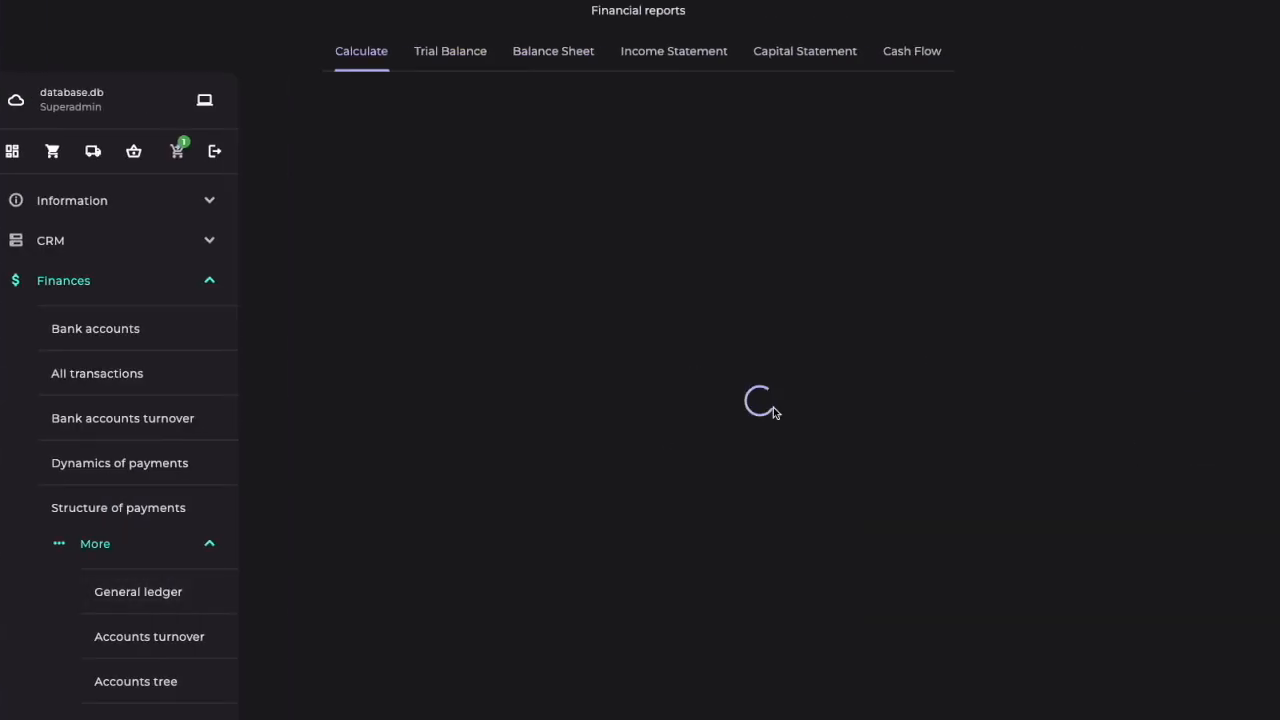
{"action": "left_click", "coordinate": [564, 64]}
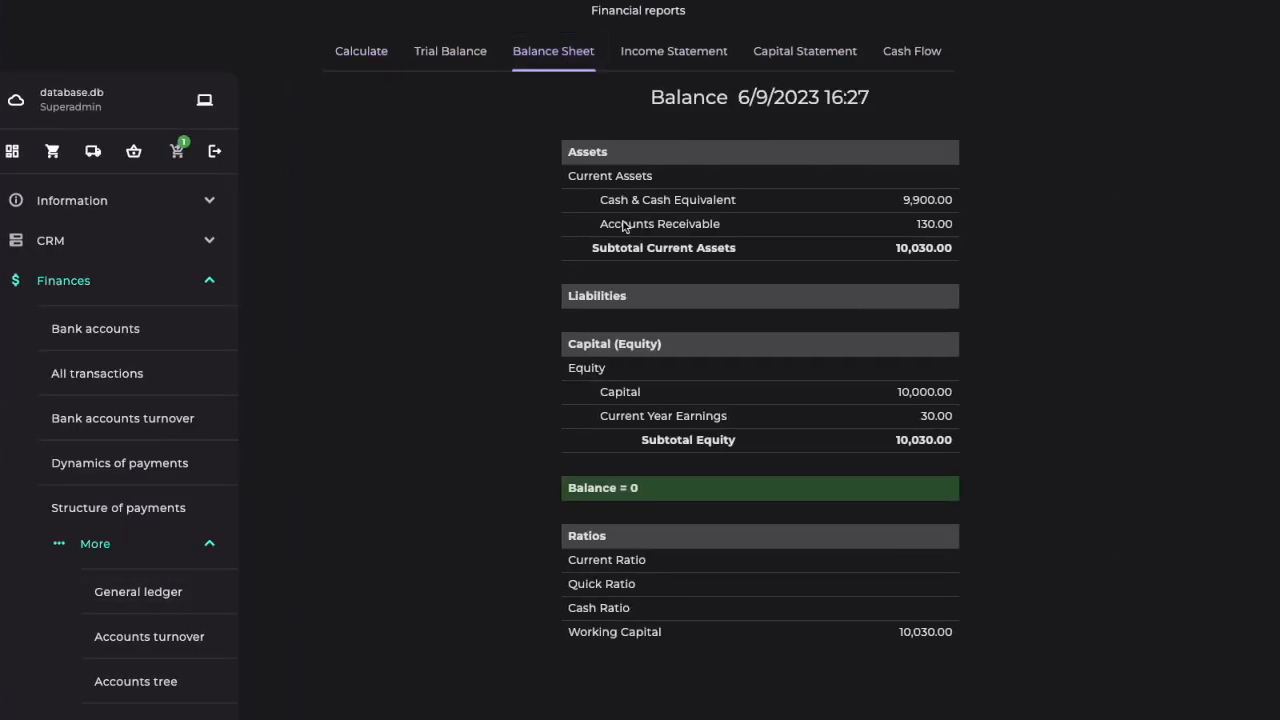
{"action": "left_click", "coordinate": [88, 287]}
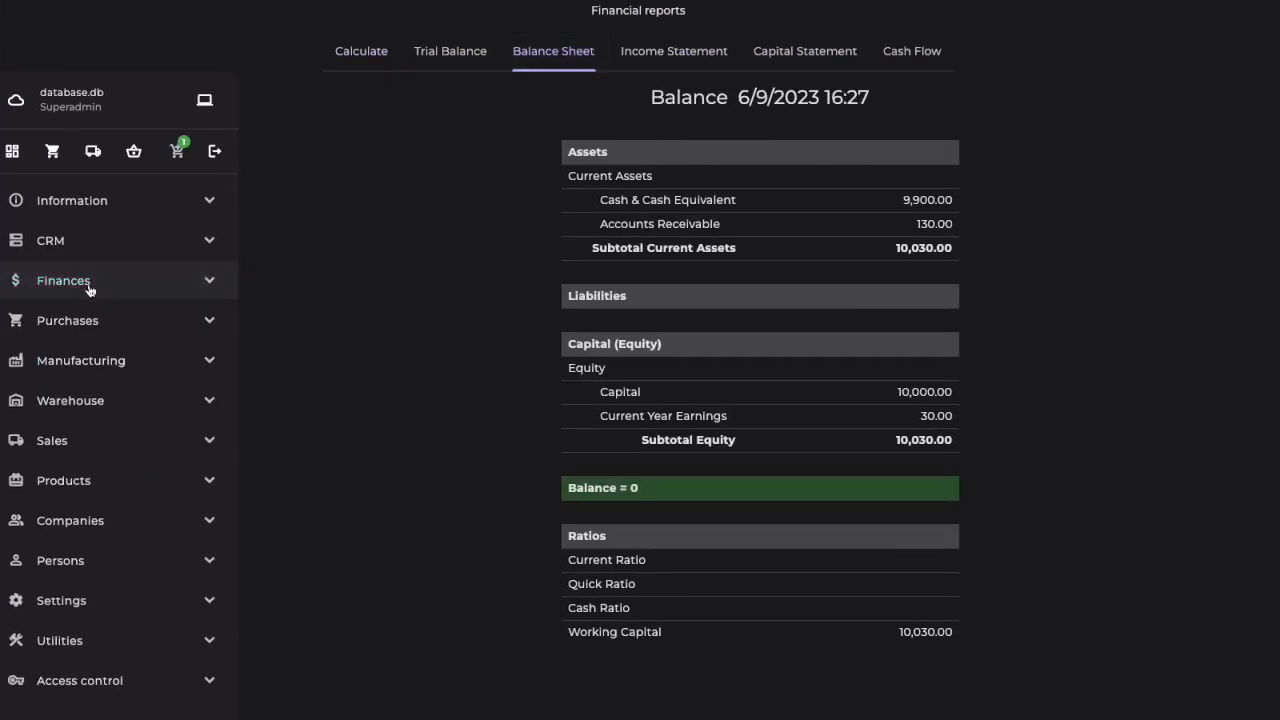
Step: Add and save a Payment from the client transaction for the Galaxy sales order
{"action": "left_click", "coordinate": [55, 445]}
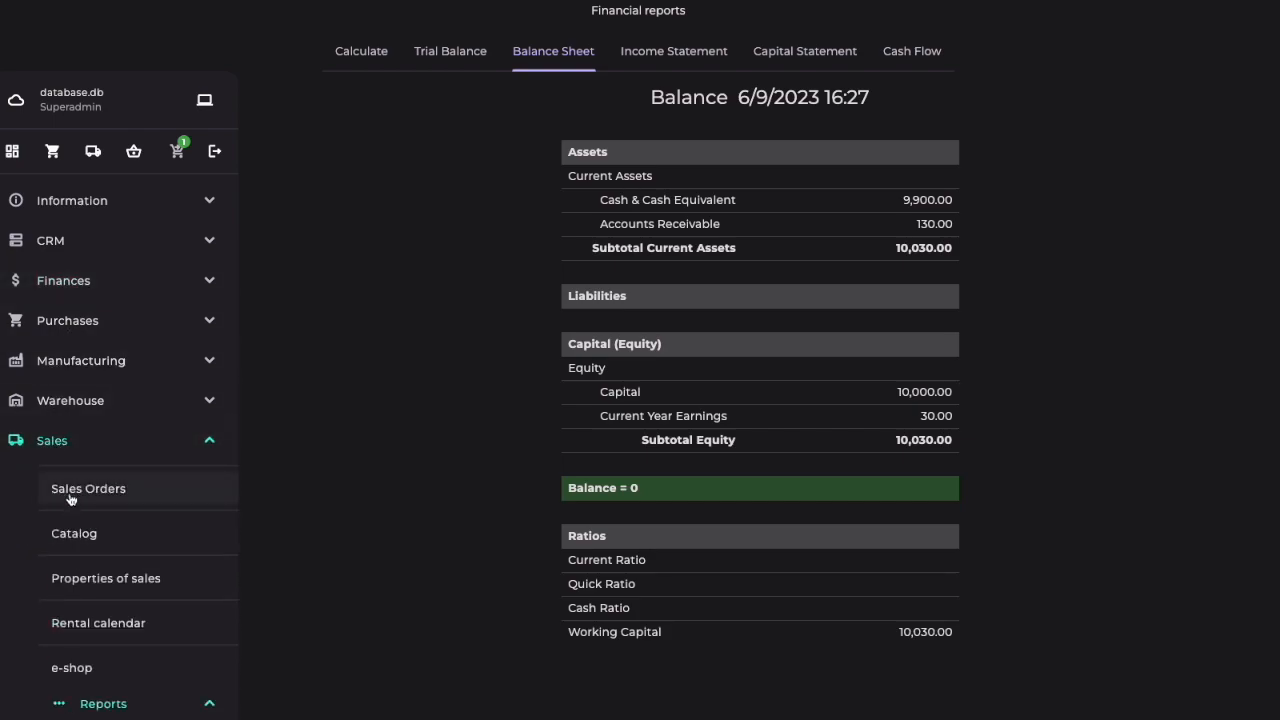
{"action": "left_click", "coordinate": [74, 489]}
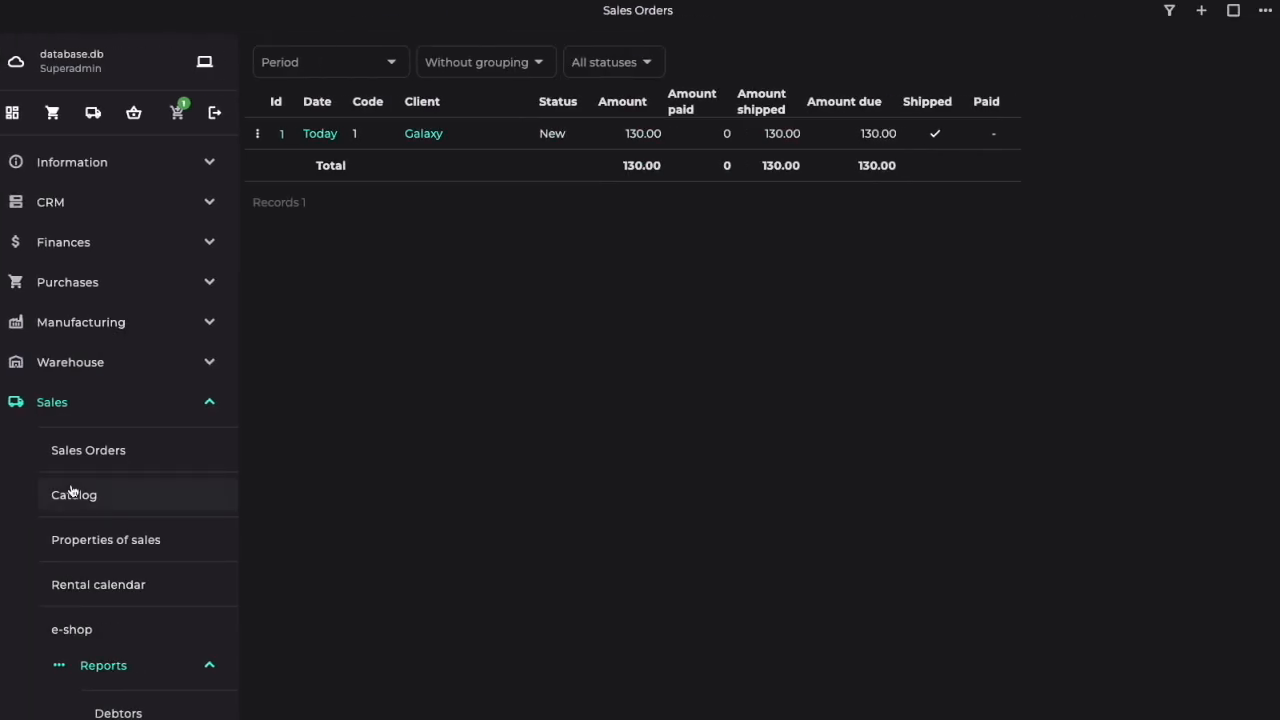
{"action": "left_click", "coordinate": [282, 135]}
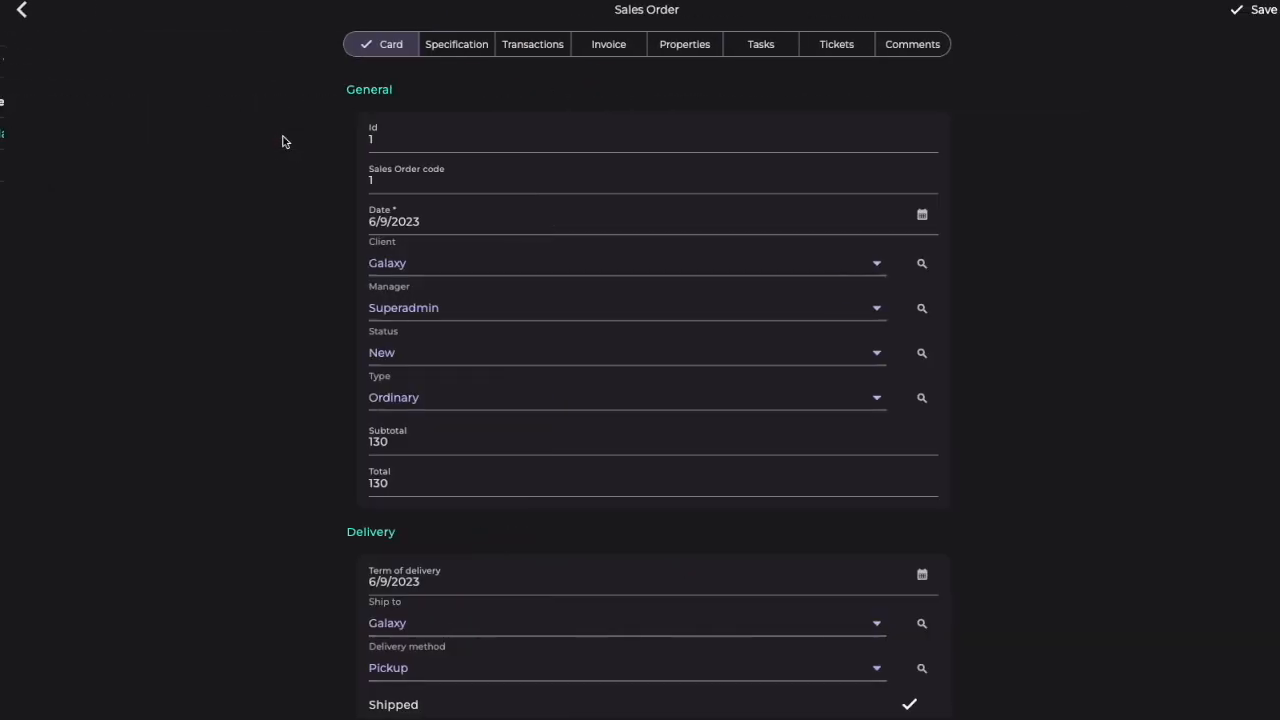
{"action": "left_click", "coordinate": [522, 43]}
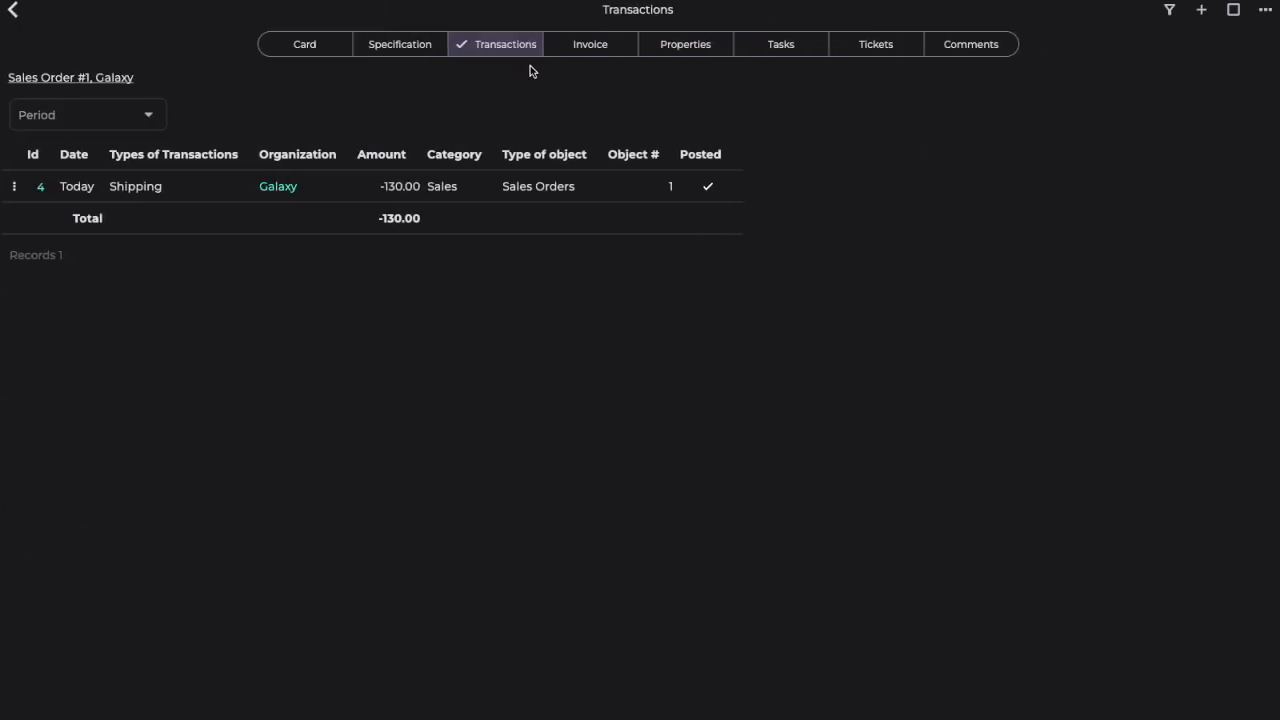
{"action": "left_click", "coordinate": [1203, 12]}
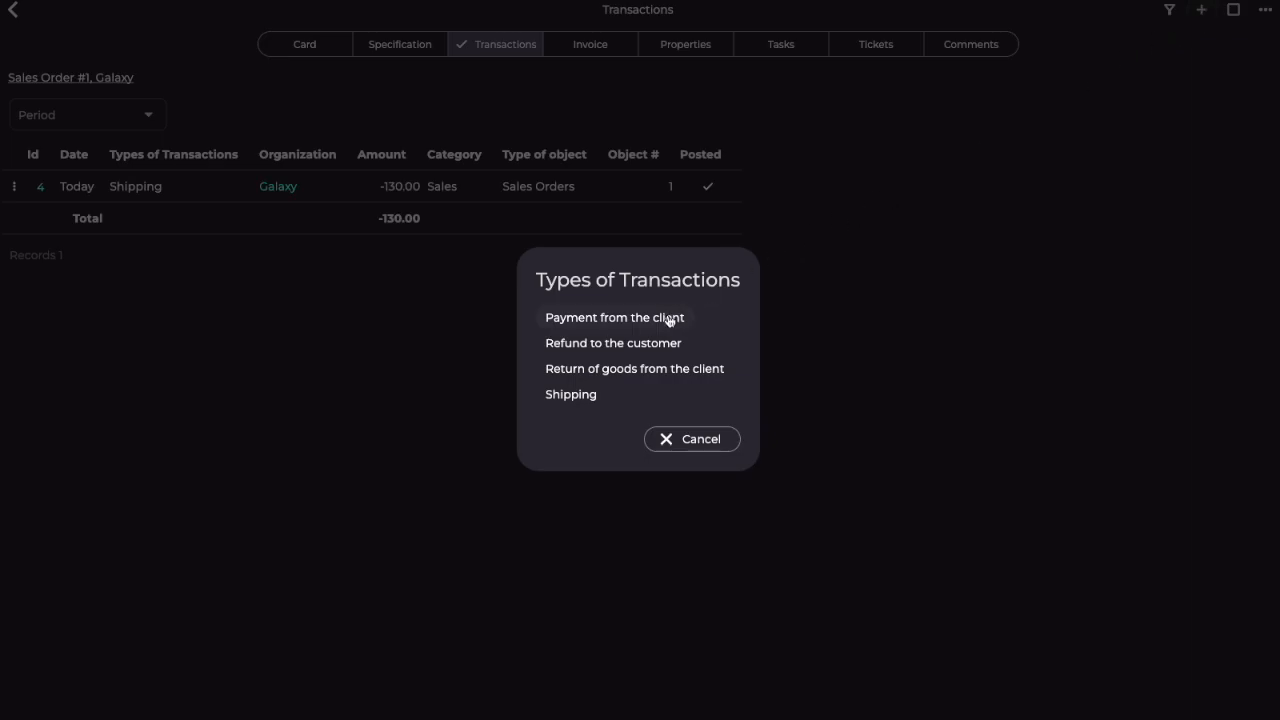
{"action": "left_click", "coordinate": [679, 316]}
{"action": "left_click", "coordinate": [1250, 12]}
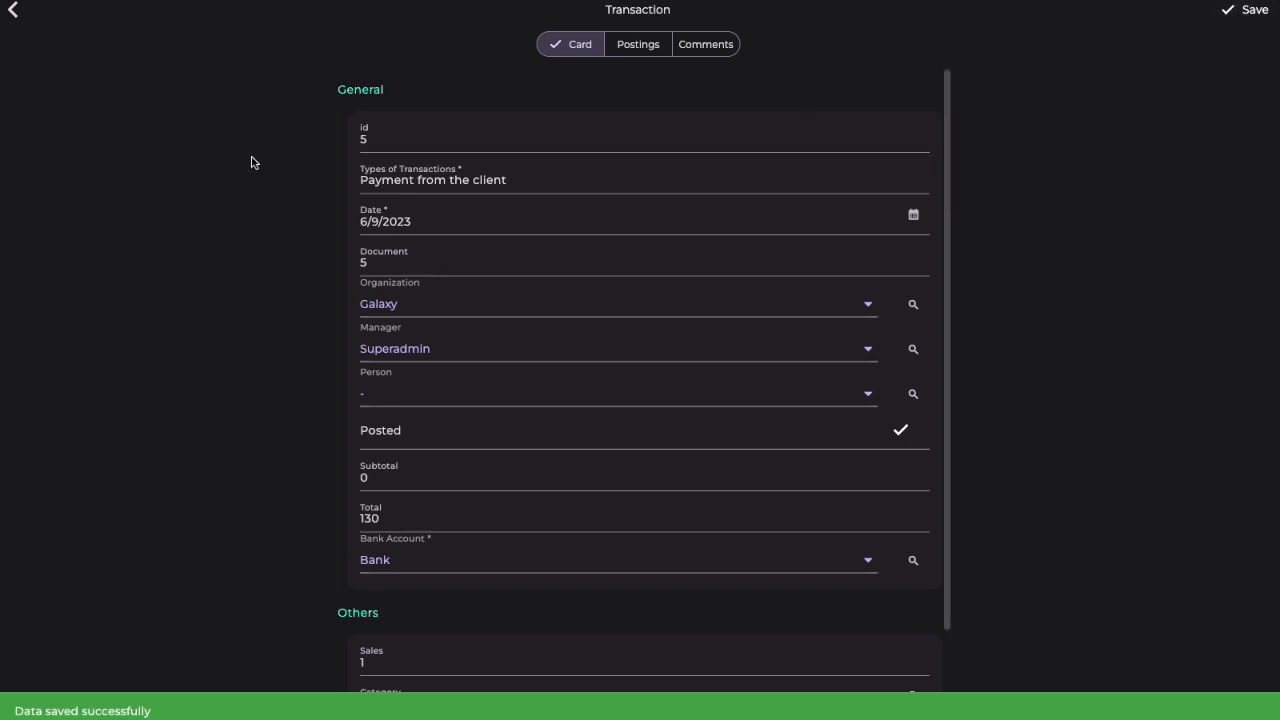
{"action": "left_click", "coordinate": [14, 12]}
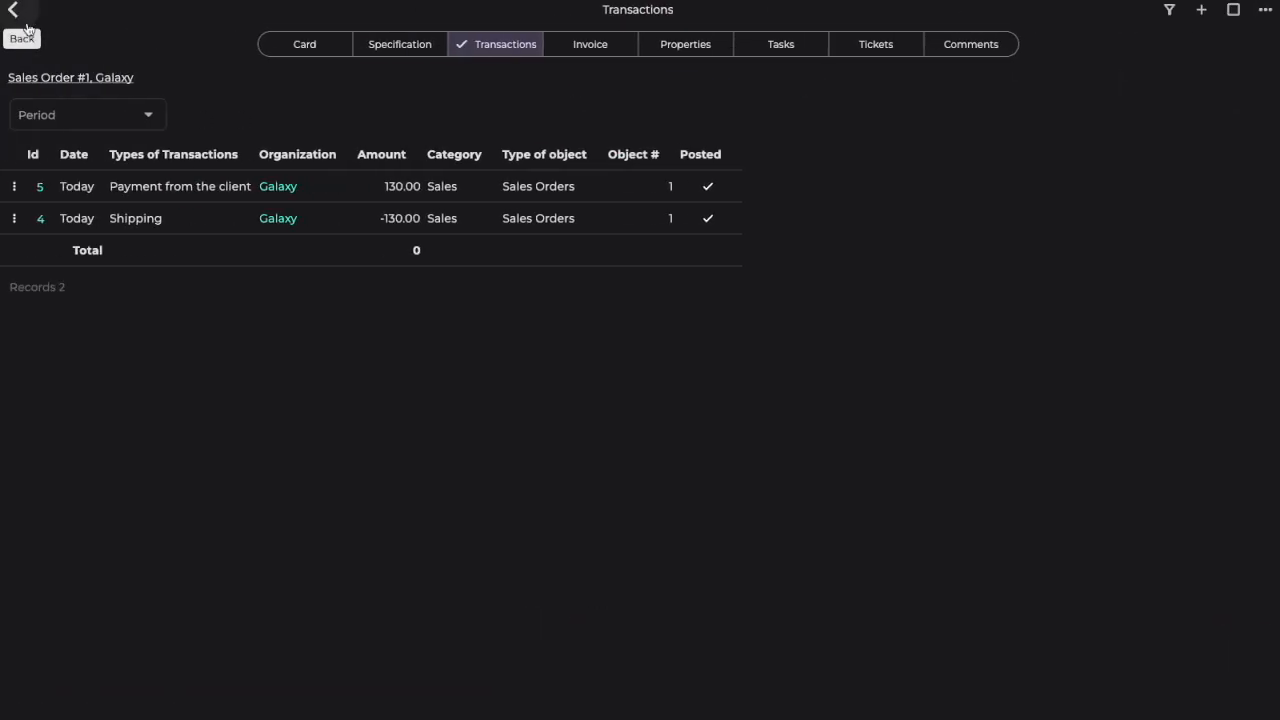
Step: Check the Sales Orders list, the Debtors report and the dashboard figures after the client's payment
{"action": "left_click", "coordinate": [14, 14]}
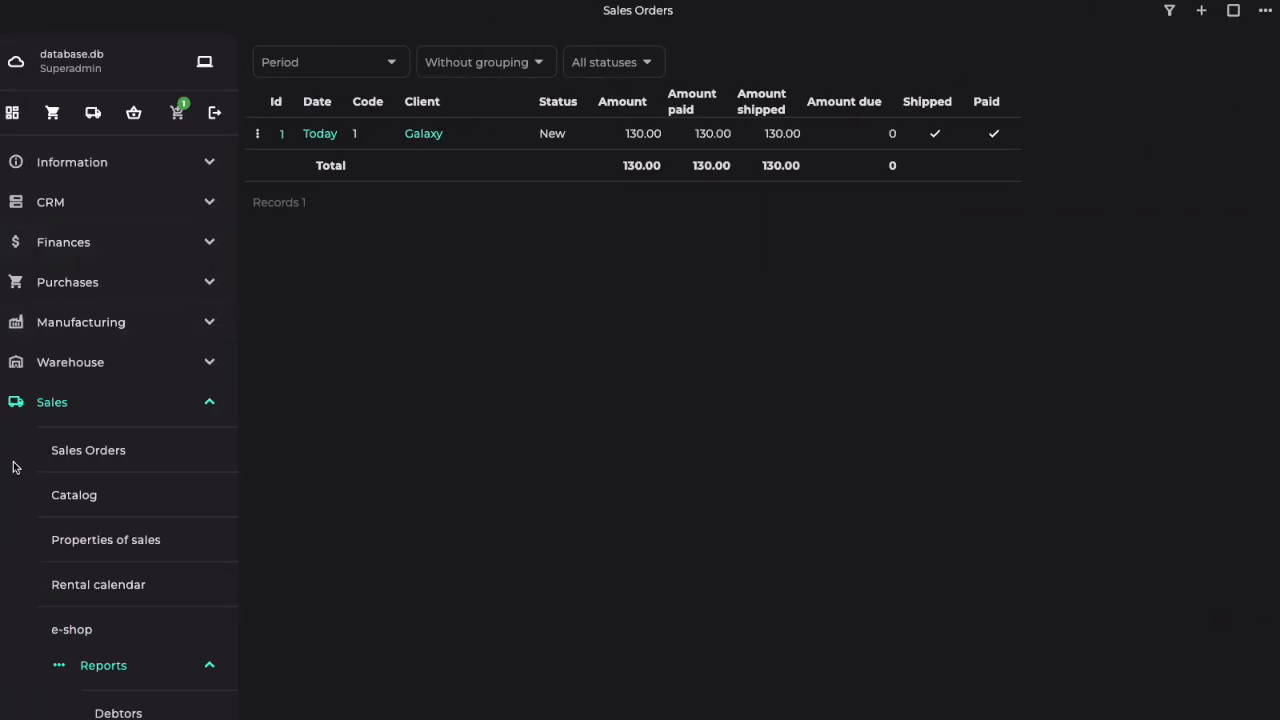
{"action": "scroll", "coordinate": [20, 470], "scroll_direction": "down", "scroll_amount": 1}
{"action": "left_click", "coordinate": [131, 621]}
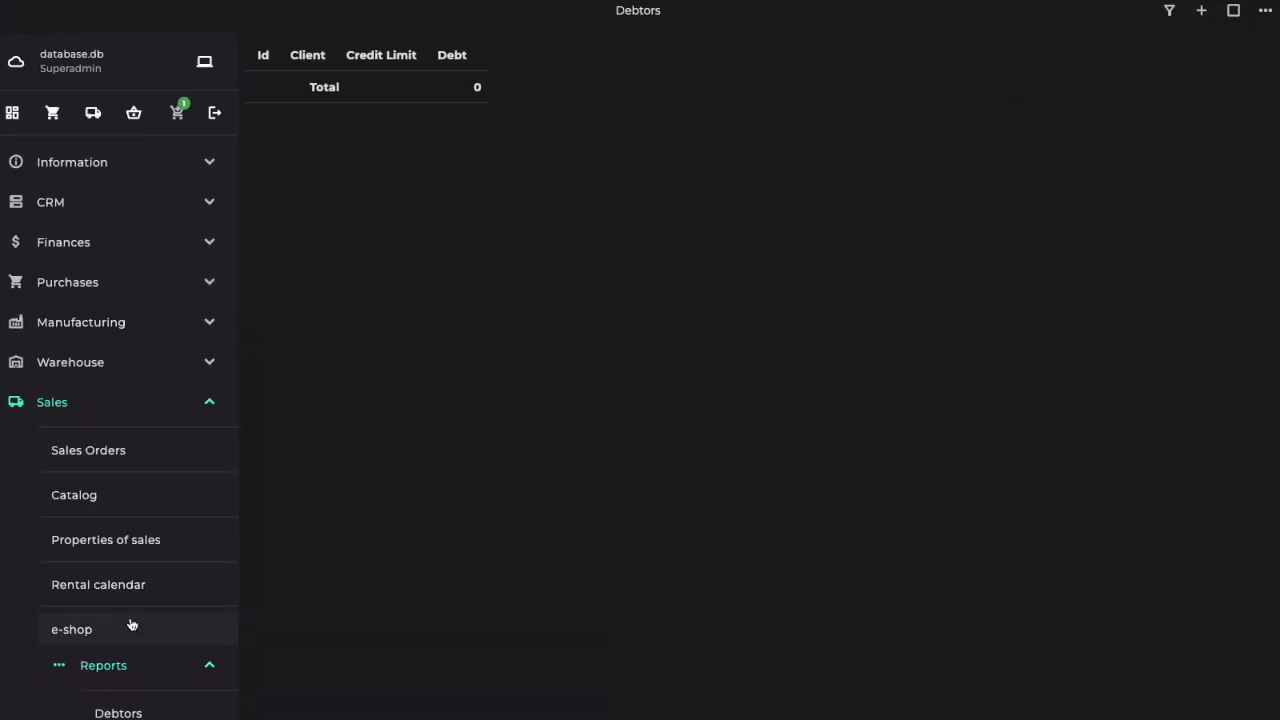
{"action": "left_click", "coordinate": [14, 115]}
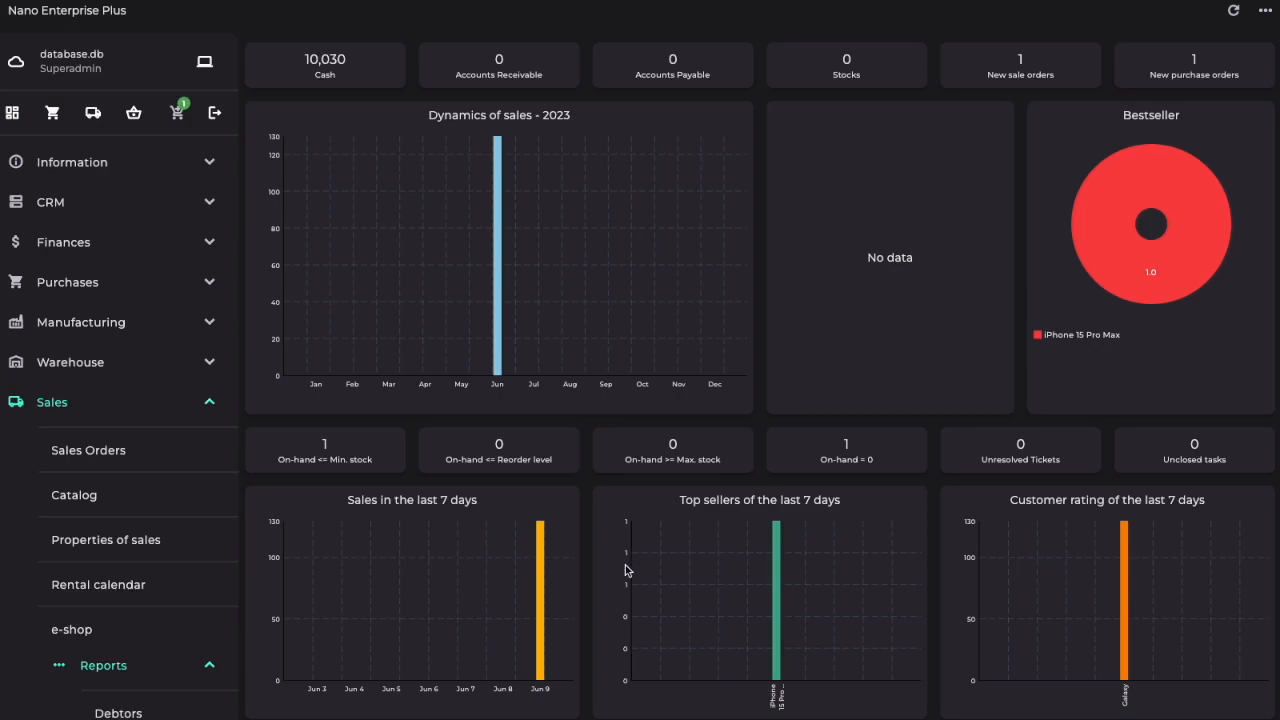
Step: Review the Revenue margin report for the products sold
{"action": "scroll", "coordinate": [57, 468], "scroll_direction": "down", "scroll_amount": 1}
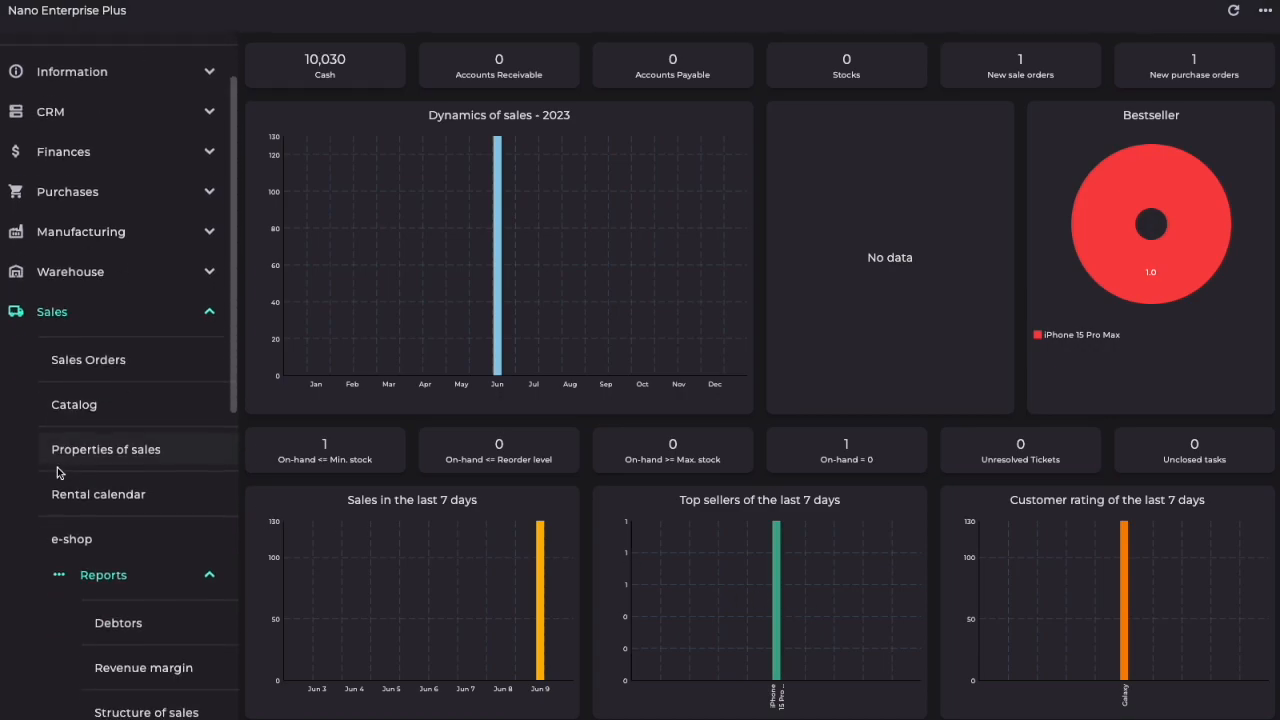
{"action": "left_click", "coordinate": [143, 652]}
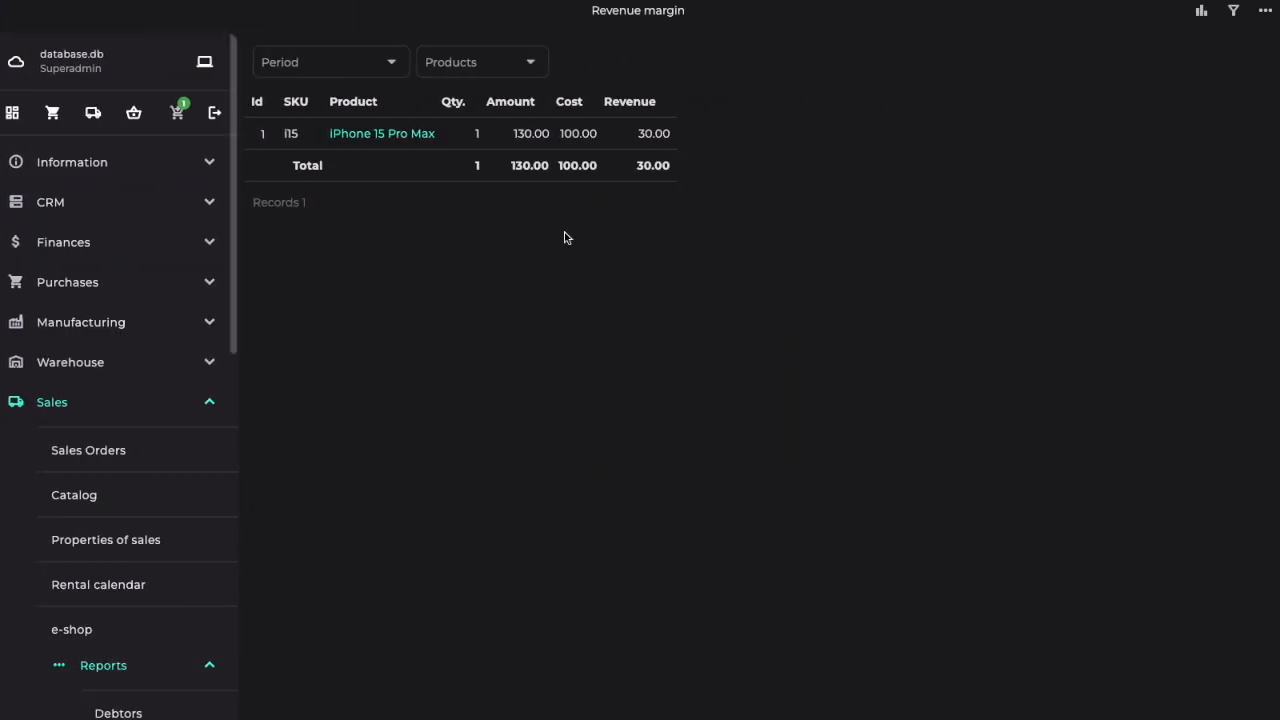
{"action": "left_click", "coordinate": [141, 279]}
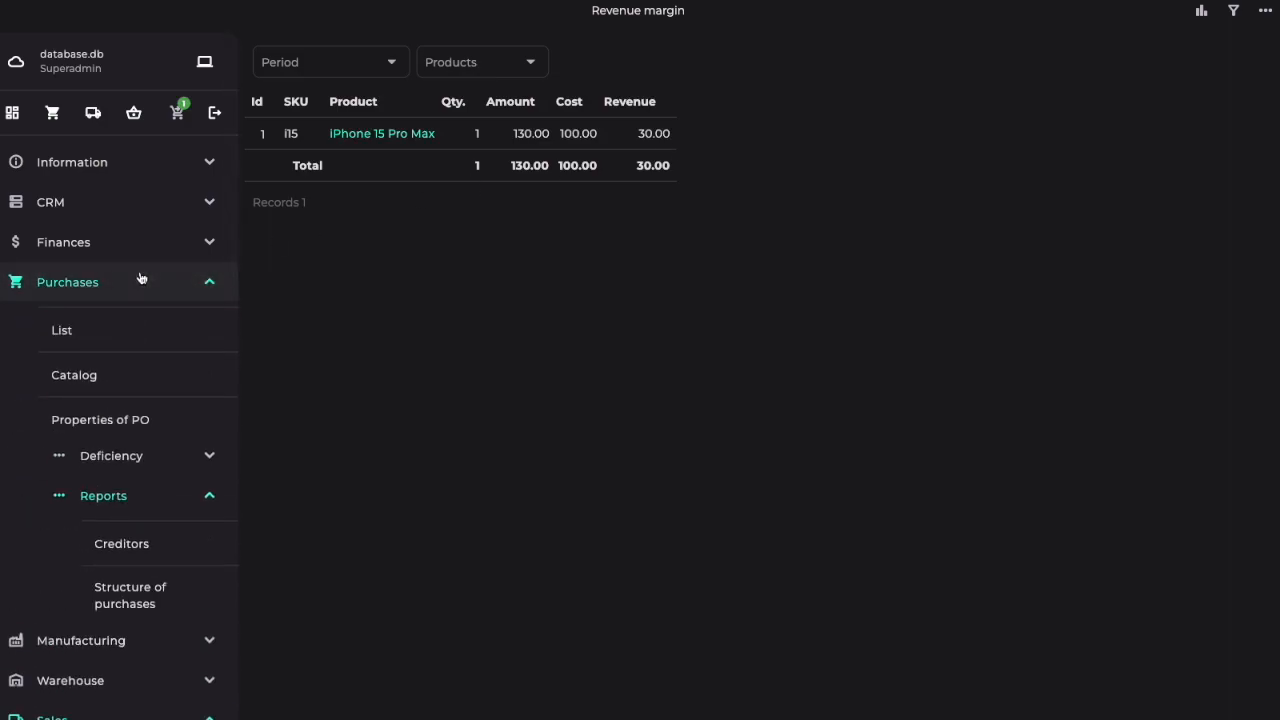
{"action": "left_click", "coordinate": [63, 288]}
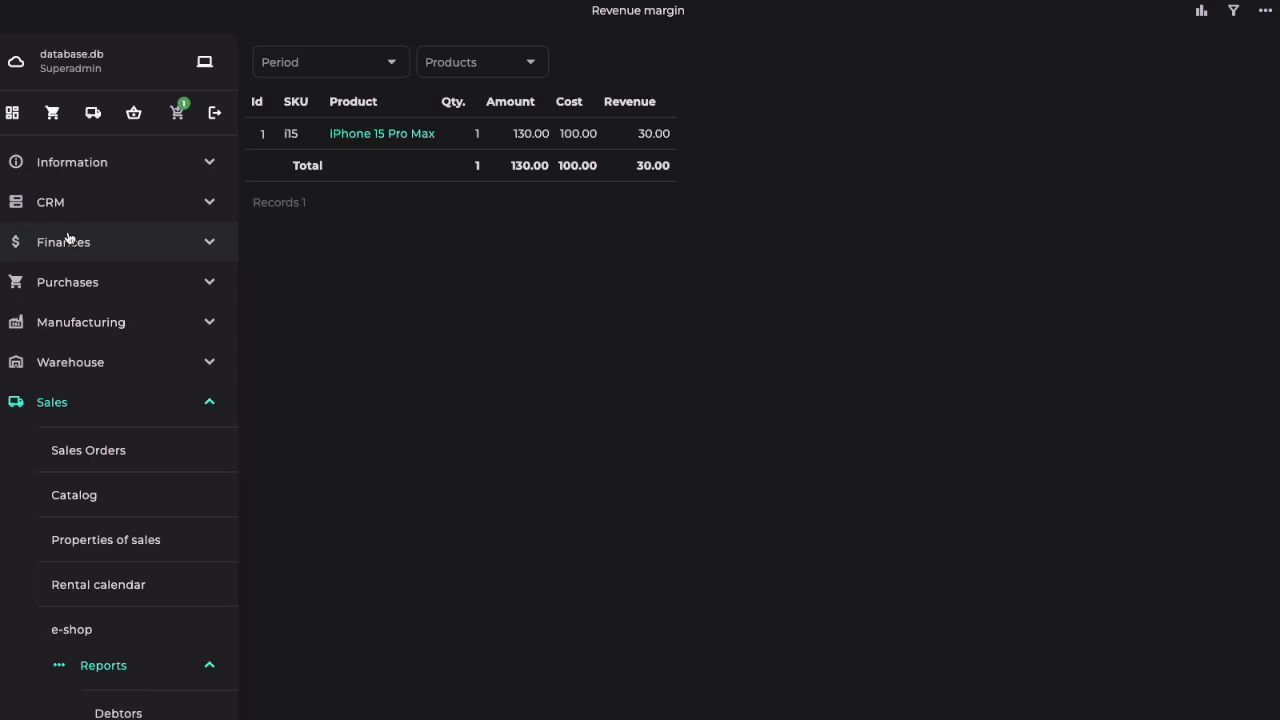
Step: Recalculate the financial reports on 6/9/2023, review the Balance Sheet and Income Statement, and return to the dashboard
{"action": "left_click", "coordinate": [68, 240]}
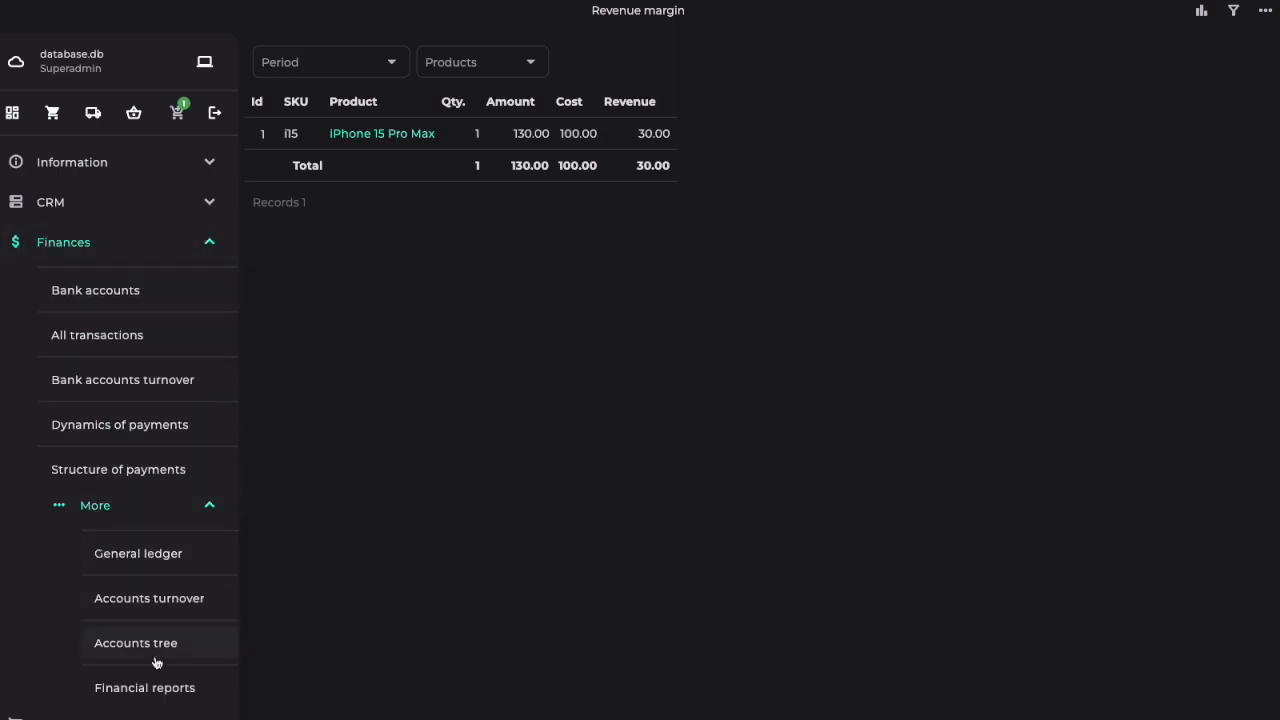
{"action": "left_click", "coordinate": [170, 688]}
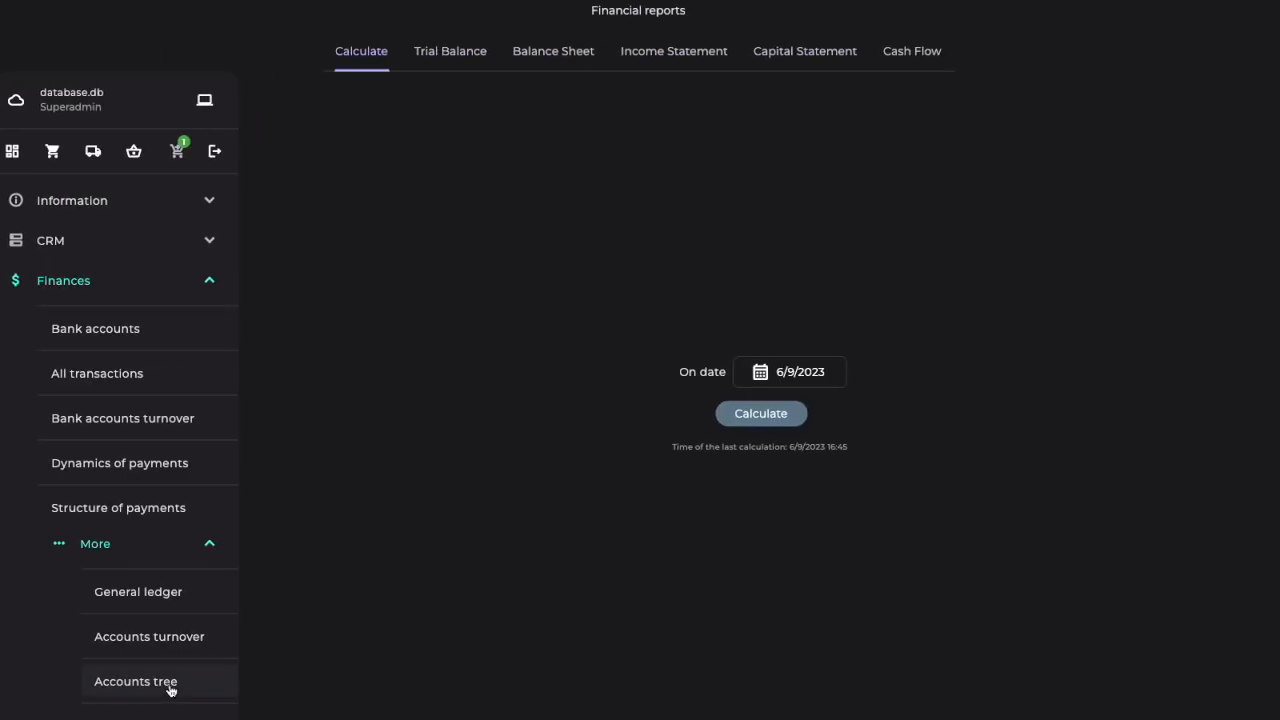
{"action": "left_click", "coordinate": [760, 414]}
{"action": "left_click", "coordinate": [560, 56]}
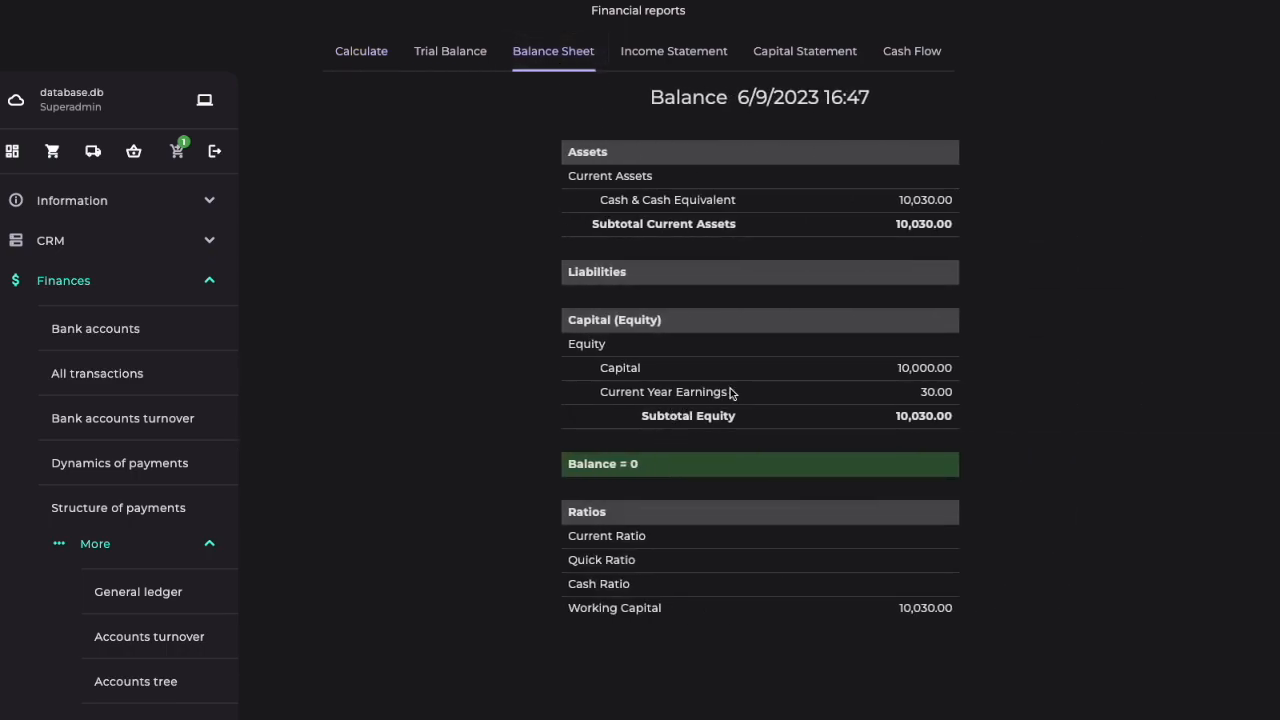
{"action": "left_click", "coordinate": [688, 55]}
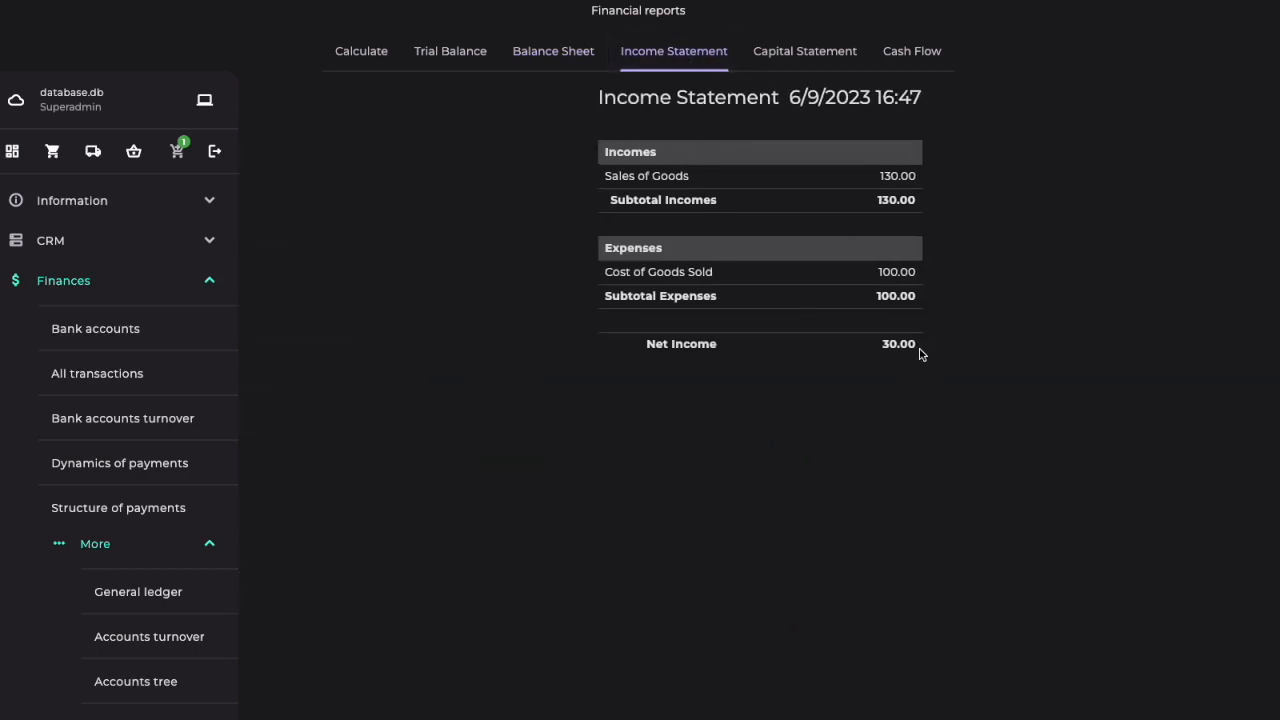
{"action": "left_click", "coordinate": [13, 152]}
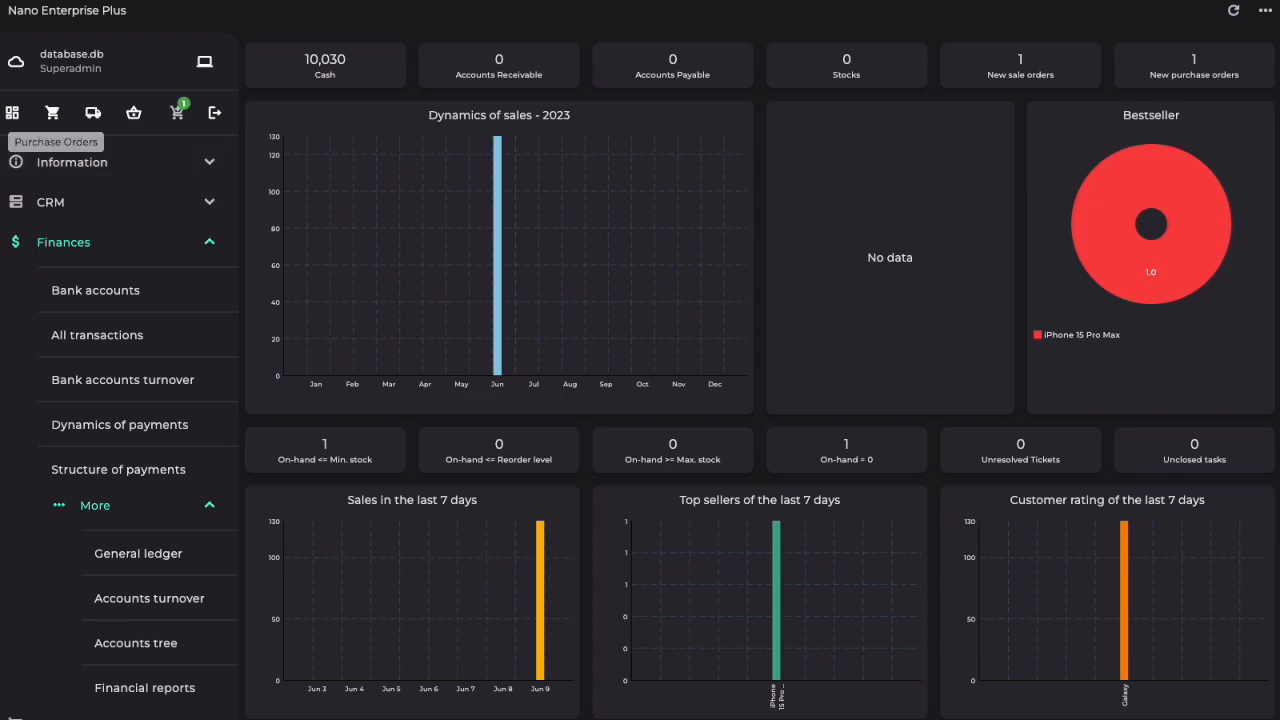